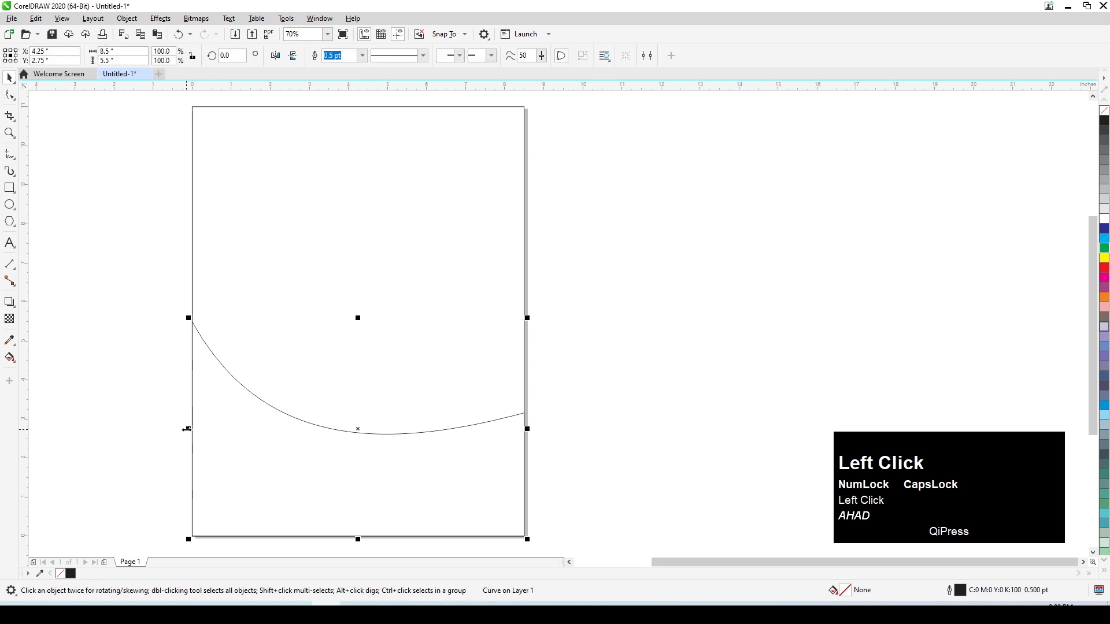
- Create a horizontally mirrored copy of the curved shape and align it with the original along their right edges
left_click_drag(188, 429, 352, 426)
left_click_drag(493, 416, 605, 416)
right_click(604, 416, "ctrl")
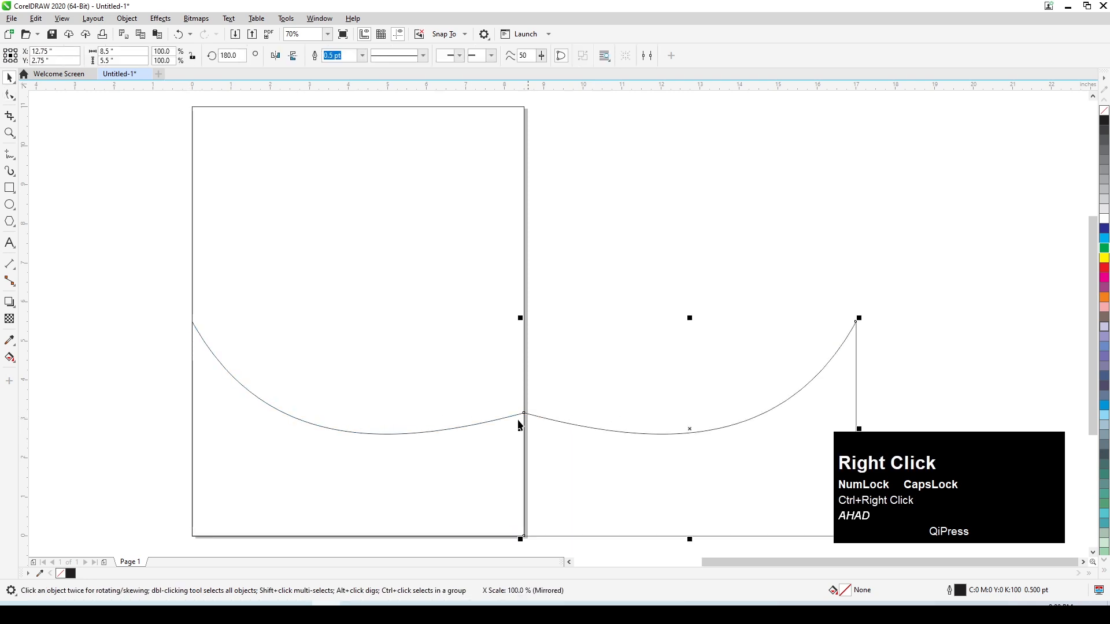
left_click(495, 420, "shift")
key("r")
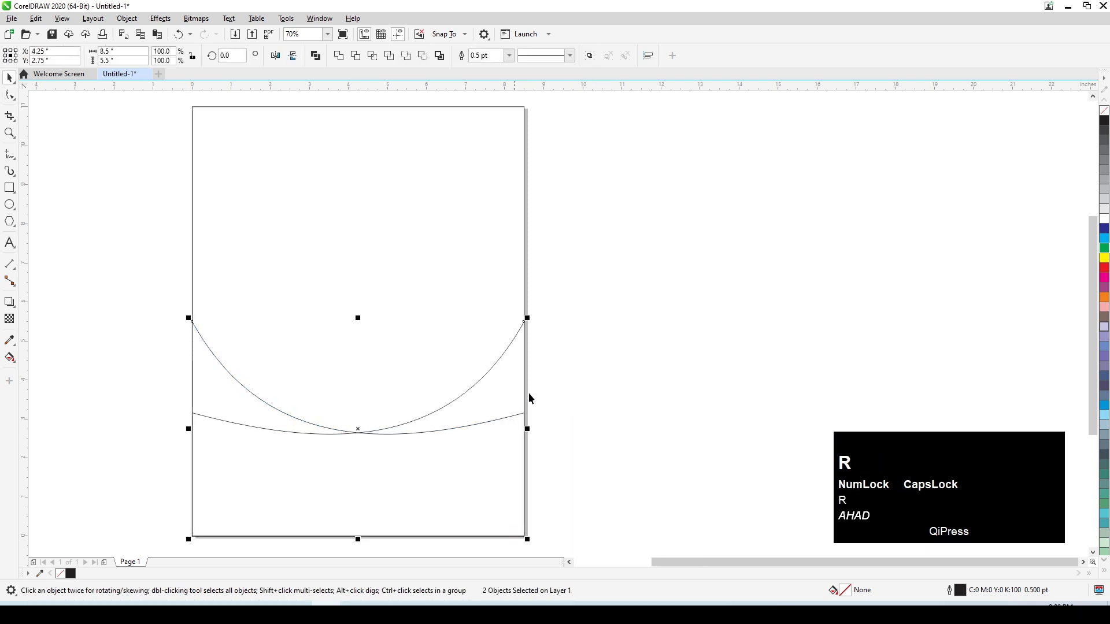
- Fill the original curved shape with cyan and the mirrored copy with a darker blue shade of cyan
left_click(412, 397)
left_click(215, 359)
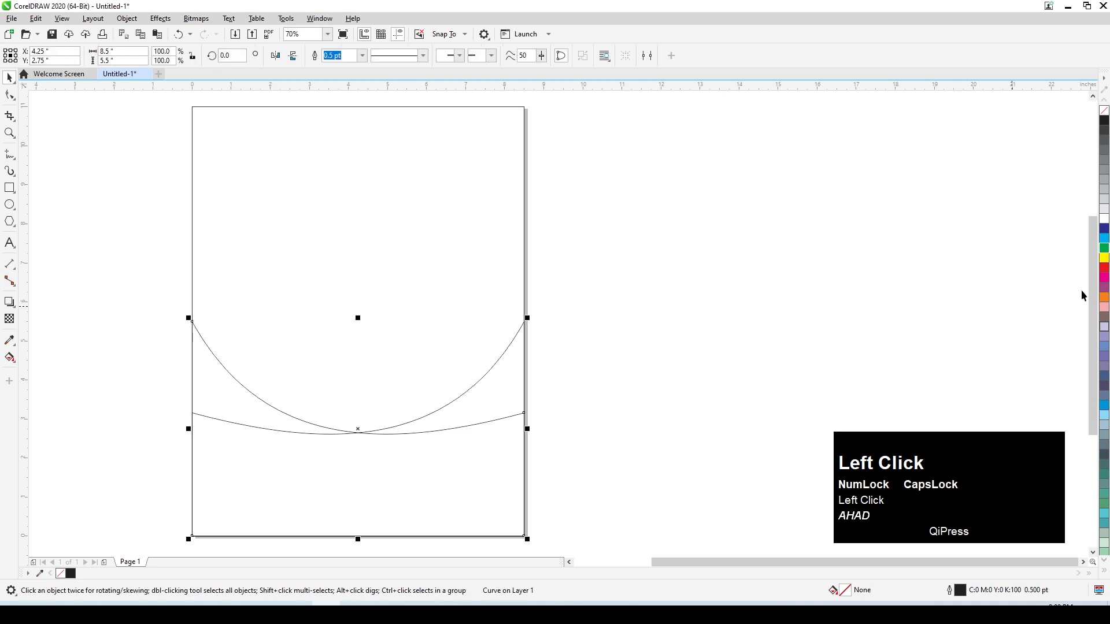
left_click(1104, 241)
left_click(489, 372)
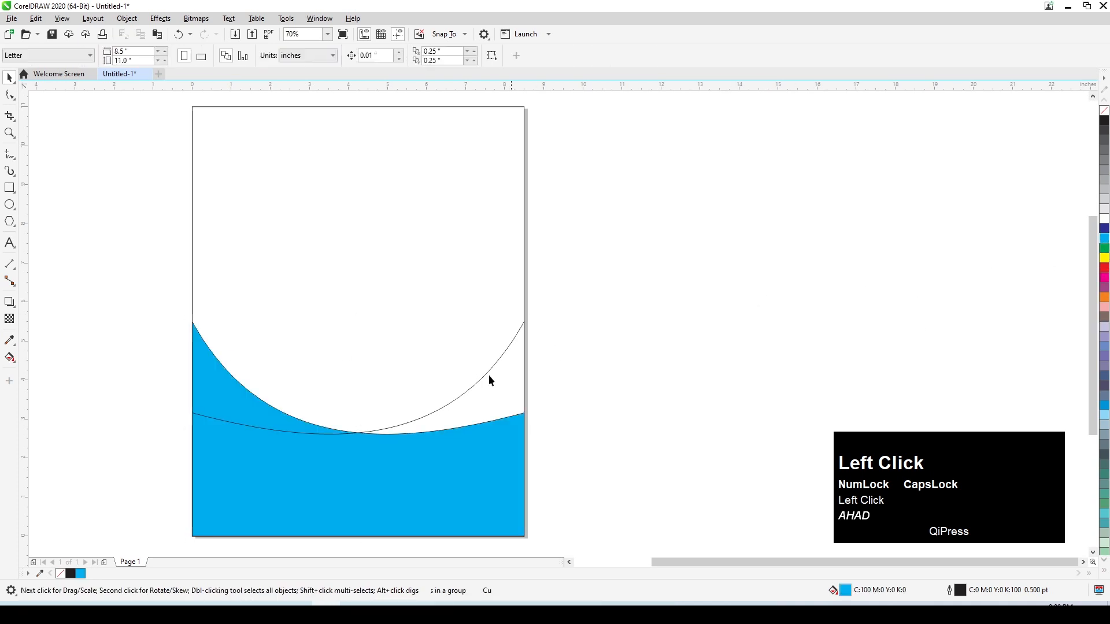
left_click(1105, 239)
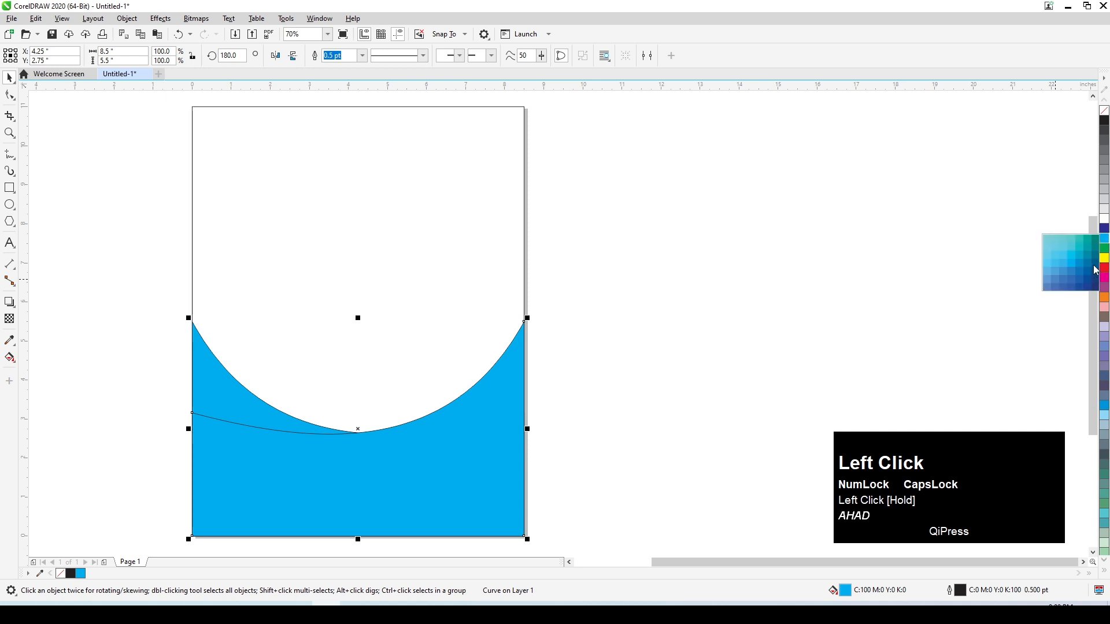
left_click_drag(1089, 268, 1090, 269)
left_click(328, 387)
- Bring the cyan shape to the front and stretch both shapes upward to about 6.45 inches tall
left_click(233, 410)
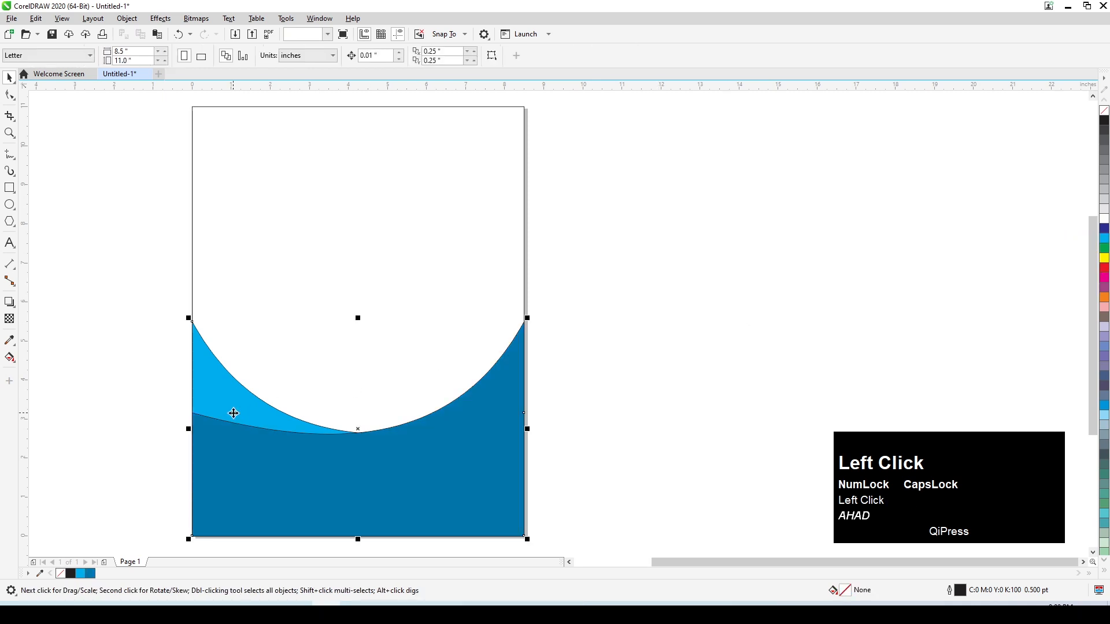
key("shift+Page_Up")
left_click_drag(137, 290, 520, 425)
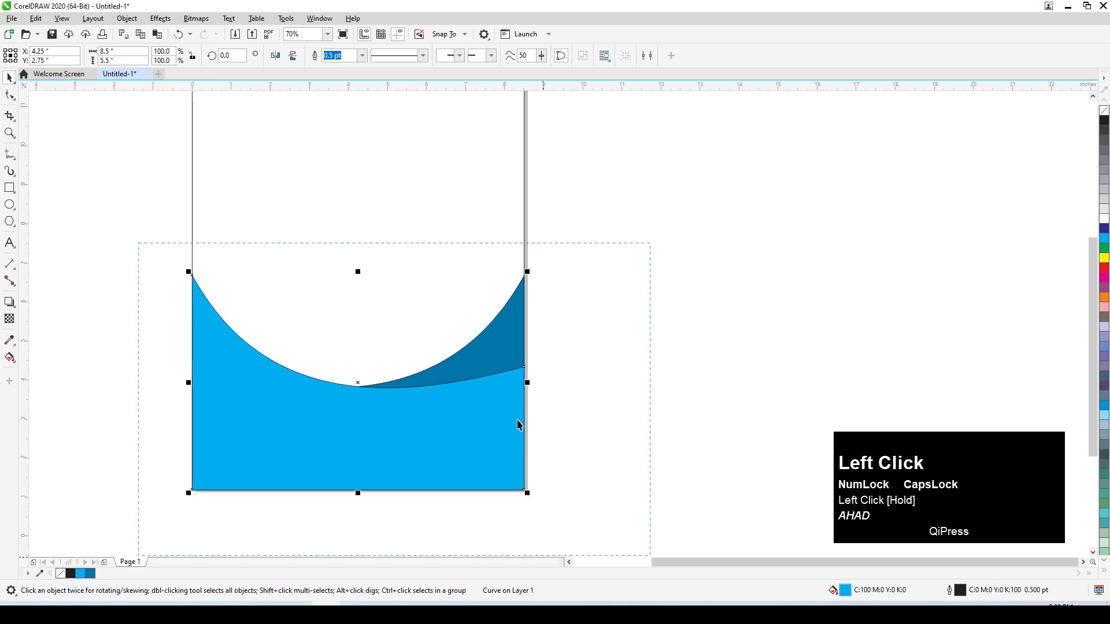
left_click_drag(358, 271, 352, 235)
key("F2")
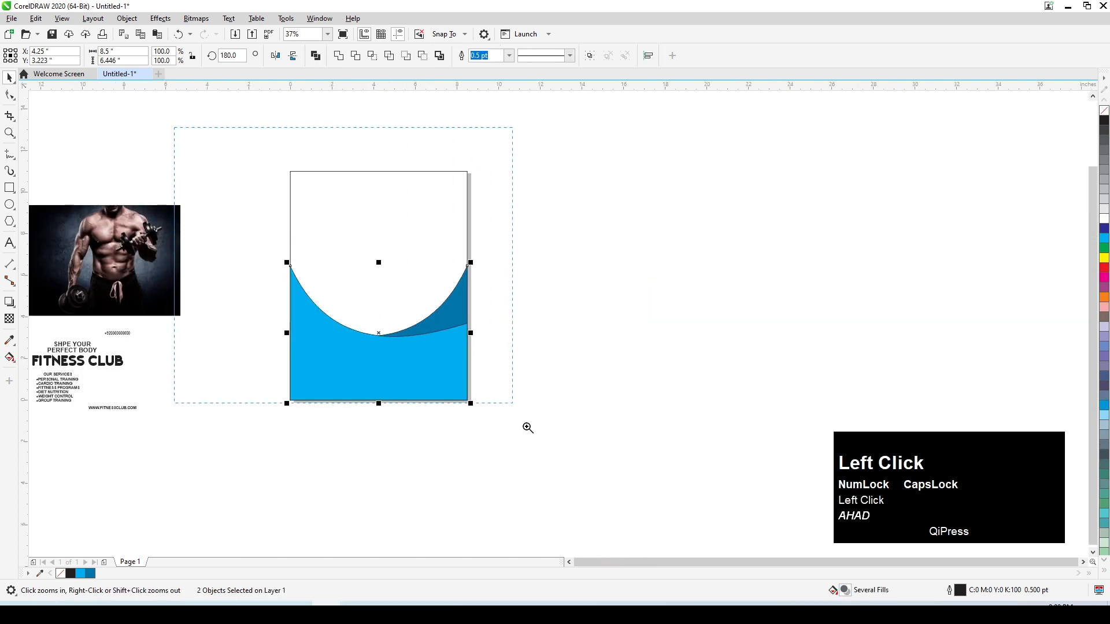
left_click(528, 428)
left_click(845, 321)
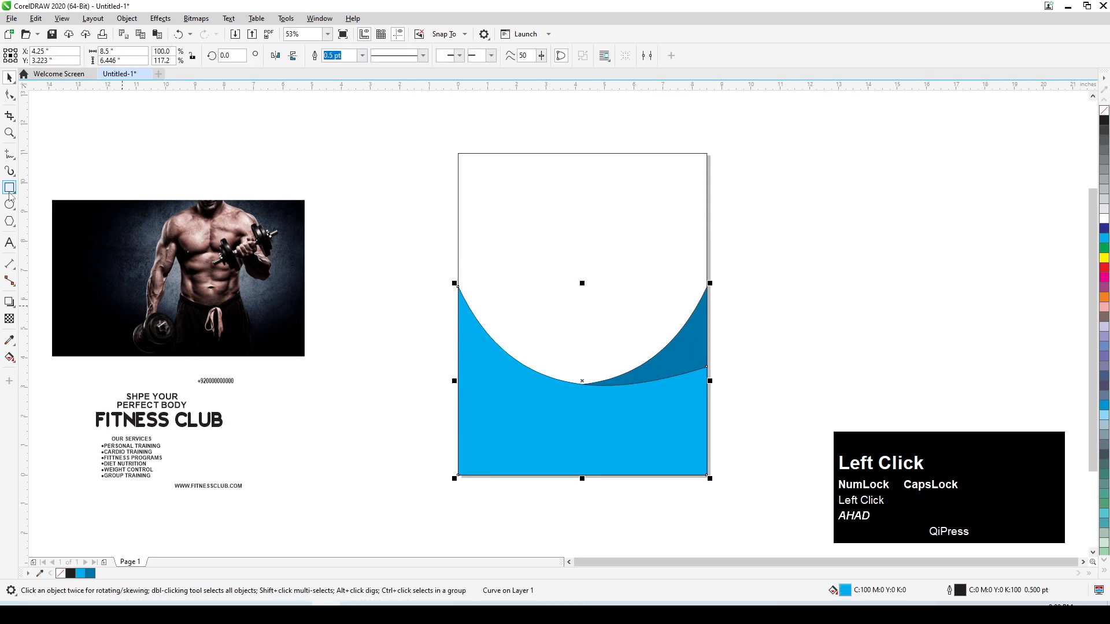
- Duplicate the cyan shape at a slightly smaller scale, anchored at its lower-left corner
left_click(9, 95)
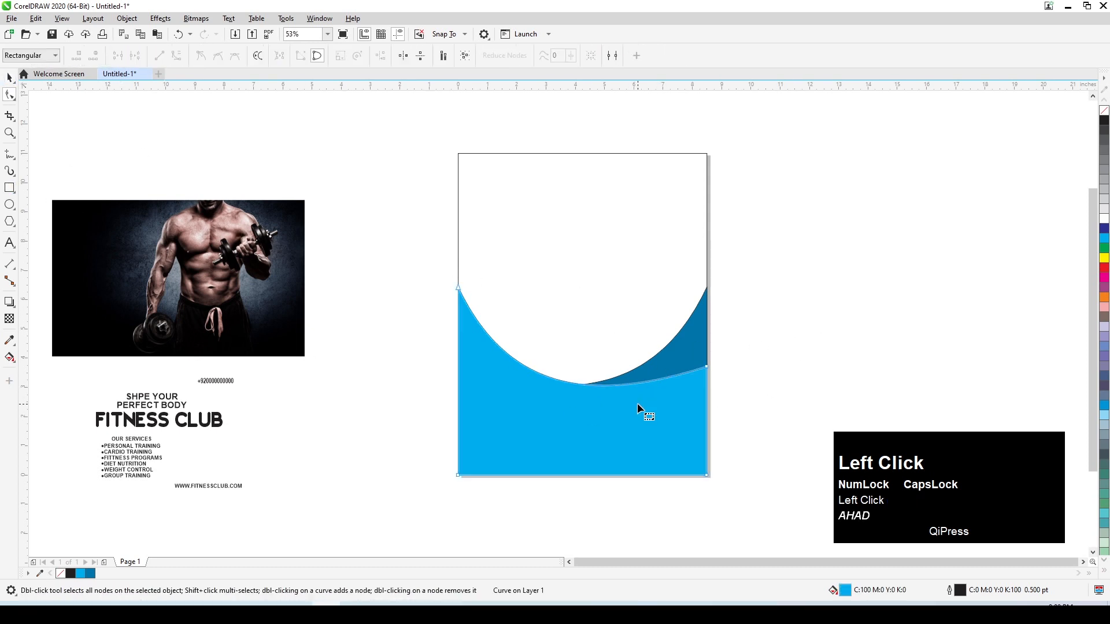
key("space")
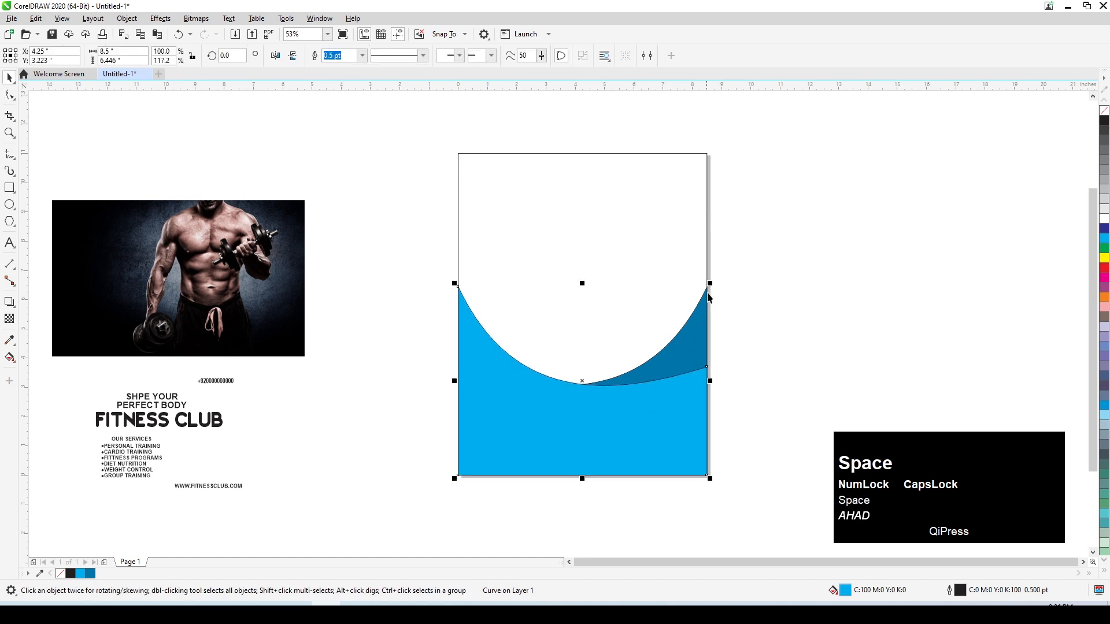
left_click_drag(710, 282, 669, 289)
right_click(669, 290)
- Delete the lower-right corner node of the smaller cyan copy
left_click(10, 95)
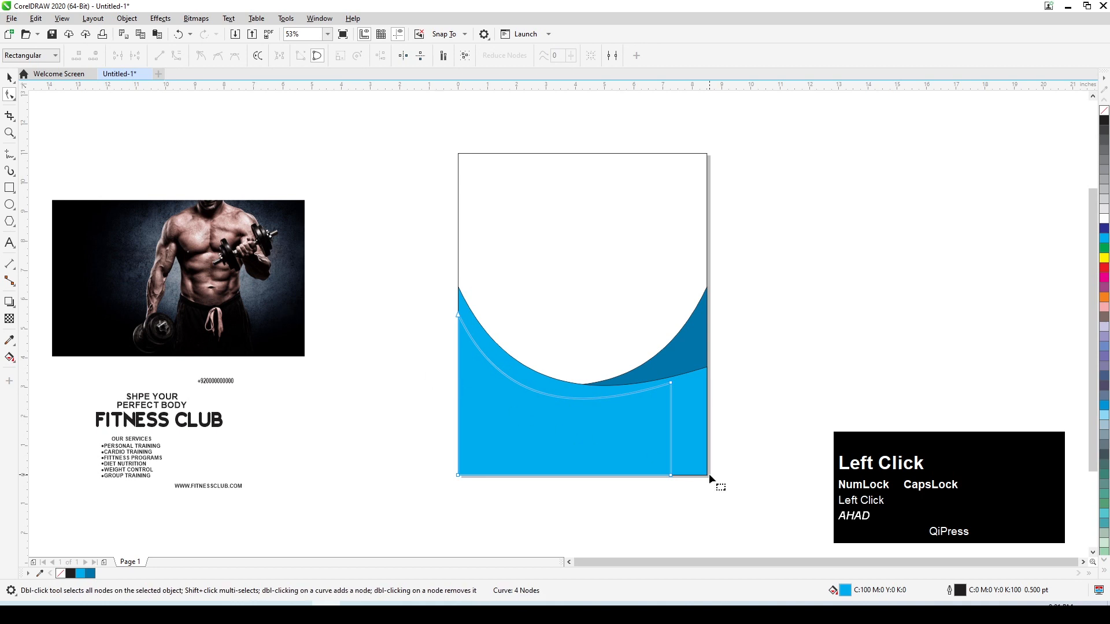
scroll(709, 473, "up", 3)
left_click(615, 489)
key("Delete")
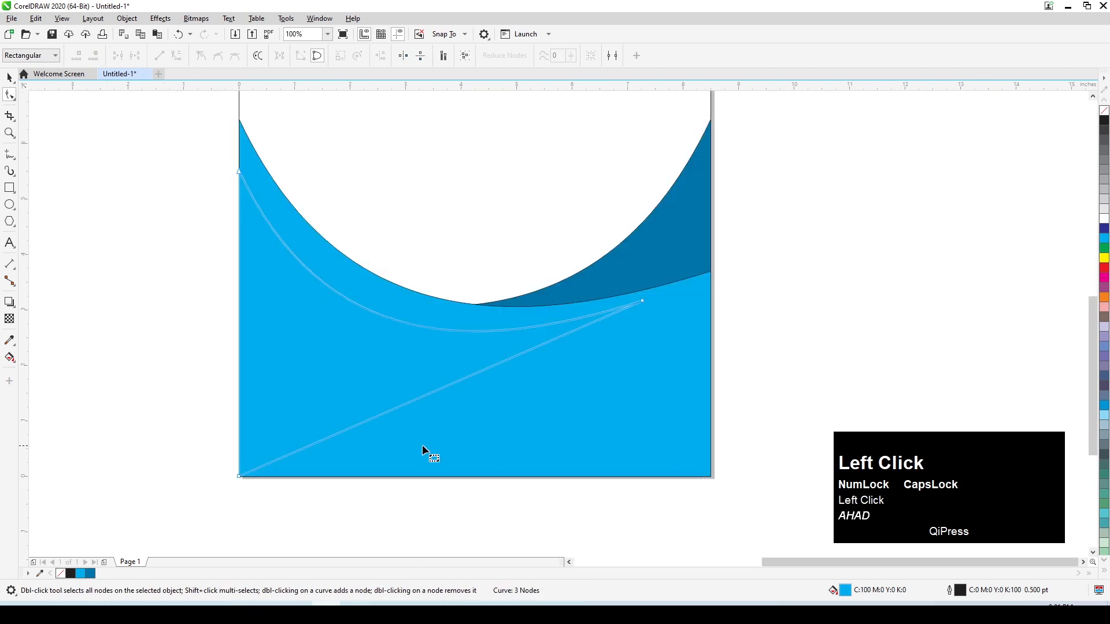
- Convert the copy's straight diagonal edge to a curve and bow it outward toward the page's lower-right corner
left_click_drag(254, 488, 255, 489)
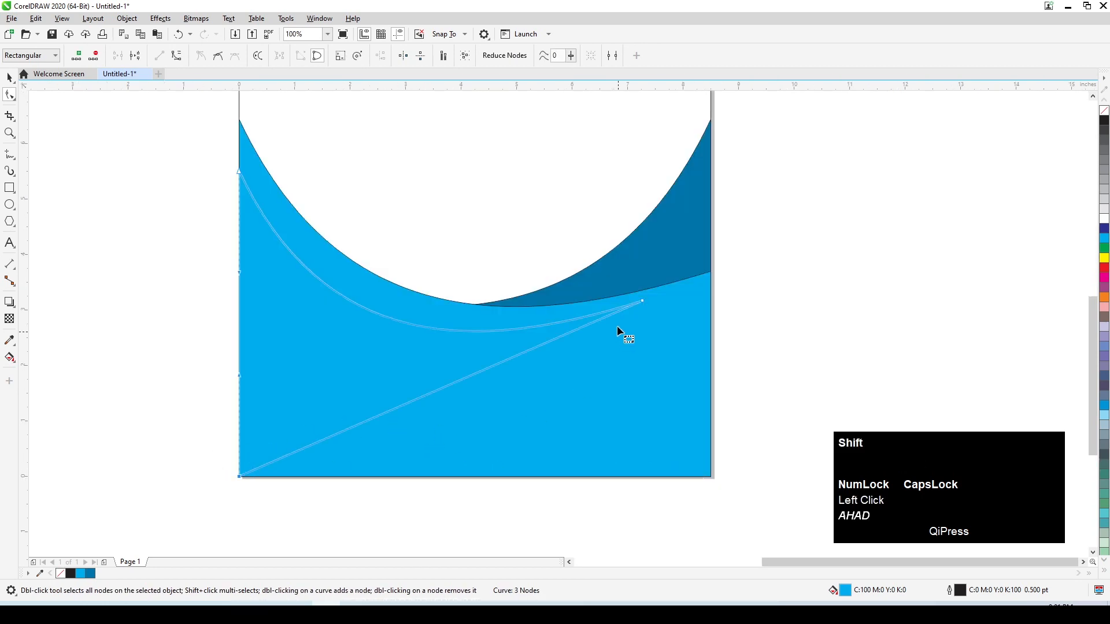
left_click(641, 303, "shift")
left_click(177, 57)
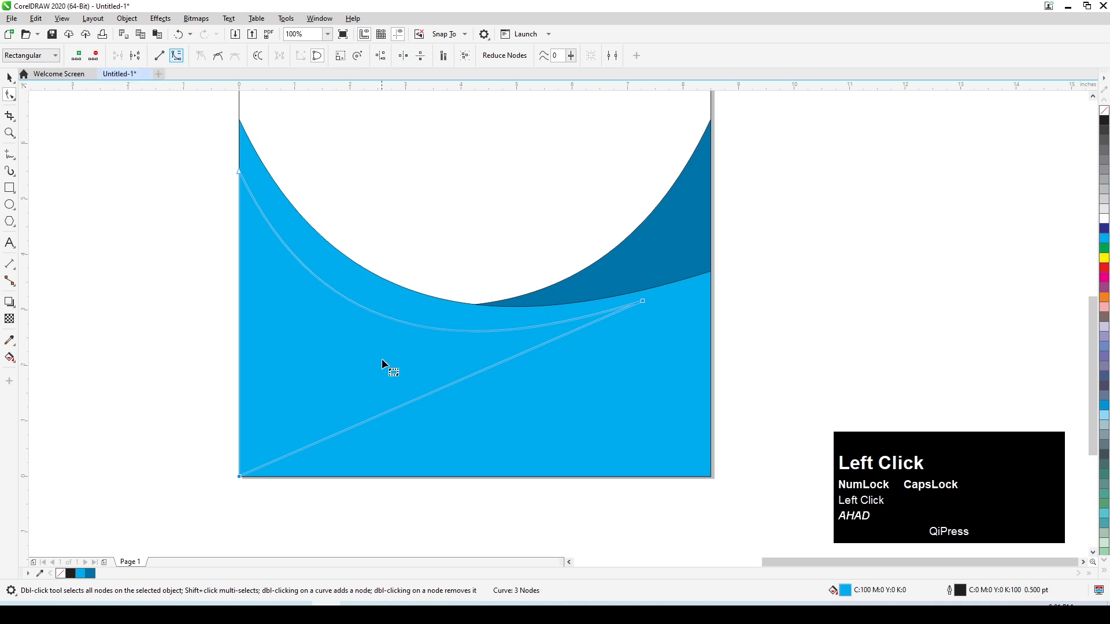
left_click_drag(421, 398, 469, 438)
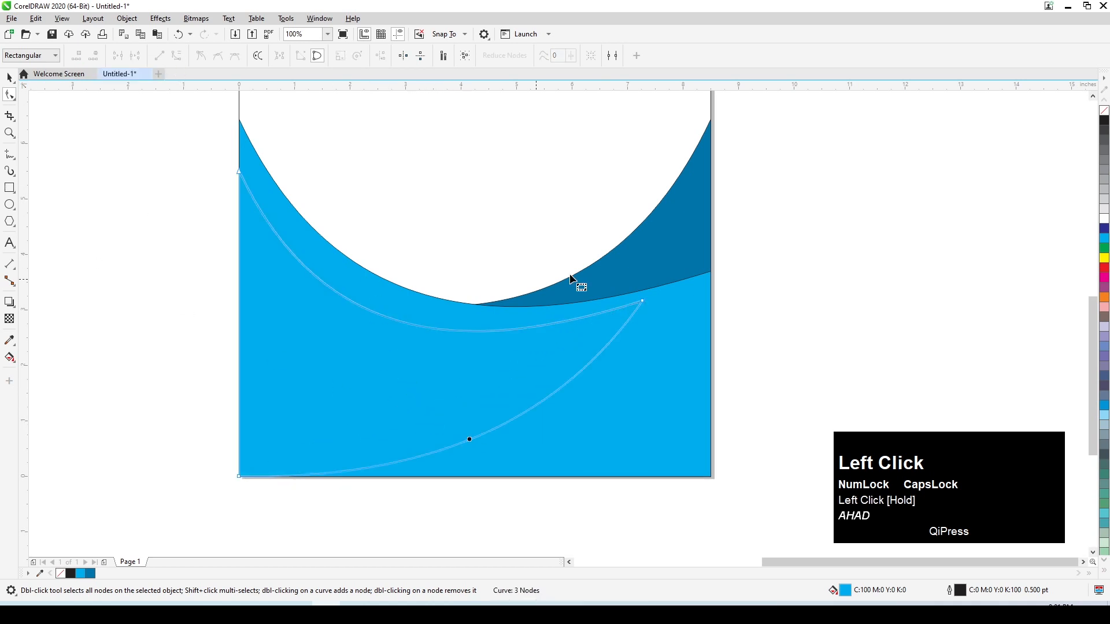
- Move the copy's right tip node slightly down and its upper-left node slightly up to refine the leaf shape
left_click_drag(644, 303, 647, 310)
left_click_drag(241, 174, 242, 162)
left_click(9, 77)
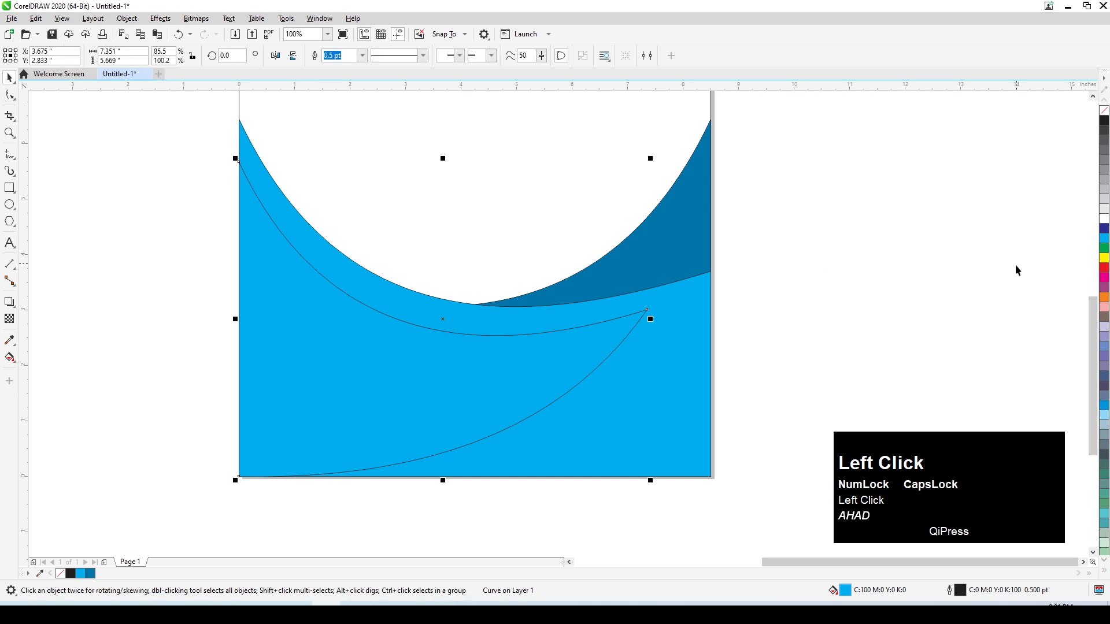
- Fill the leaf-shaped copy with white and set its uniform transparency to 66
left_click(1104, 220)
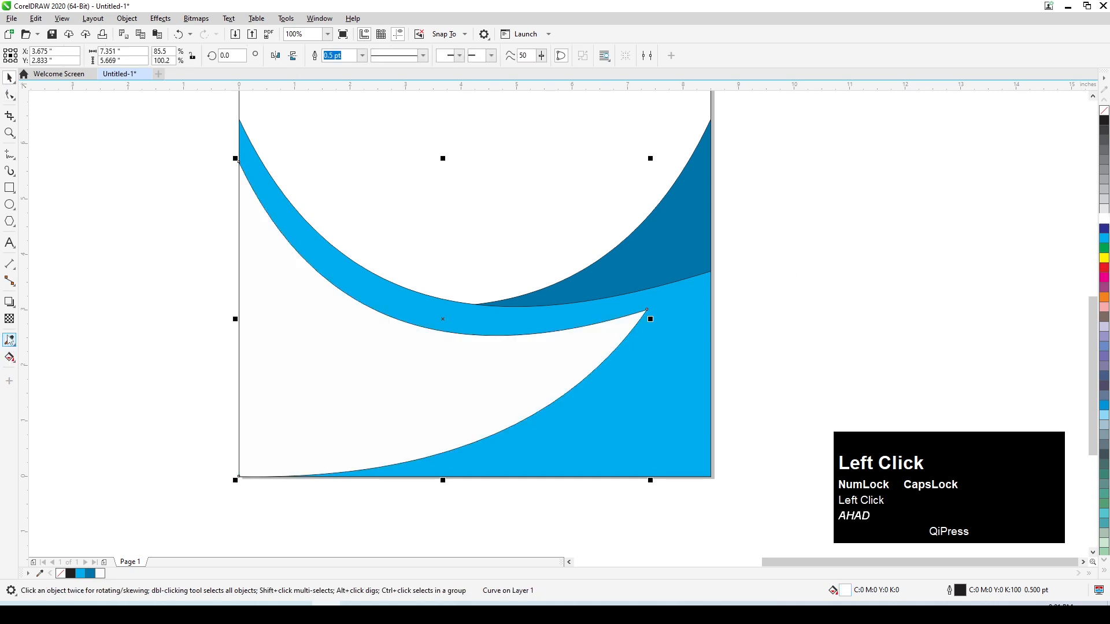
scroll(395, 389, "down", 2)
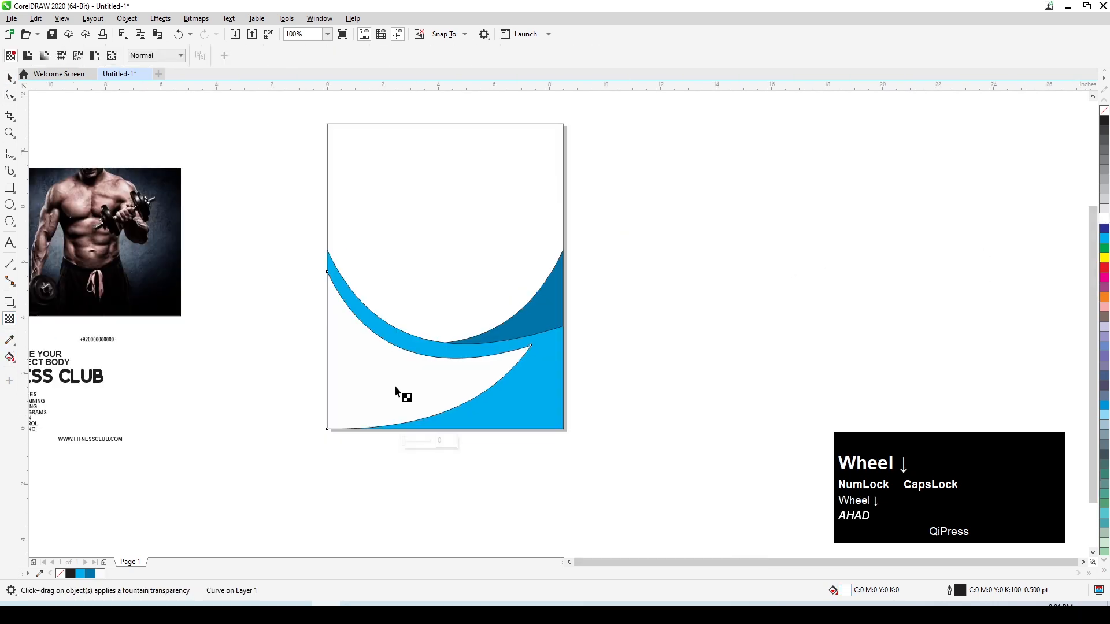
mouse_move(406, 442)
left_mouse_down()
mouse_move(433, 443)
mouse_move(422, 444)
left_mouse_up()
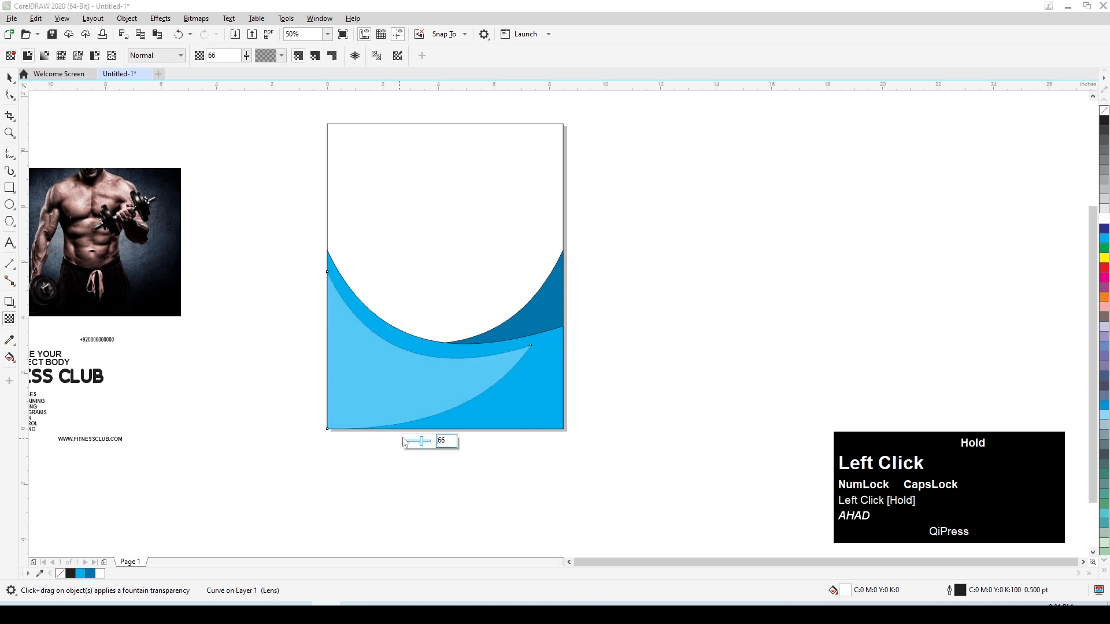
left_click(9, 79)
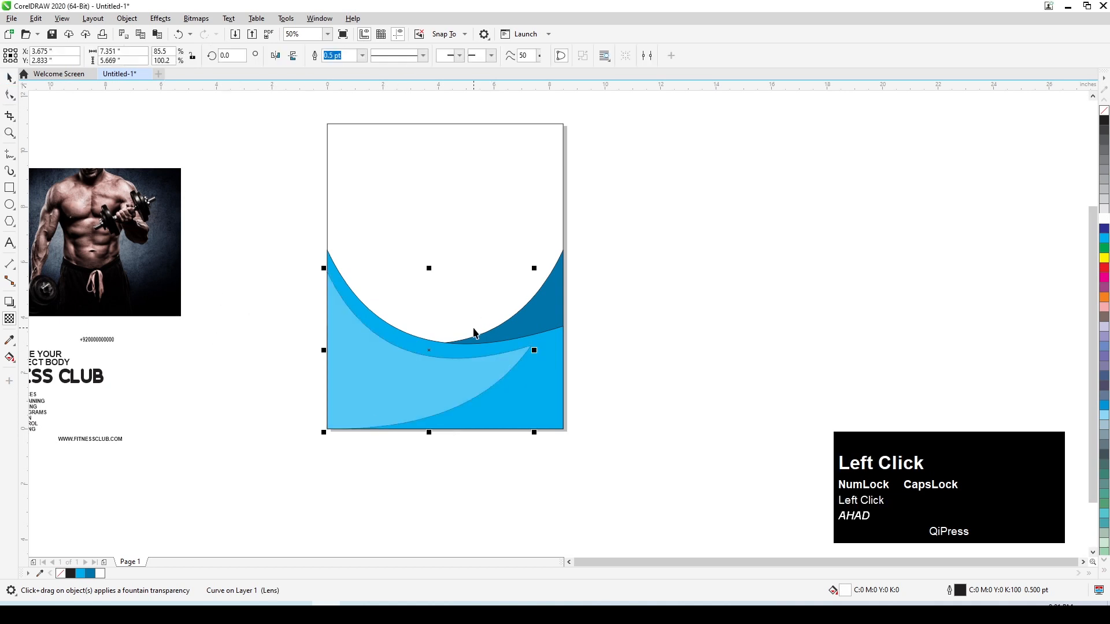
- Duplicate the transparent leaf shape at about 92% scale, anchored at its lower-left corner
scroll(478, 330, "up", 2)
left_click(585, 215)
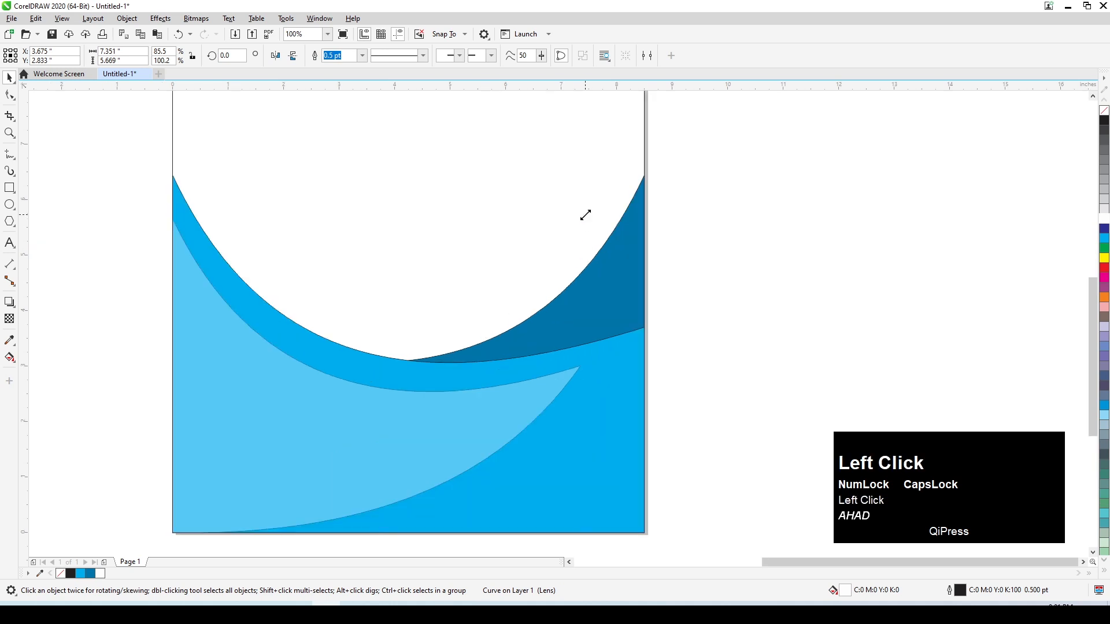
left_click_drag(585, 215, 552, 219)
right_click(552, 219)
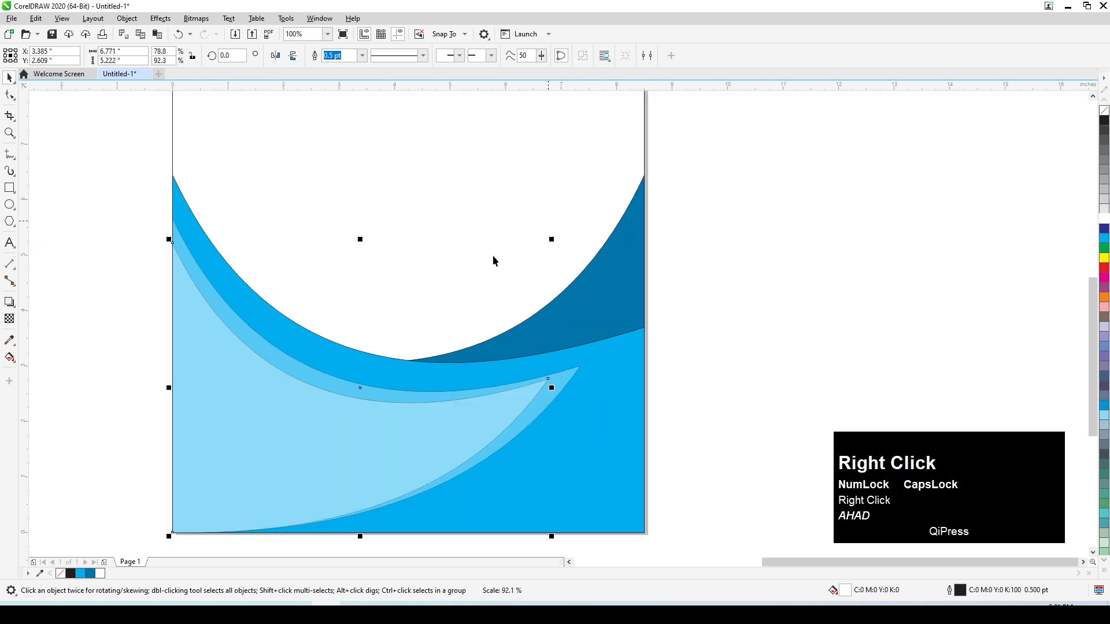
- Try to shift the smaller leaf copy upward and align its right edge with the larger leaf
scroll(233, 420, "up", 1)
left_click_drag(232, 420, 237, 387)
scroll(238, 386, "down", 1)
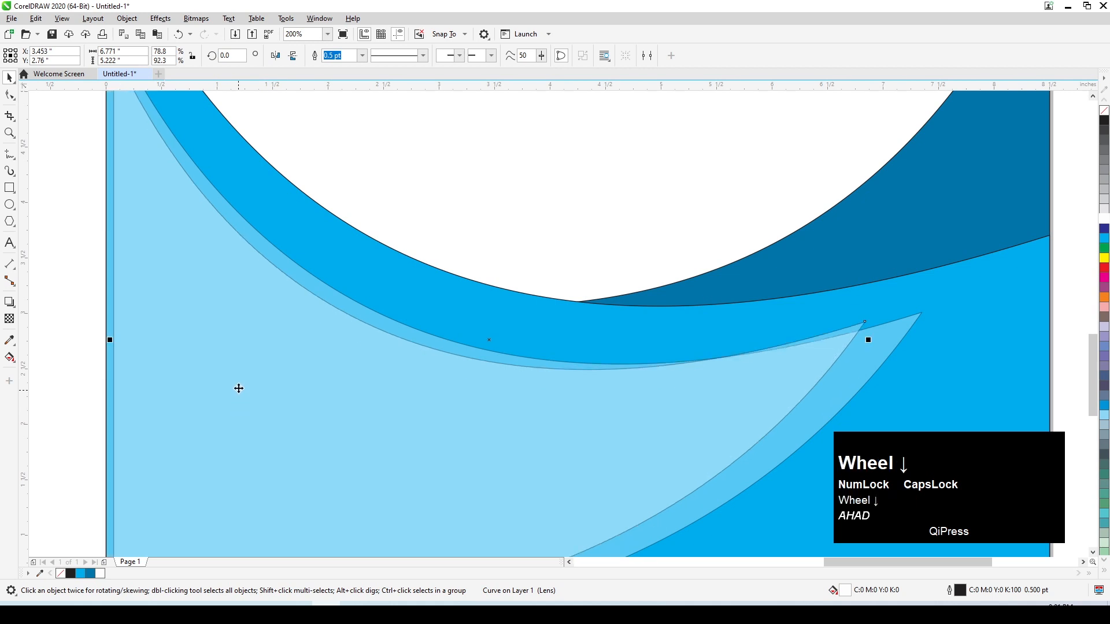
left_click(535, 391, "shift")
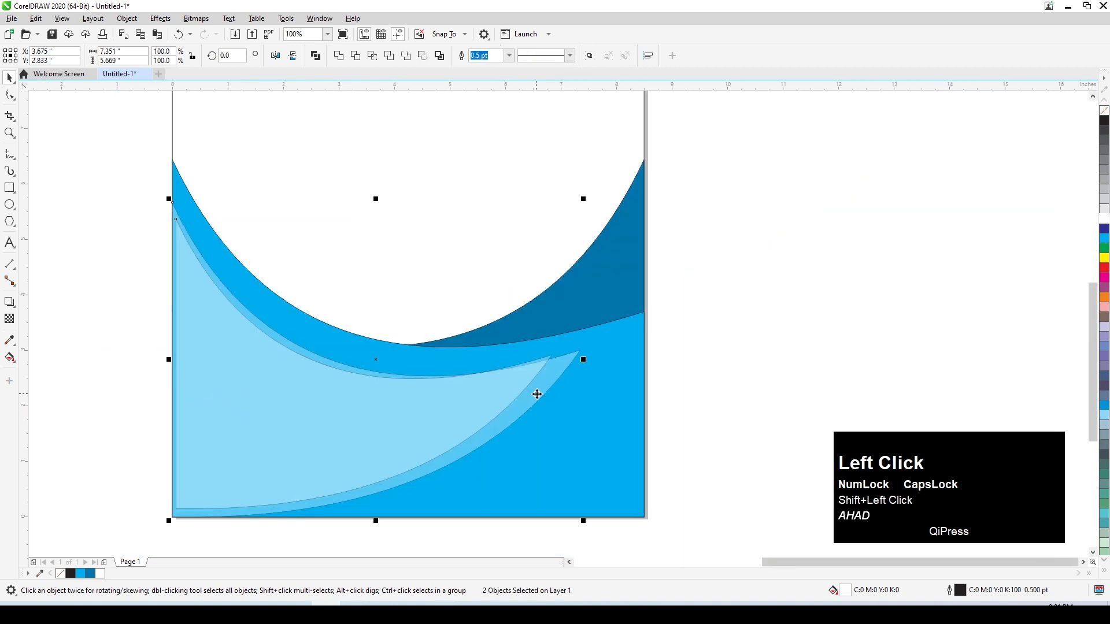
key("r")
left_click(473, 397)
key("ctrl+z")
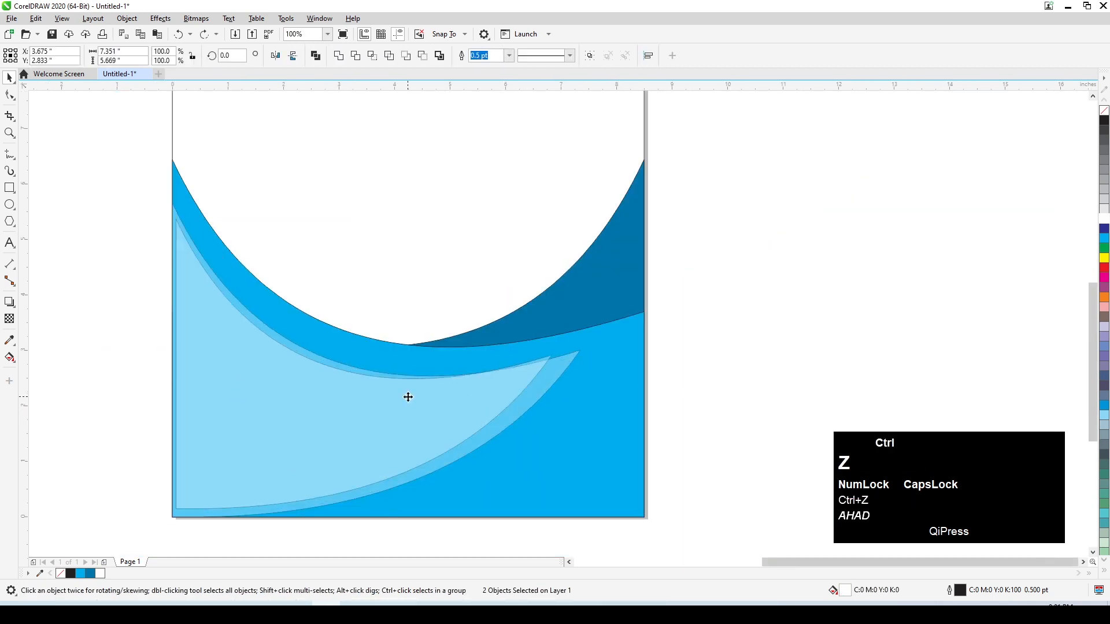
- Reshape the smaller leaf copy by moving its tip node toward the larger leaf's tip and raising its lower-left node
left_click(254, 375)
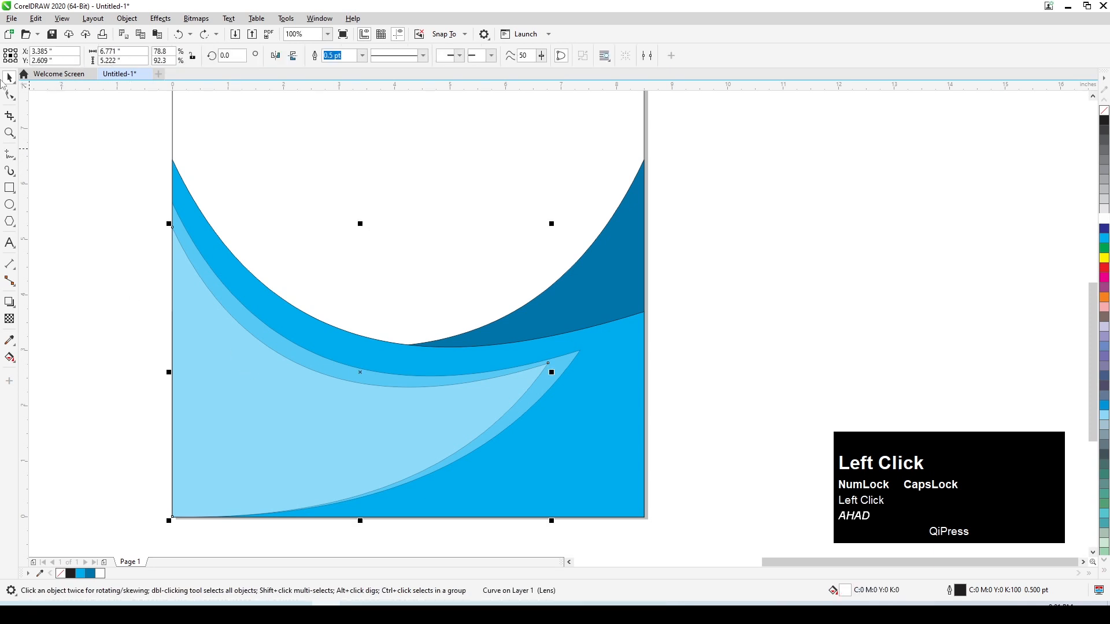
left_click(10, 95)
scroll(544, 369, "up", 1)
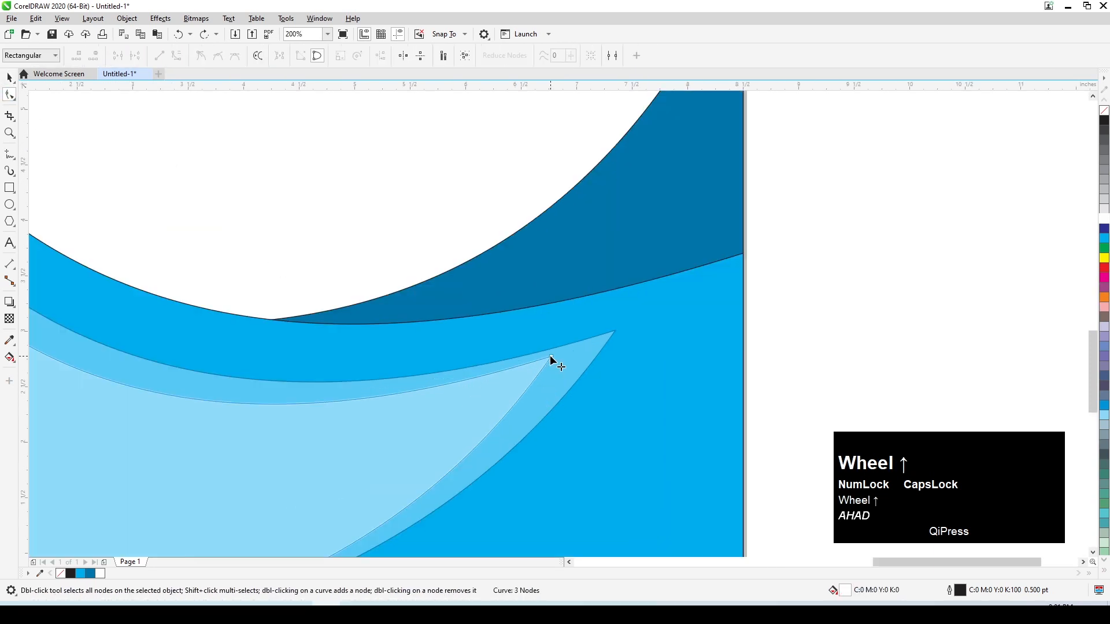
left_click_drag(550, 356, 566, 360)
scroll(555, 350, "down", 1)
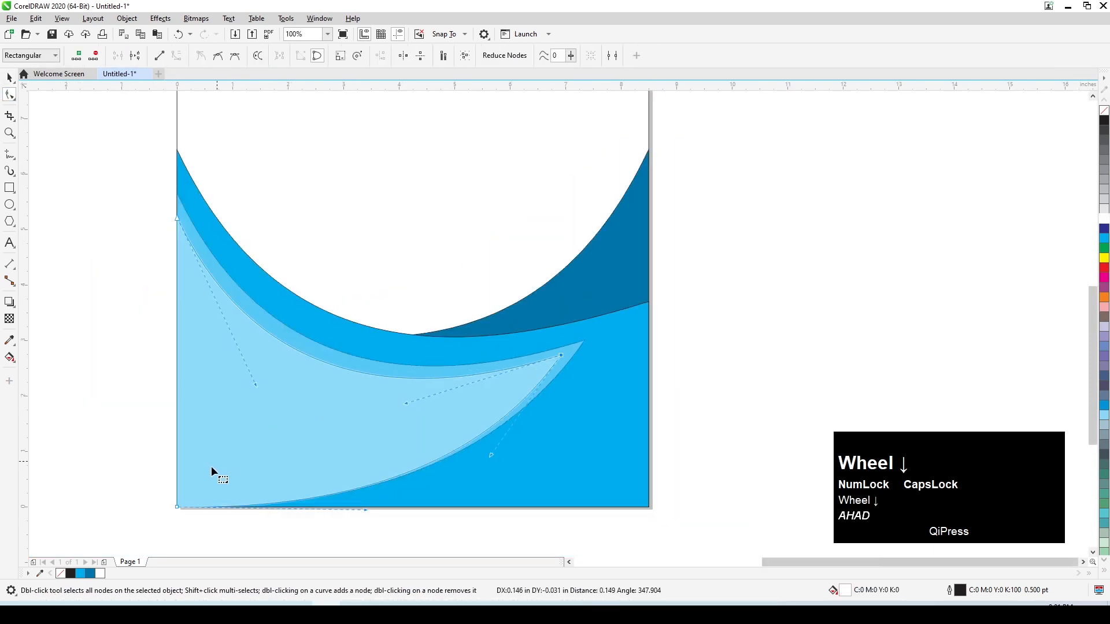
left_click_drag(178, 508, 178, 501)
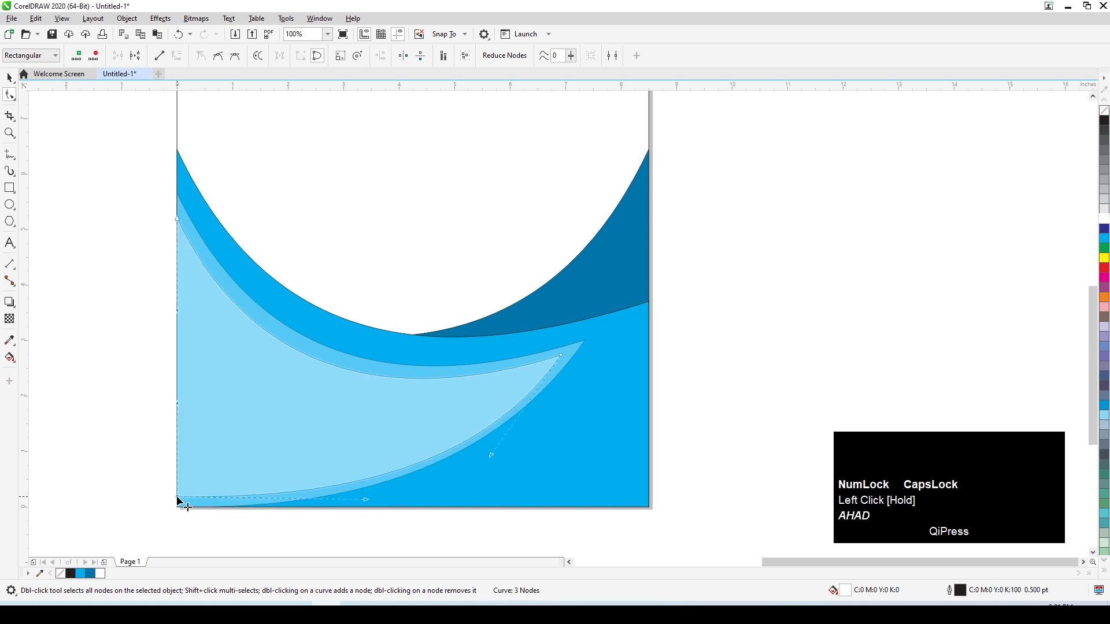
left_click(9, 77)
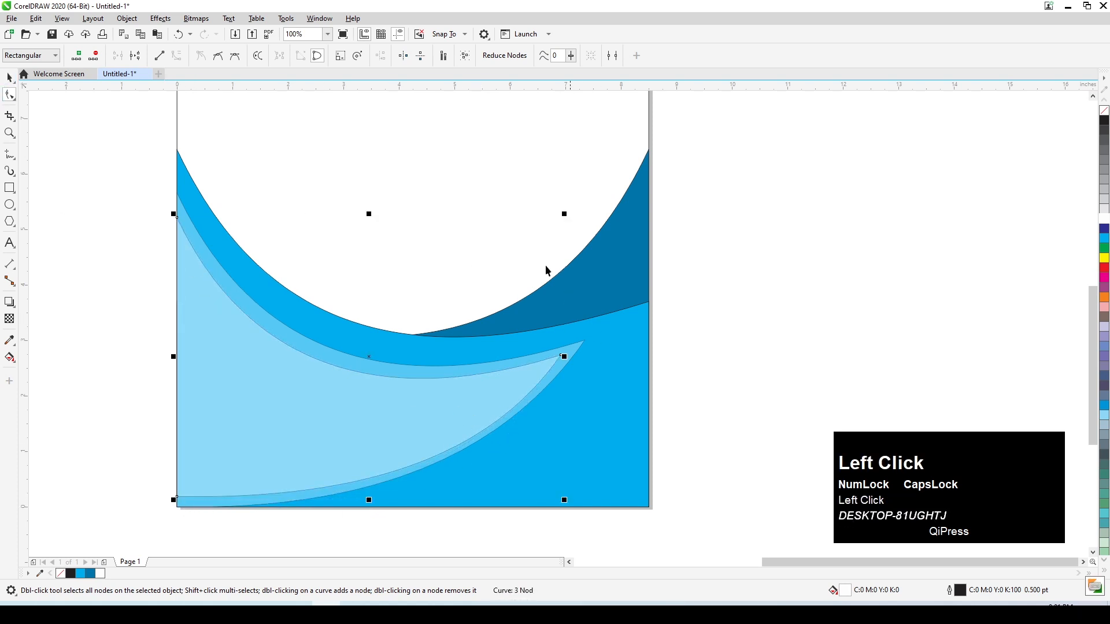
- Try adding a third, smaller copy of the inner leaf shape, anchored at its lower-left corner
left_click_drag(566, 214, 539, 216)
right_click(539, 215)
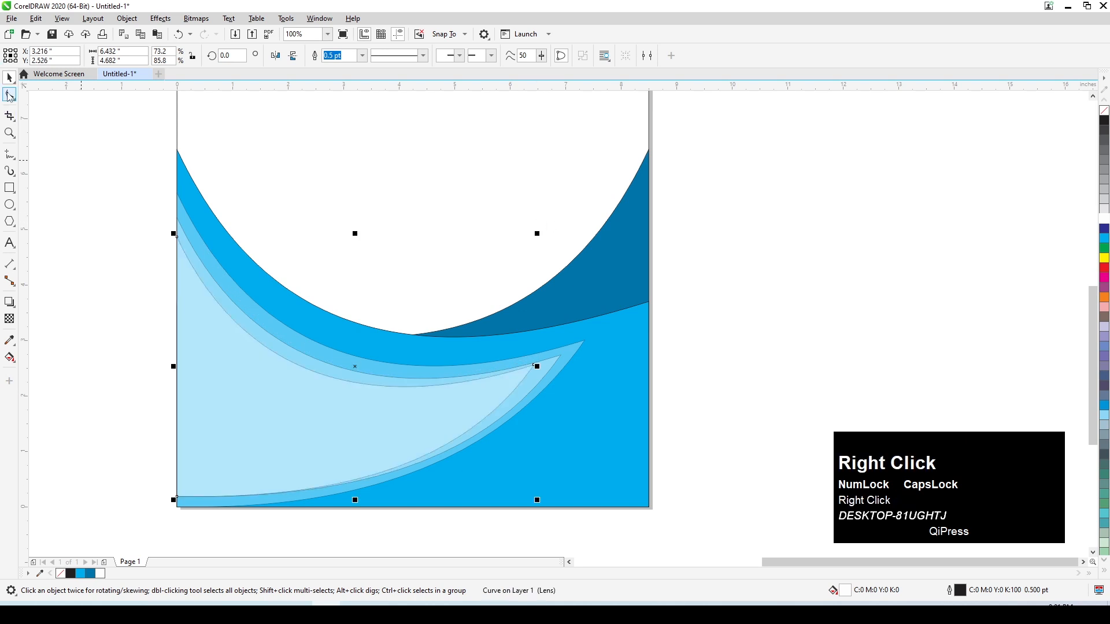
key("ctrl+z")
- Remove the outlines from all four blue shapes on the page
scroll(261, 224, "down", 2)
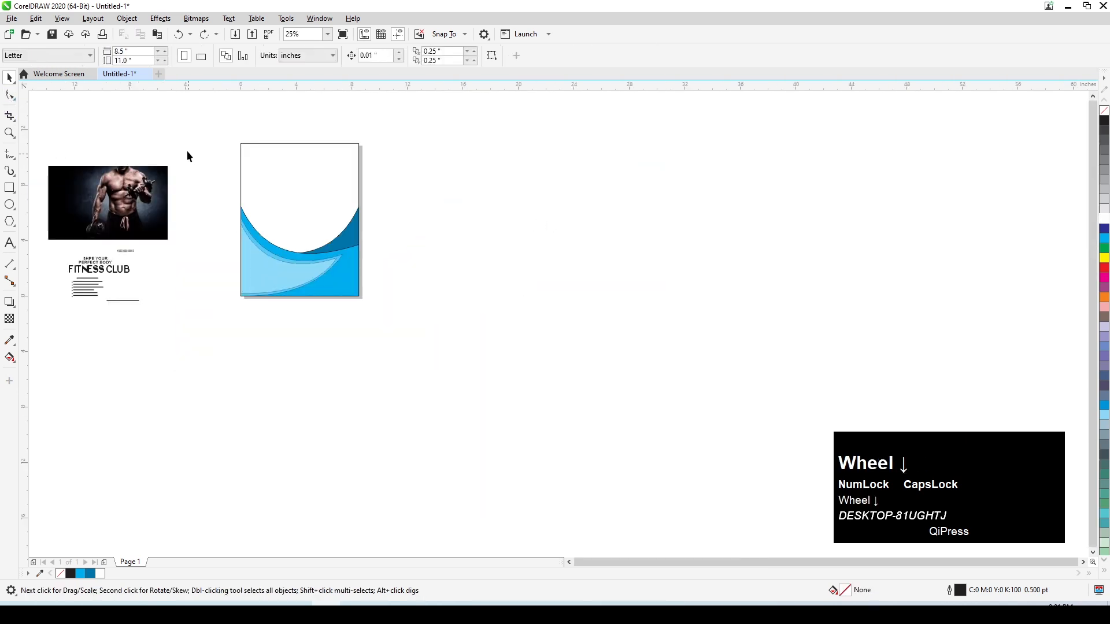
left_click_drag(186, 151, 466, 320)
right_click(1104, 110)
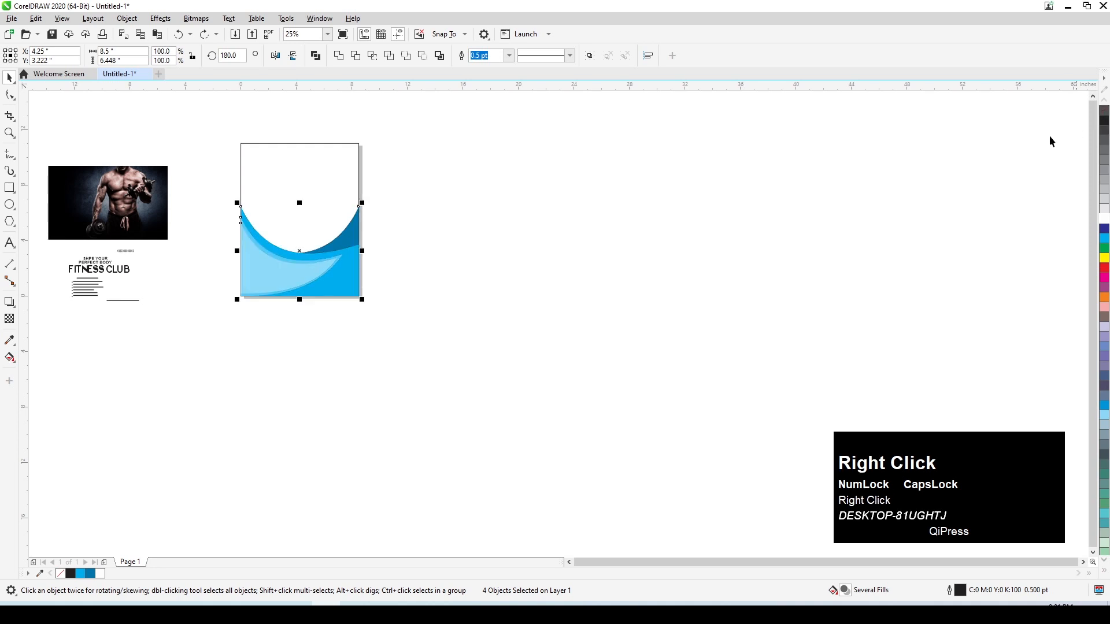
left_click(232, 225)
key("F2")
left_click_drag(216, 121, 307, 228)
left_click_drag(397, 336, 397, 335)
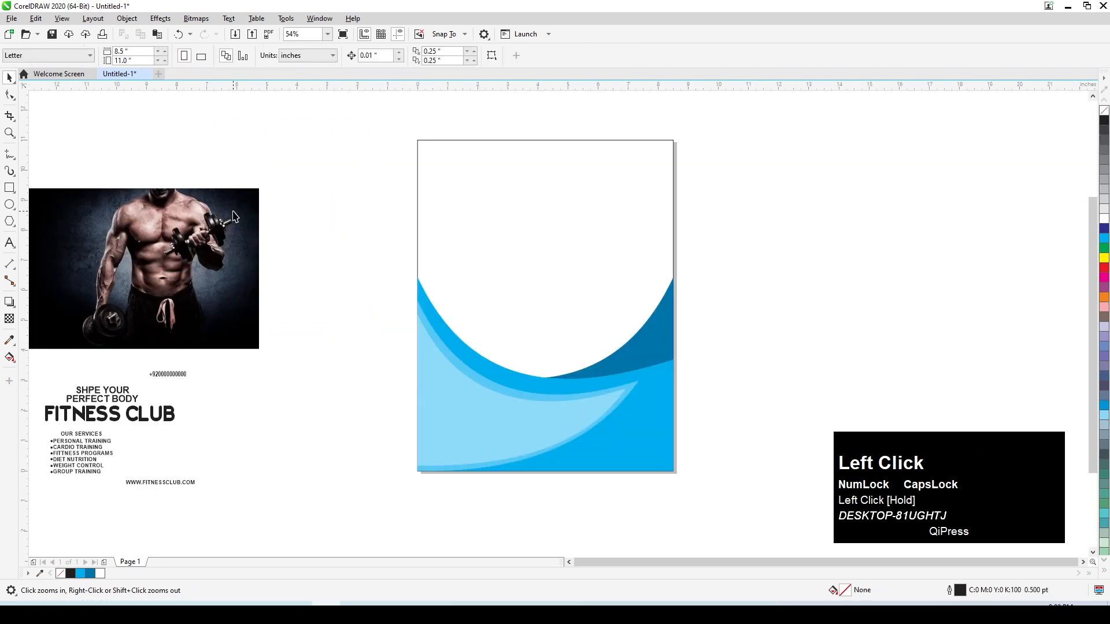
- Duplicate the large cyan curved shape about 0.14 inches higher on the page and fill the copy with black
left_click(466, 351)
left_click_drag(466, 352, 468, 345)
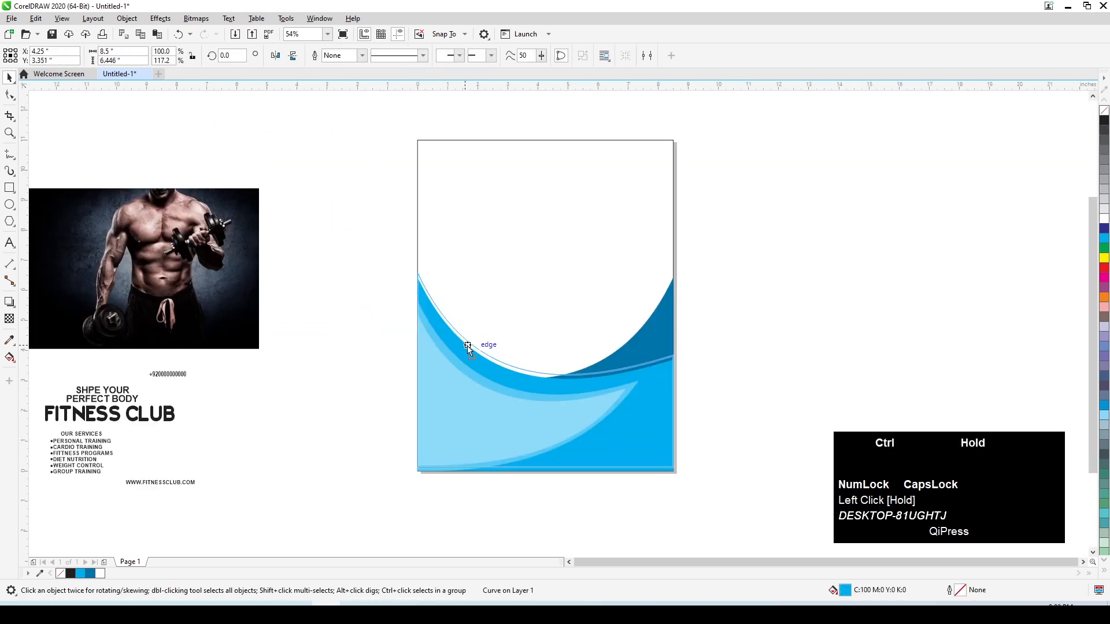
right_click(468, 346)
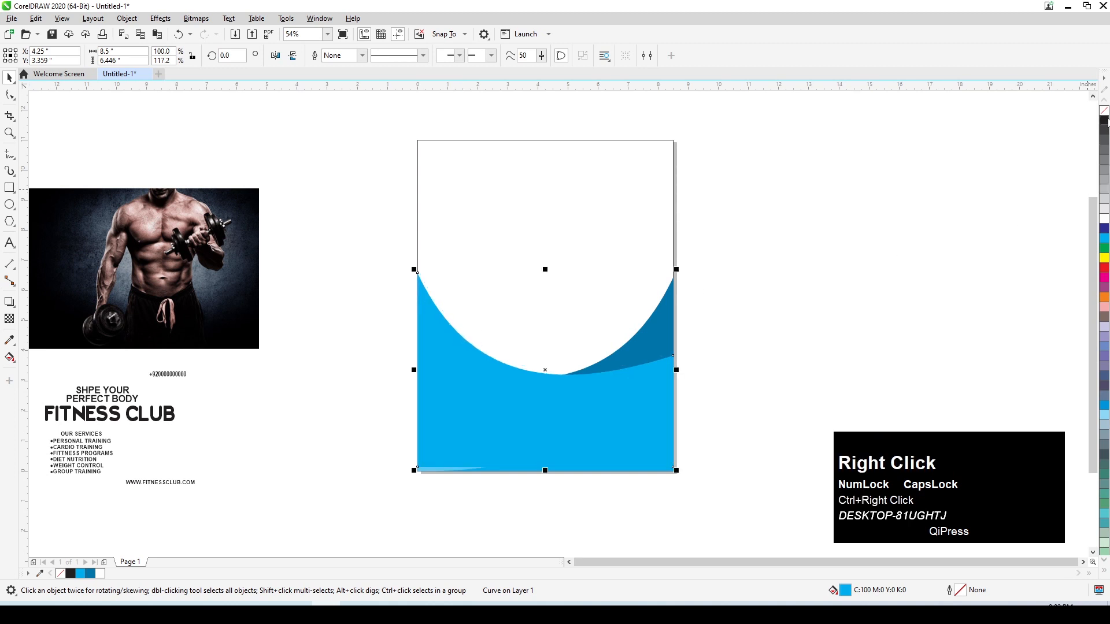
left_click(1104, 121)
- Bring the original cyan shape in front of the black copy, with both pale leaf shapes on top of it
left_click_drag(746, 303, 454, 480)
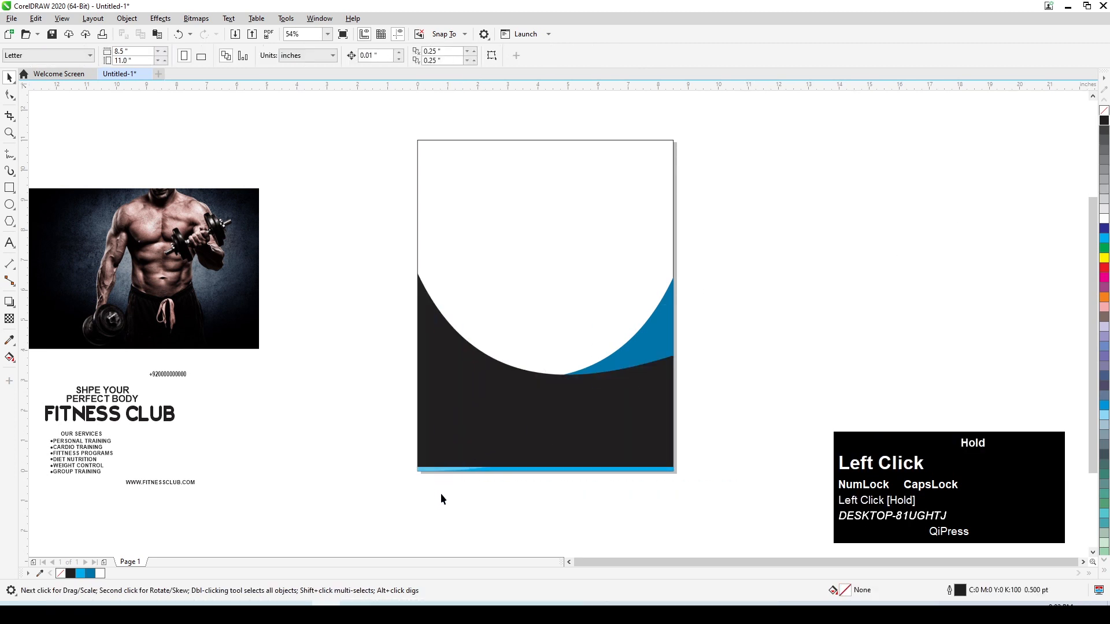
key("shift+Page_Up")
left_click(513, 462)
key("shift+Page_Up")
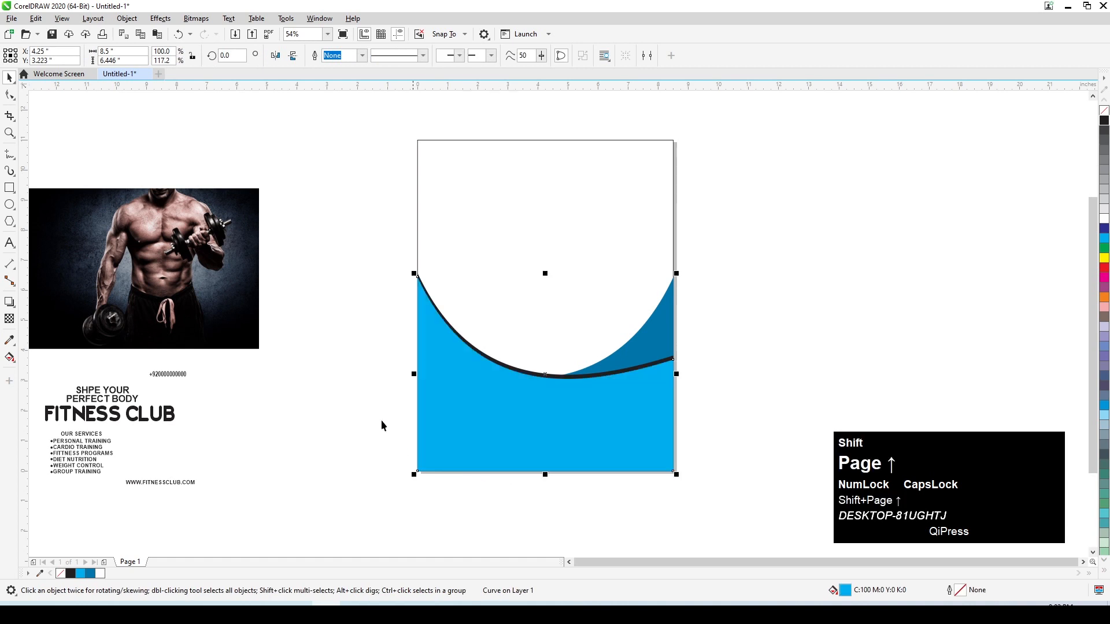
left_click_drag(368, 221, 640, 516)
key("shift+Page_Up")
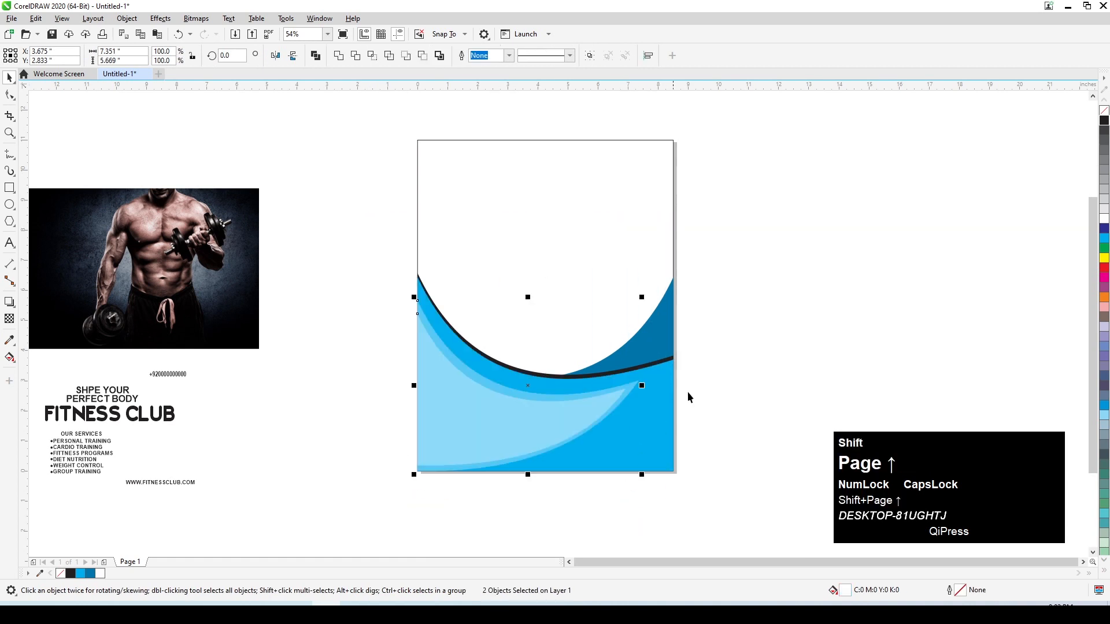
- Group the two pale leaf shapes
left_click(688, 390)
left_click_drag(348, 248, 636, 488)
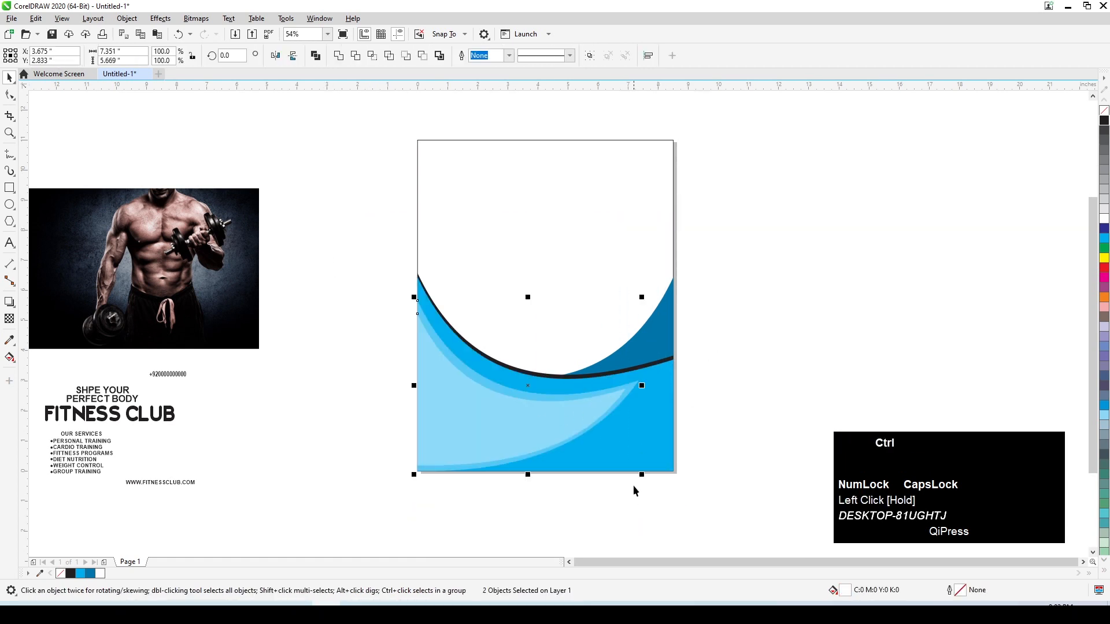
key("ctrl+g")
- Try a roughly horizontal fountain transparency on the leaf group, fading it out toward its tip
left_click(9, 318)
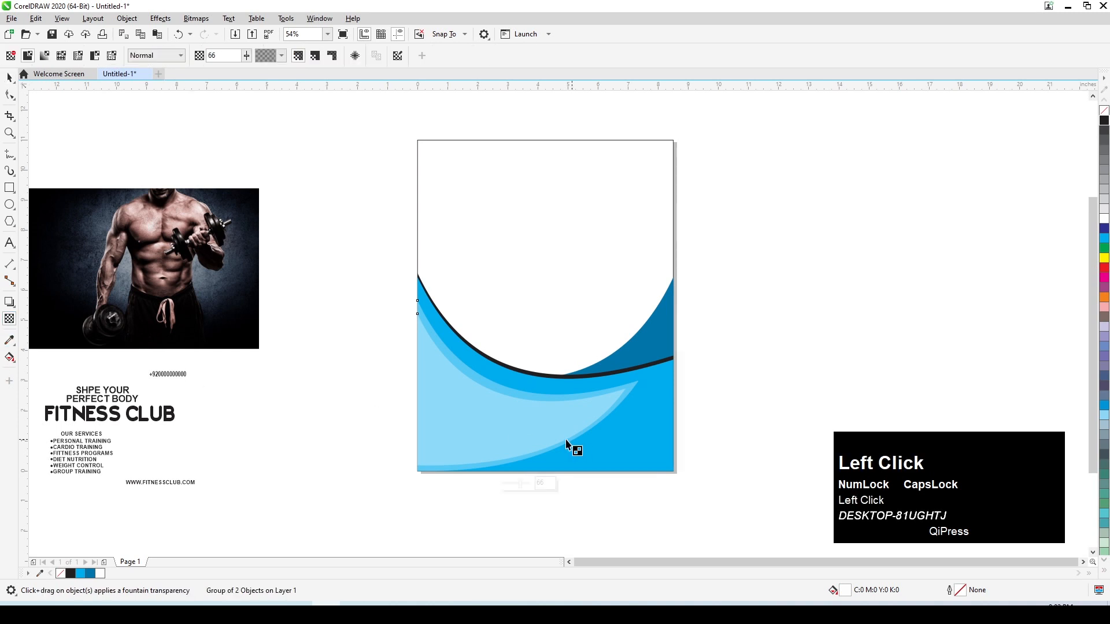
left_click_drag(501, 413, 604, 409)
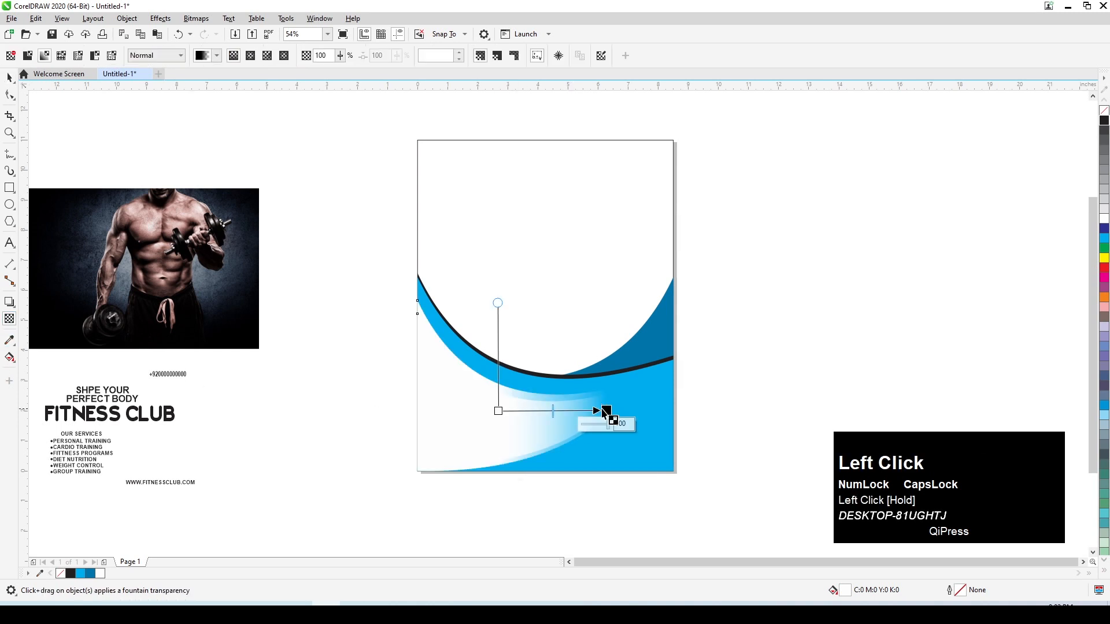
key("ctrl+z")
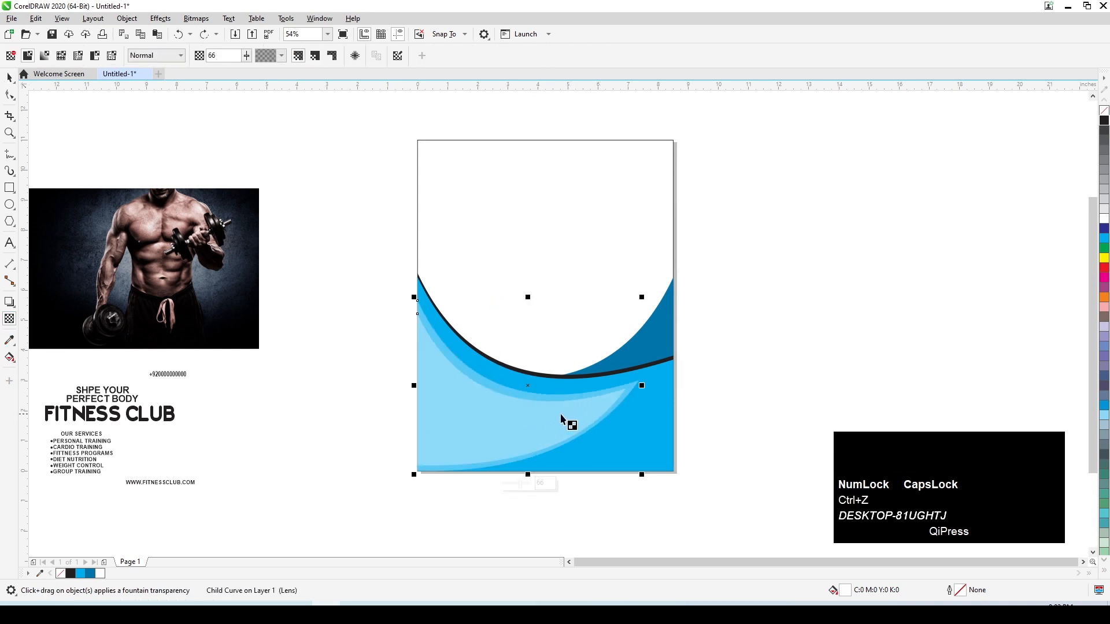
left_click_drag(527, 412, 613, 404)
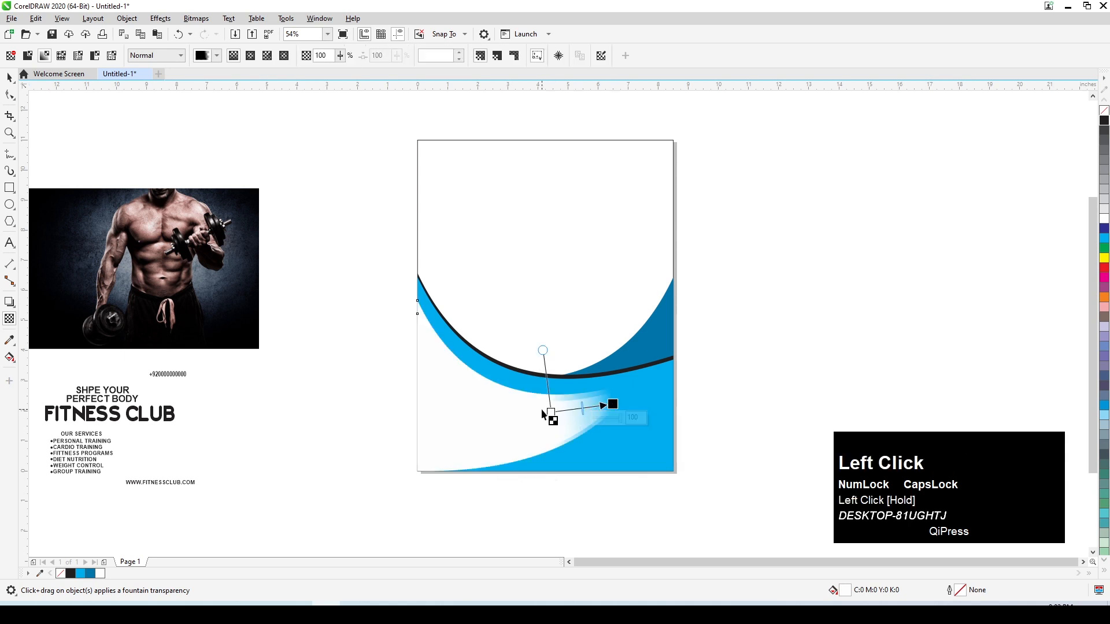
left_click_drag(528, 411, 376, 417)
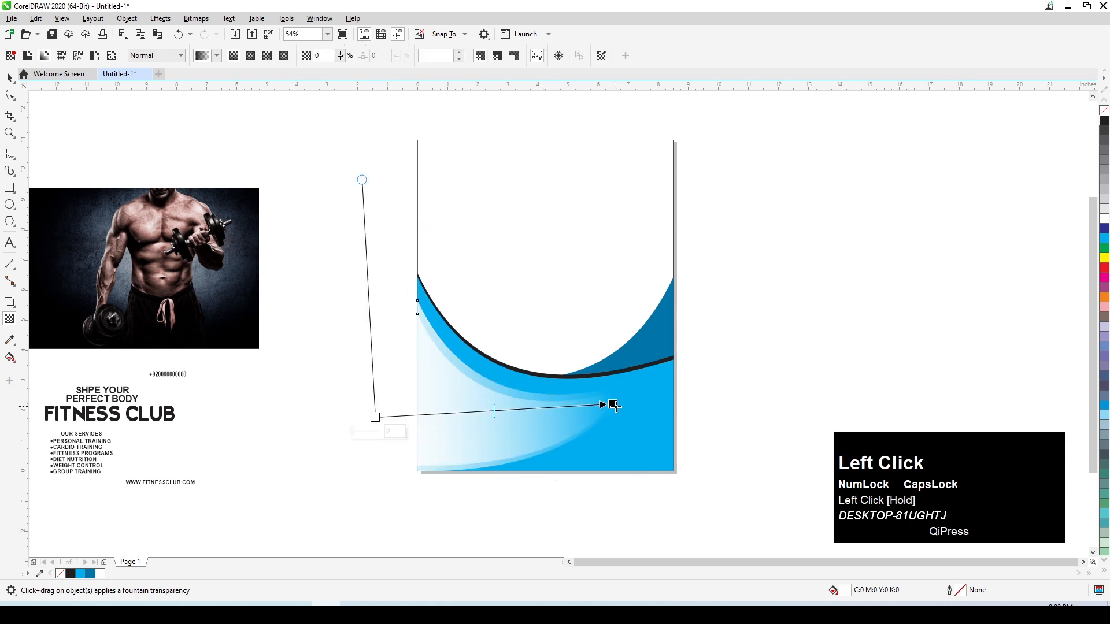
left_click_drag(613, 404, 444, 414)
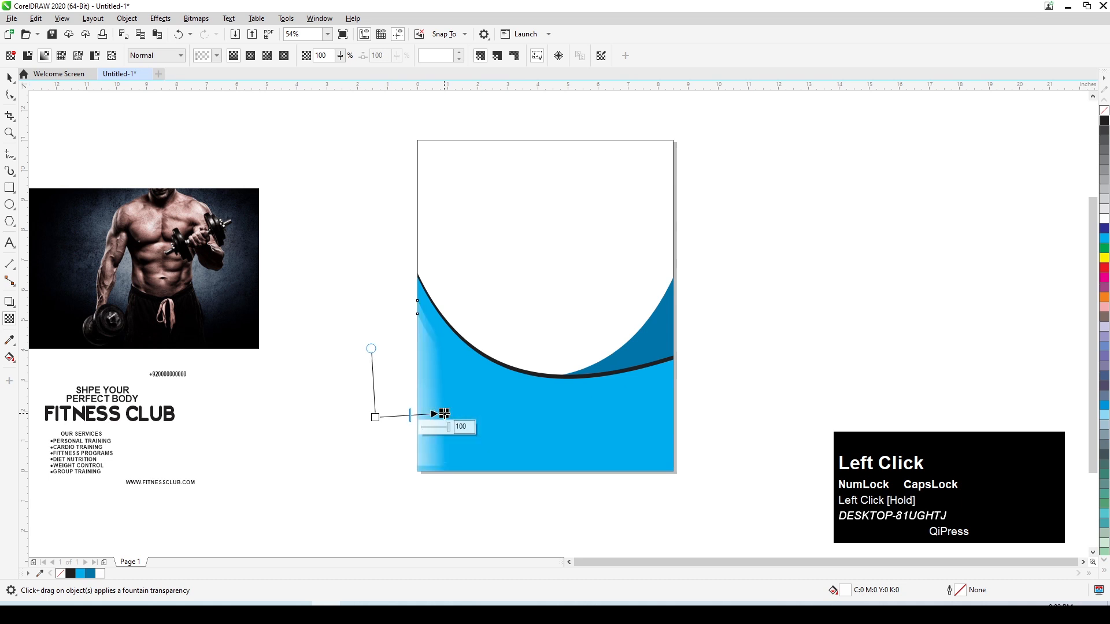
key("ctrl+z")
key("ctrl+z")
key("ctrl+z")
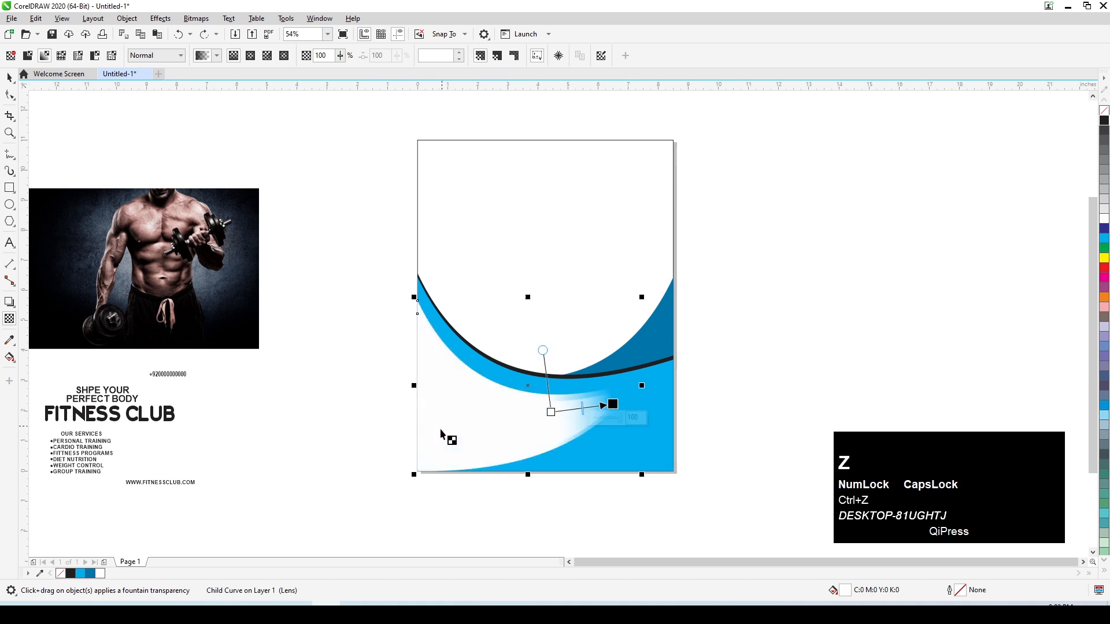
scroll(513, 417, "up", 2)
key("ctrl+z")
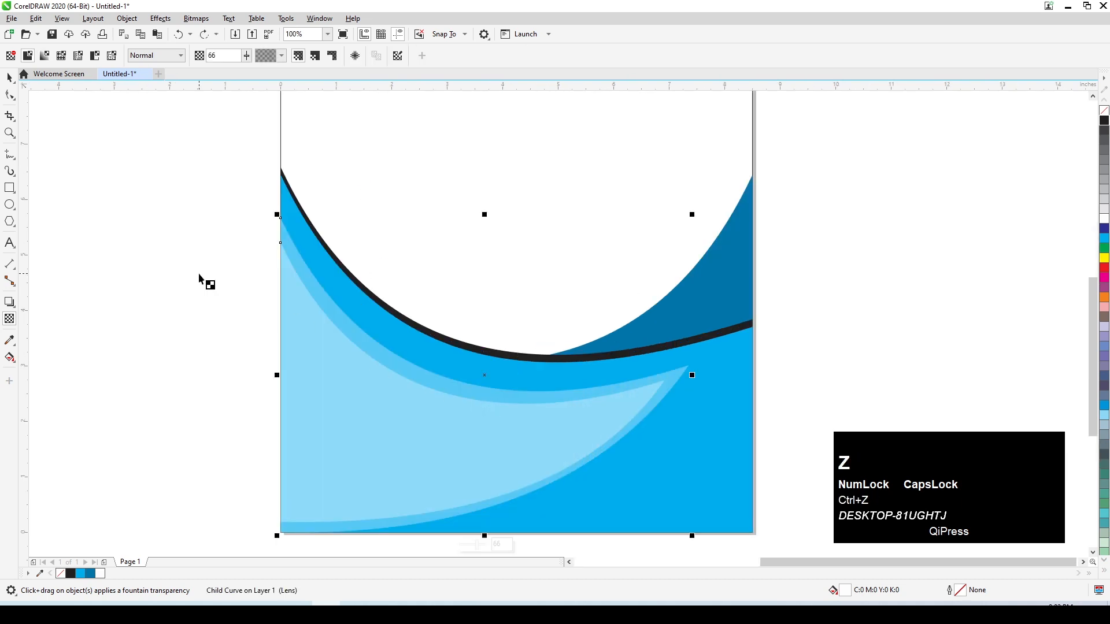
left_click(9, 78)
left_click(99, 180)
- Move the bodybuilder photo onto the upper part of the page and enlarge it proportionally to about 14.33 × 8.88 inches
scroll(314, 332, "down", 2)
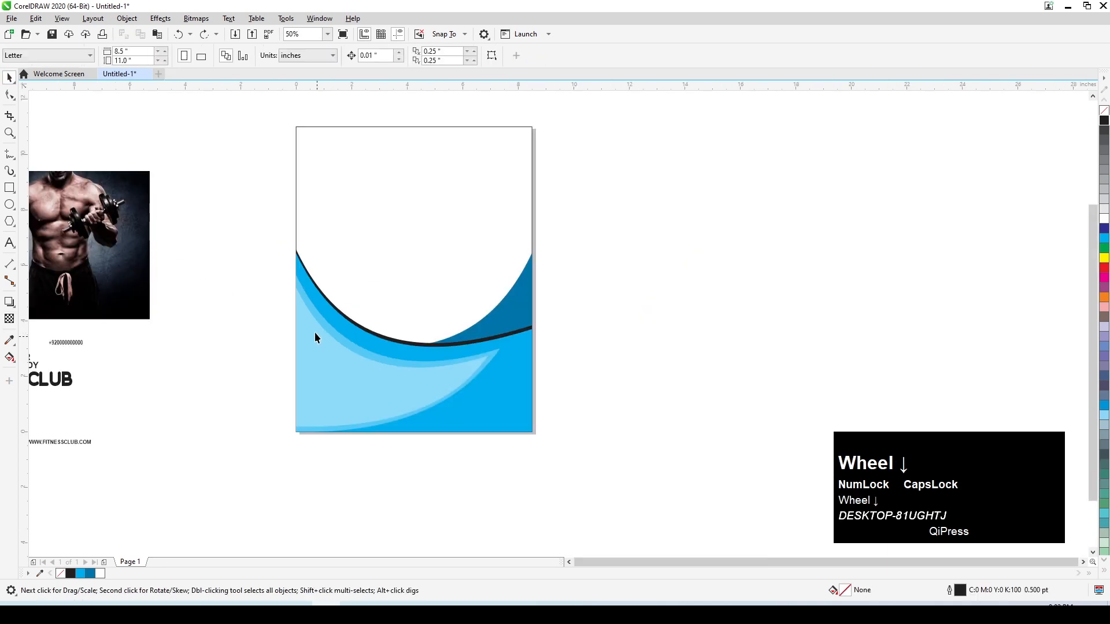
left_click(360, 133)
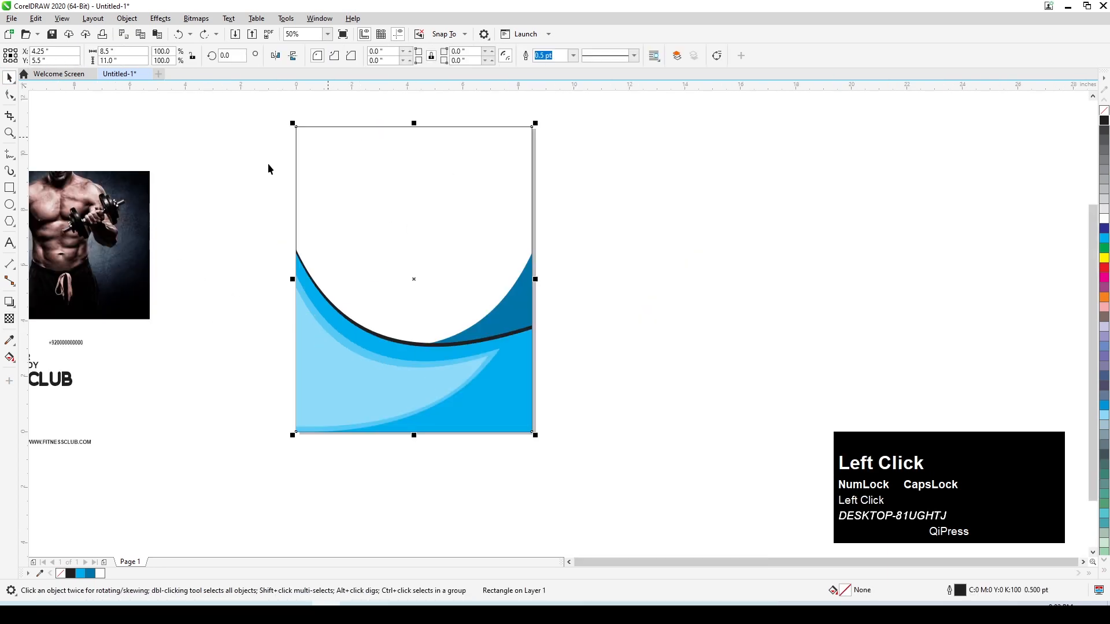
left_click_drag(117, 226, 443, 178)
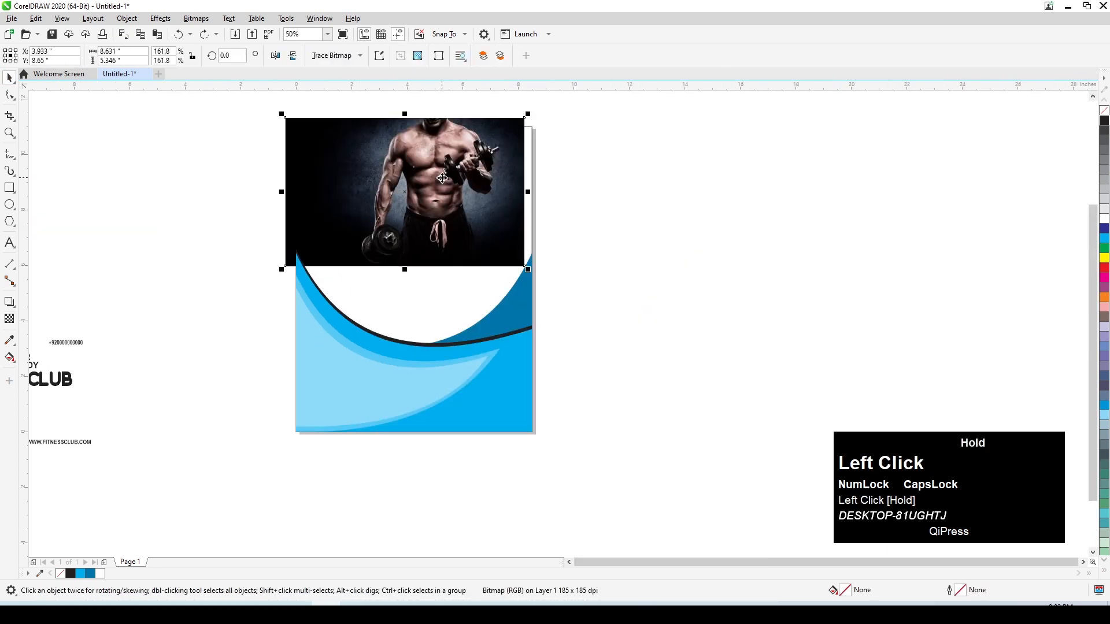
left_click_drag(529, 270, 687, 402)
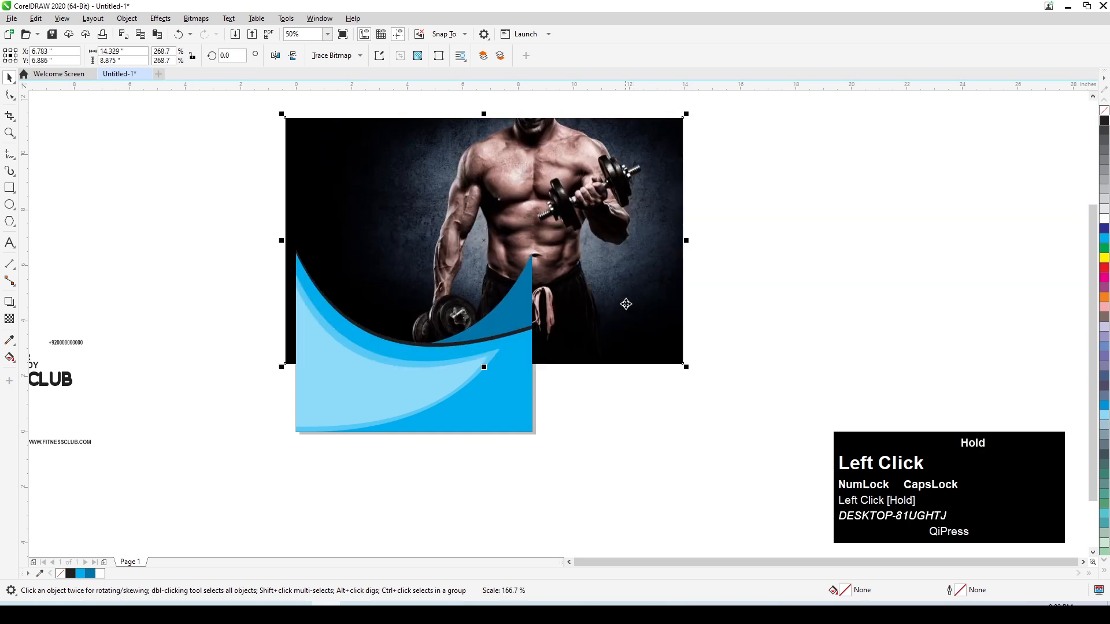
- Shift the photo left so the man's torso is framed by the page, and send the photo to the back
left_click_drag(624, 304, 558, 294)
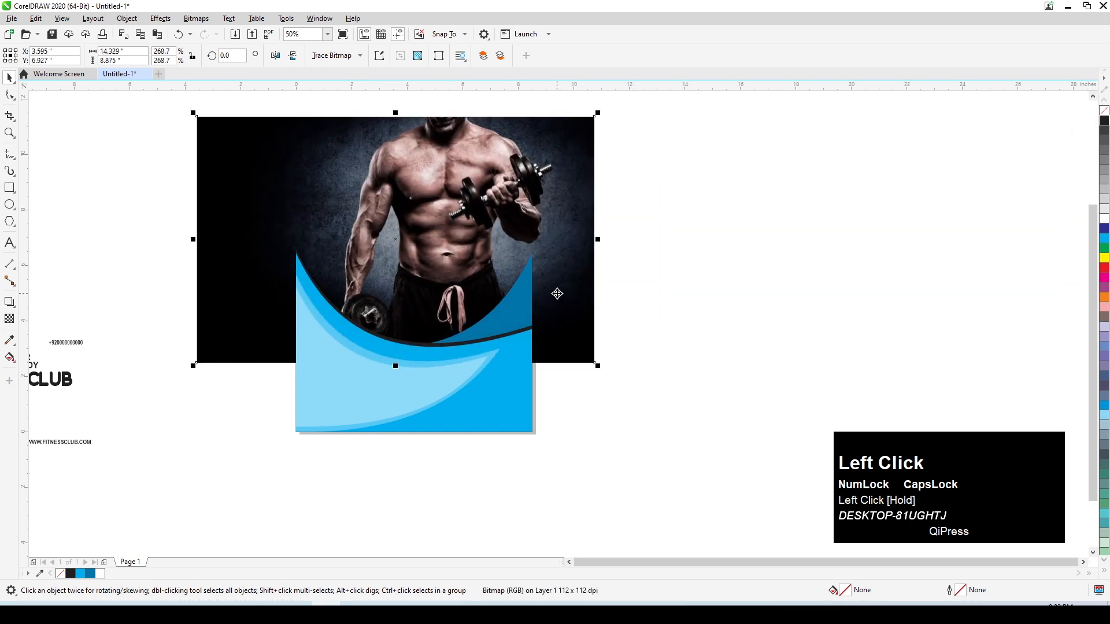
key("shift+Page_Down")
left_click_drag(583, 246, 560, 246)
- PowerClip the bodybuilder photo inside the page-size rectangle
key("F2")
left_click_drag(244, 99, 604, 315)
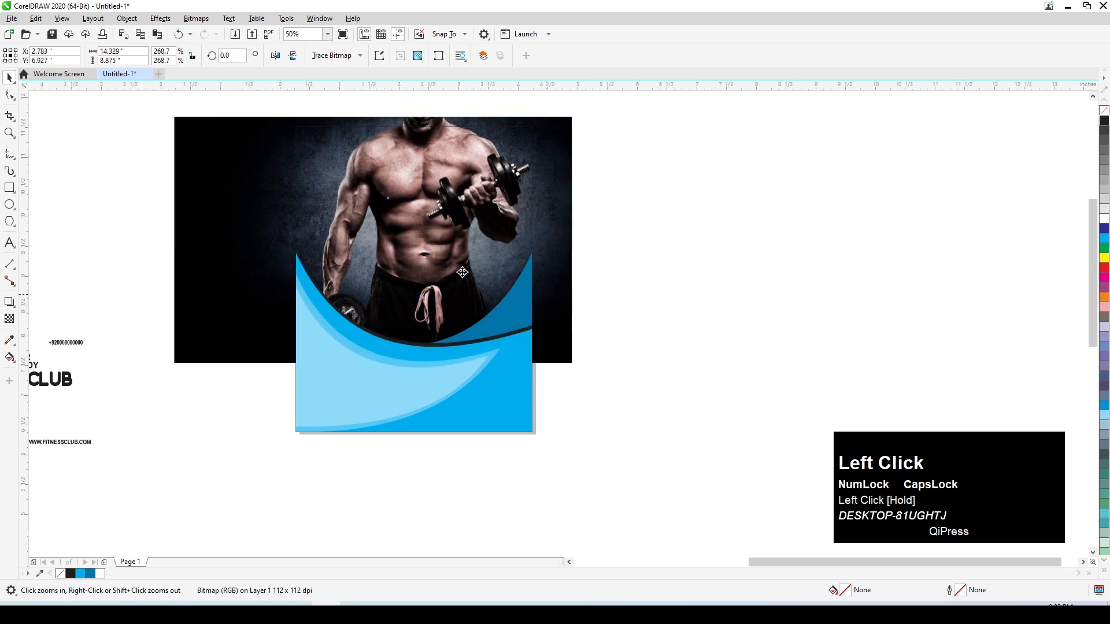
right_click(456, 245)
left_click(500, 407)
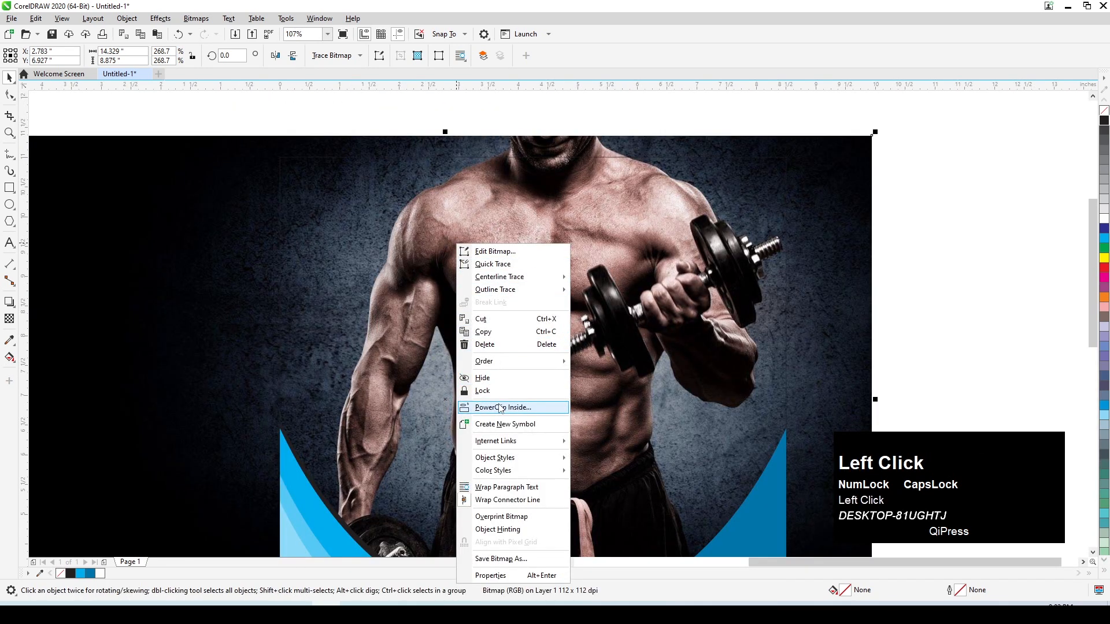
left_click(478, 158)
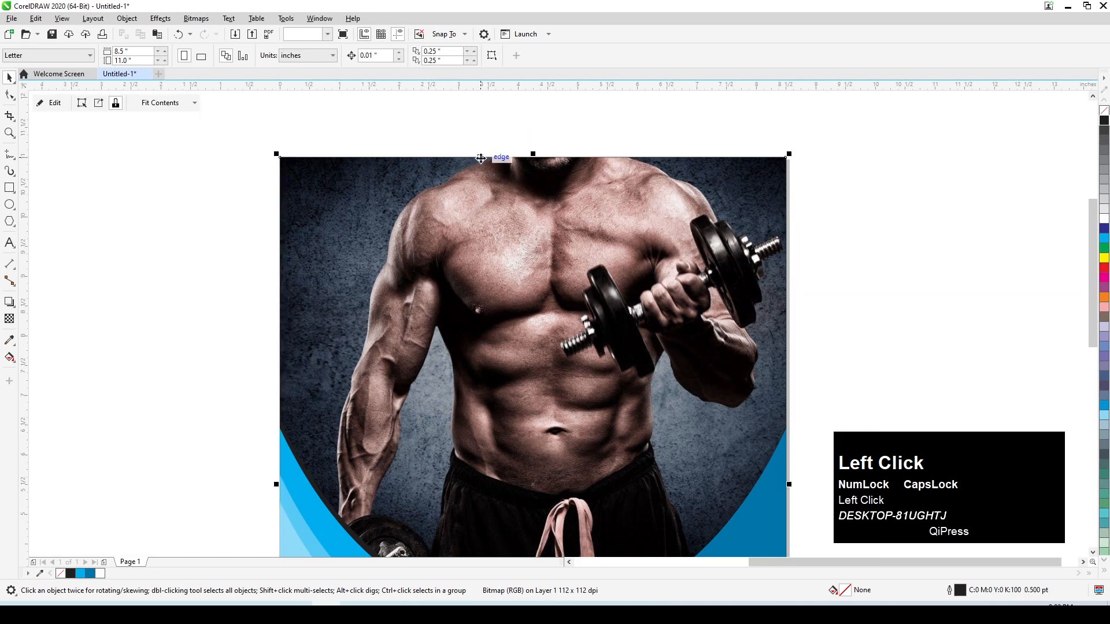
- Edit the PowerClip contents to nudge the photo slightly to the right, and finish editing
scroll(332, 223, "down", 2)
left_click(56, 104)
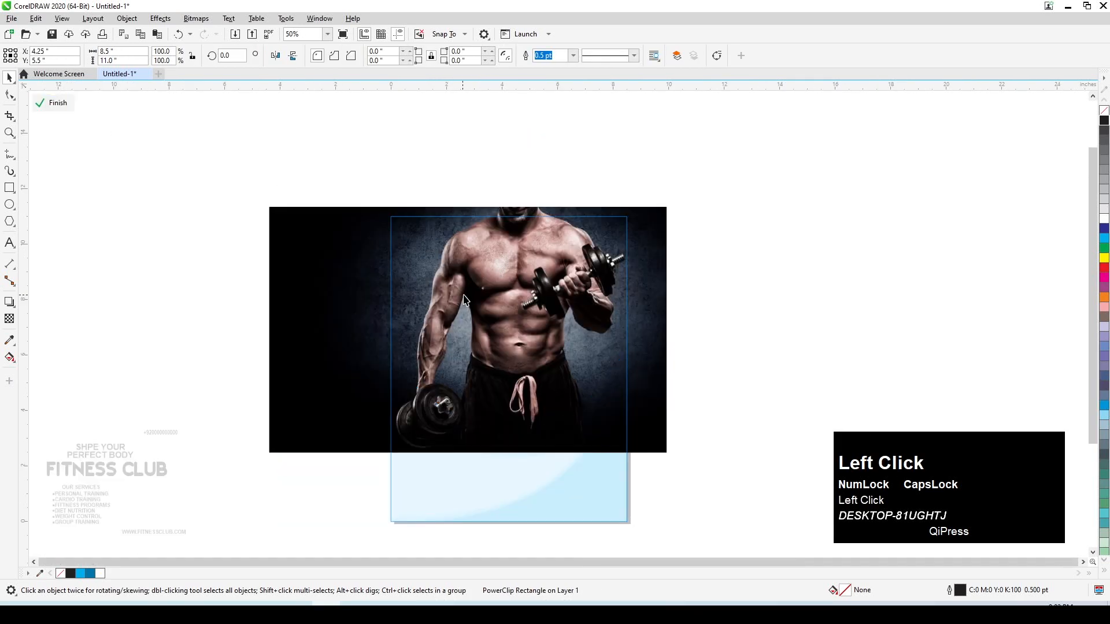
mouse_move(501, 287)
left_mouse_down()
mouse_move(479, 286)
mouse_move(494, 283)
left_mouse_up()
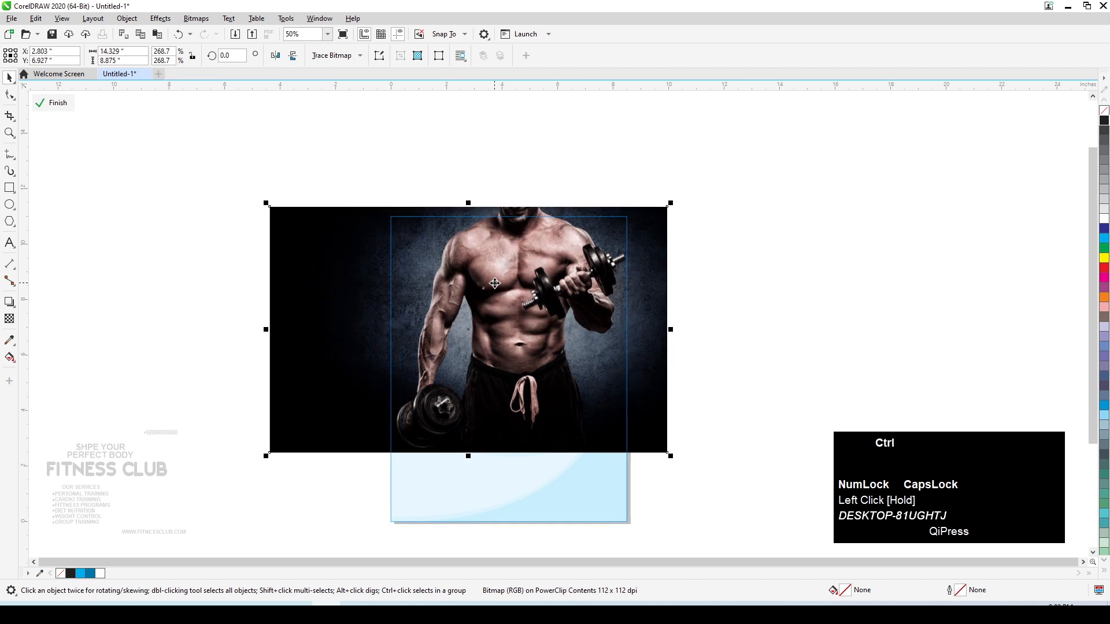
left_click(57, 104)
- Reopen the PowerClip contents and cover the whole photo with a cyan-filled rectangle of about 14.33 × 8.88 inches
left_click(53, 104)
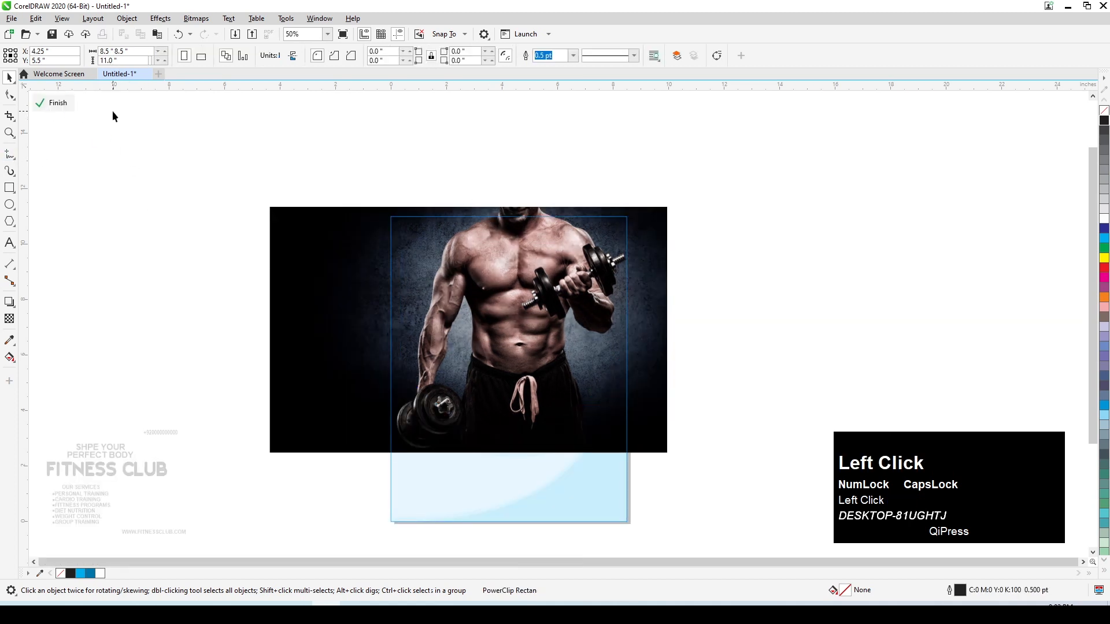
left_click(112, 116)
left_click_drag(270, 207, 667, 452)
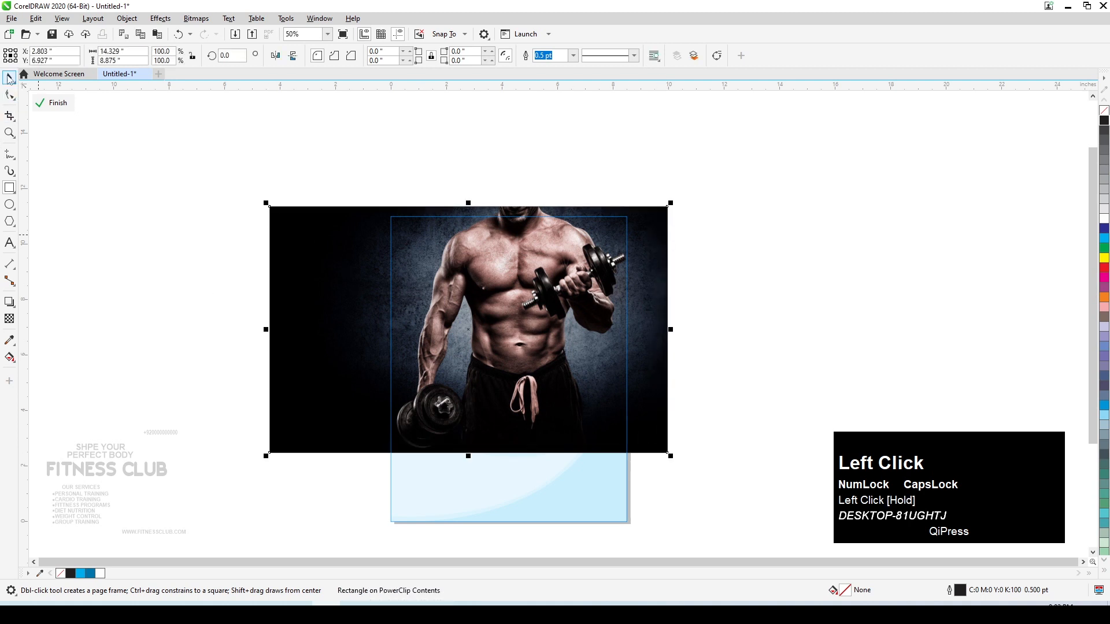
left_click(1104, 238)
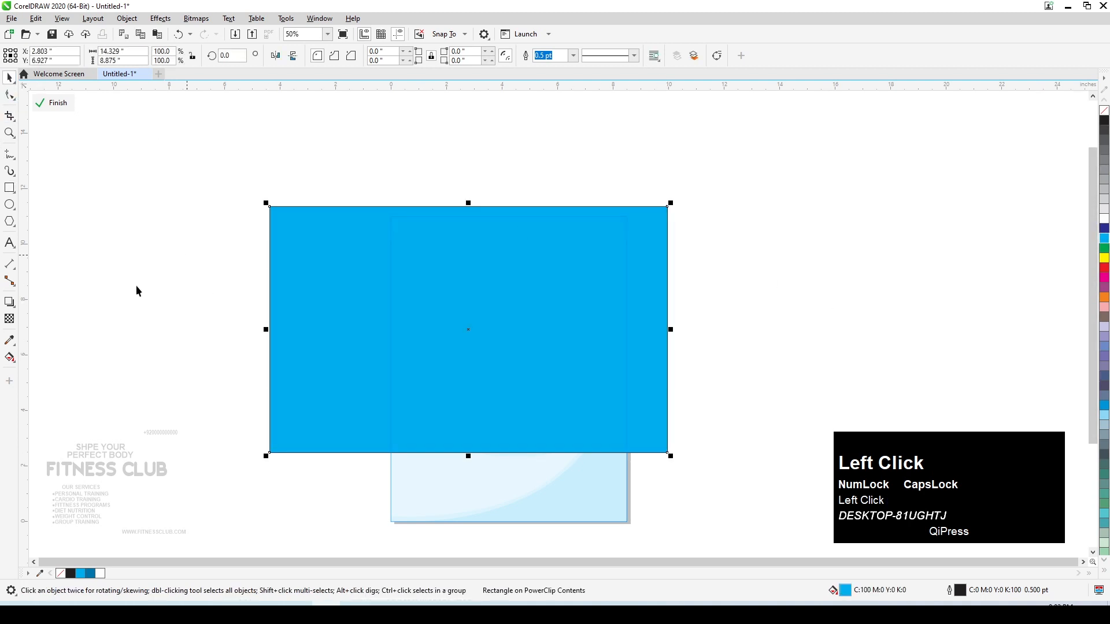
- Apply a uniform transparency of 74 to the cyan rectangle and finish editing the PowerClip
left_click(13, 318)
left_click_drag(445, 465, 466, 468)
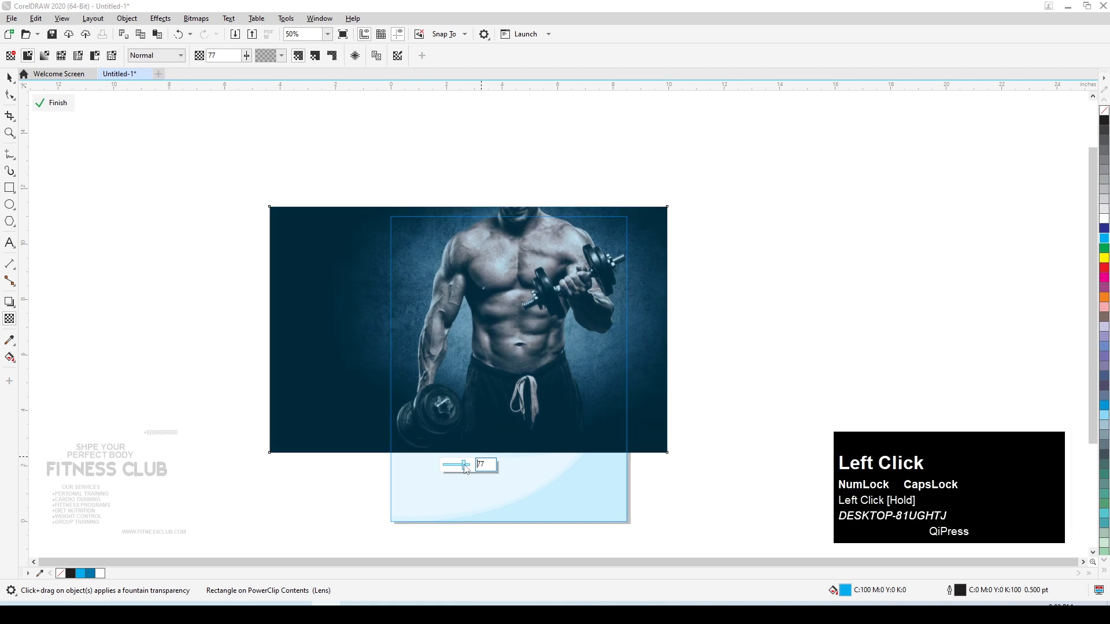
left_click(54, 103)
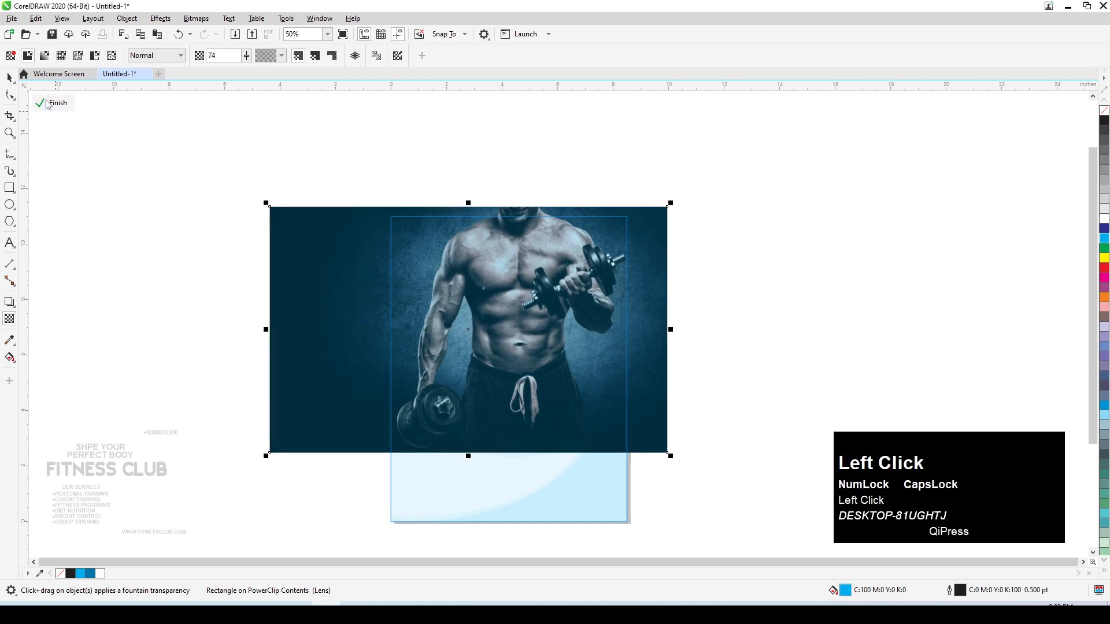
left_click(9, 78)
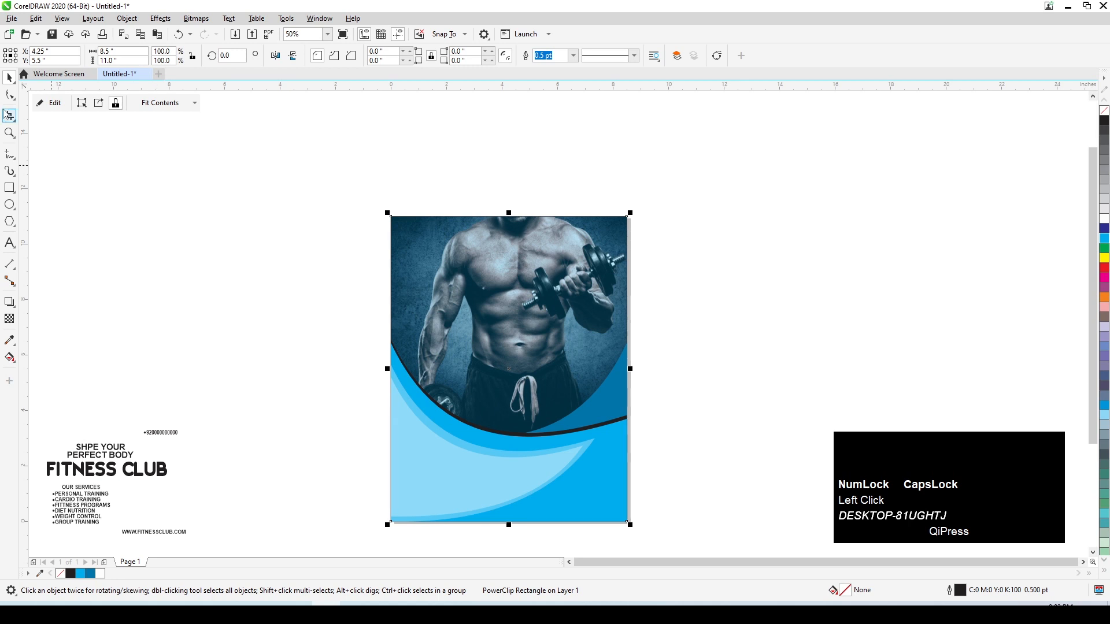
left_click(51, 115)
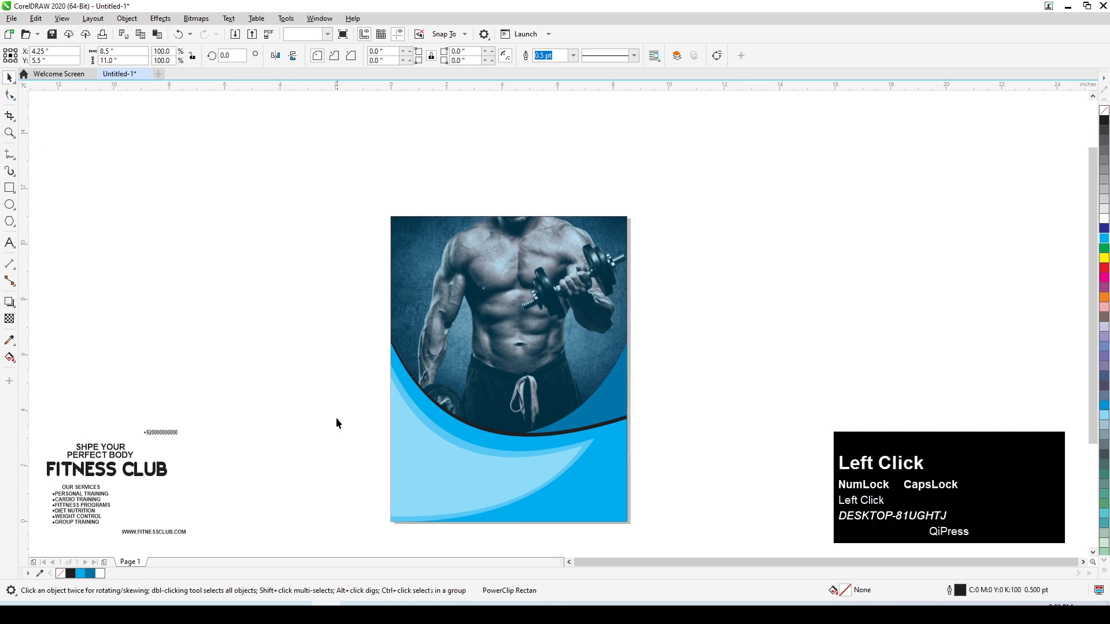
- Enlarge the pale leaf group slightly toward its upper-right corner, keeping its lower-left corner in place
left_click_drag(325, 362, 580, 530)
left_click(532, 465)
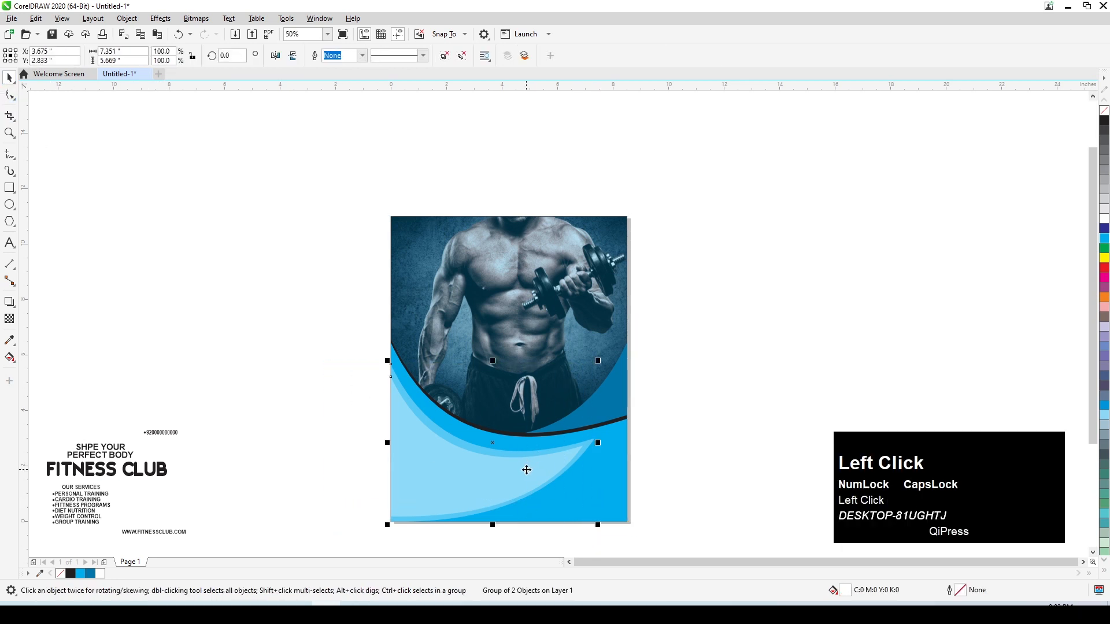
left_click_drag(597, 361, 604, 356)
left_click(675, 320)
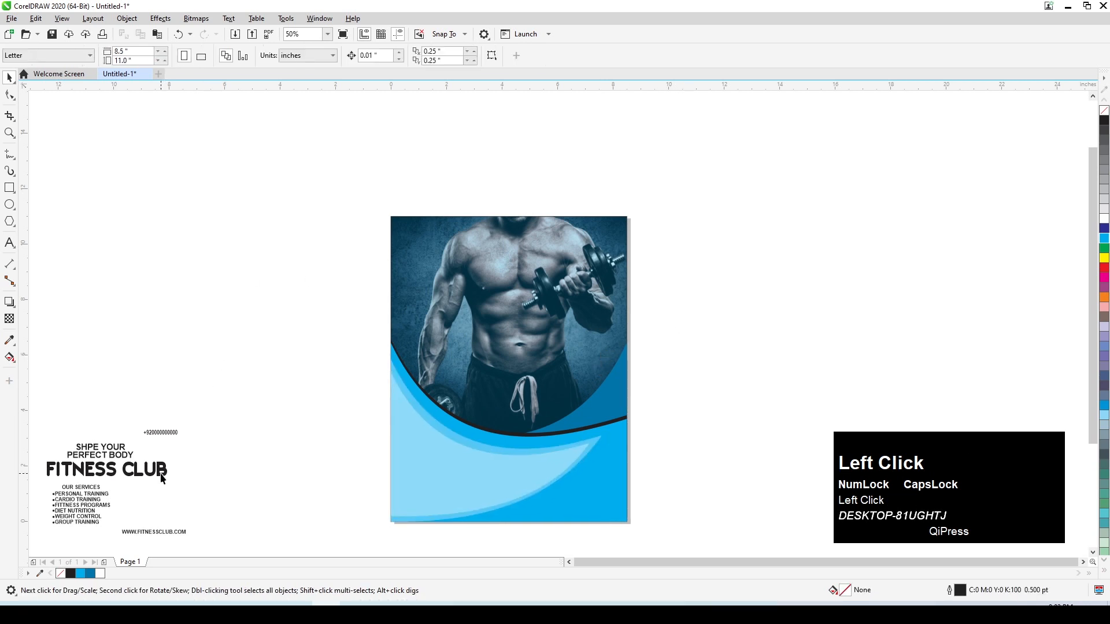
- Move the FITNESS CLUB title onto the man's chest in the photo and set its font to 20th Century Font
left_click_drag(162, 478, 553, 284)
left_click(405, 55)
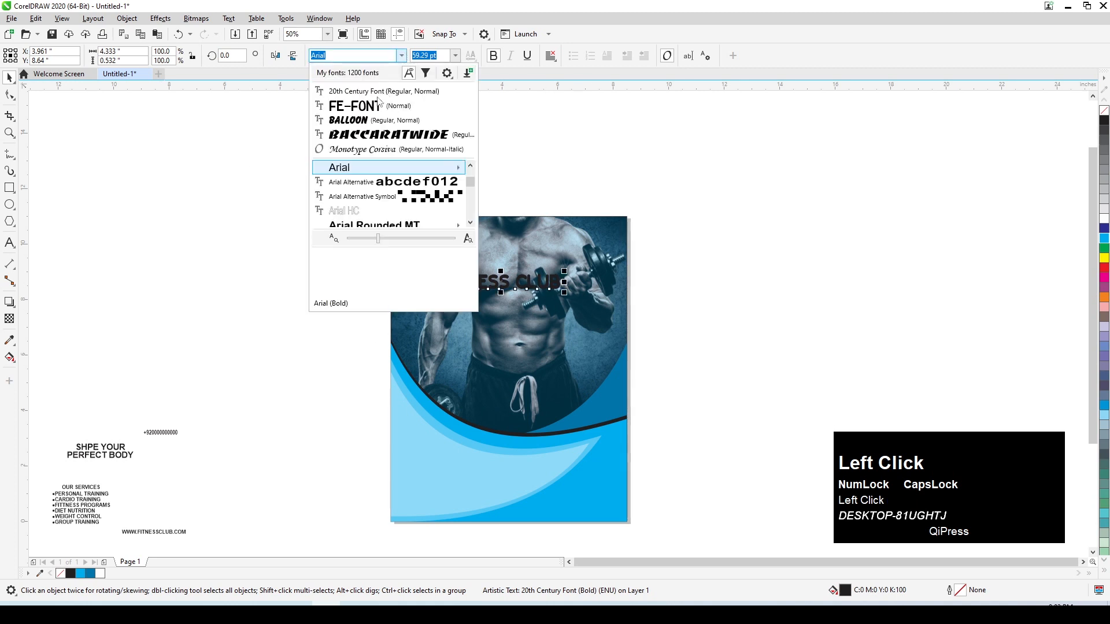
left_click(349, 91)
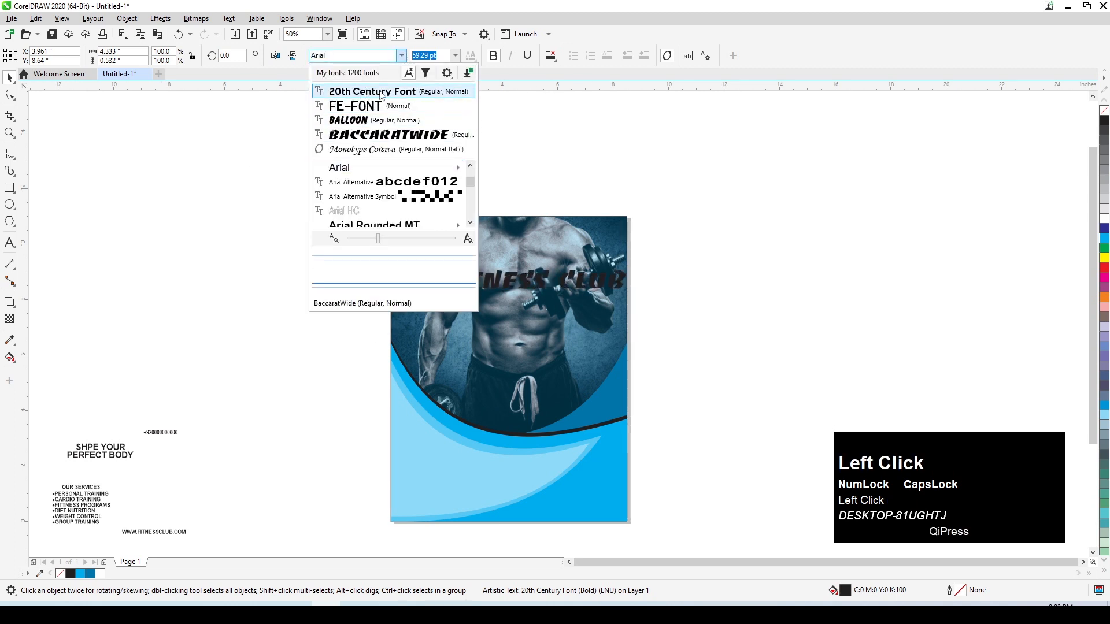
- Enlarge the FITNESS CLUB title to about 88 pt and center it horizontally on the page
scroll(520, 286, "up", 1)
left_click_drag(520, 286, 496, 285)
left_click(495, 56)
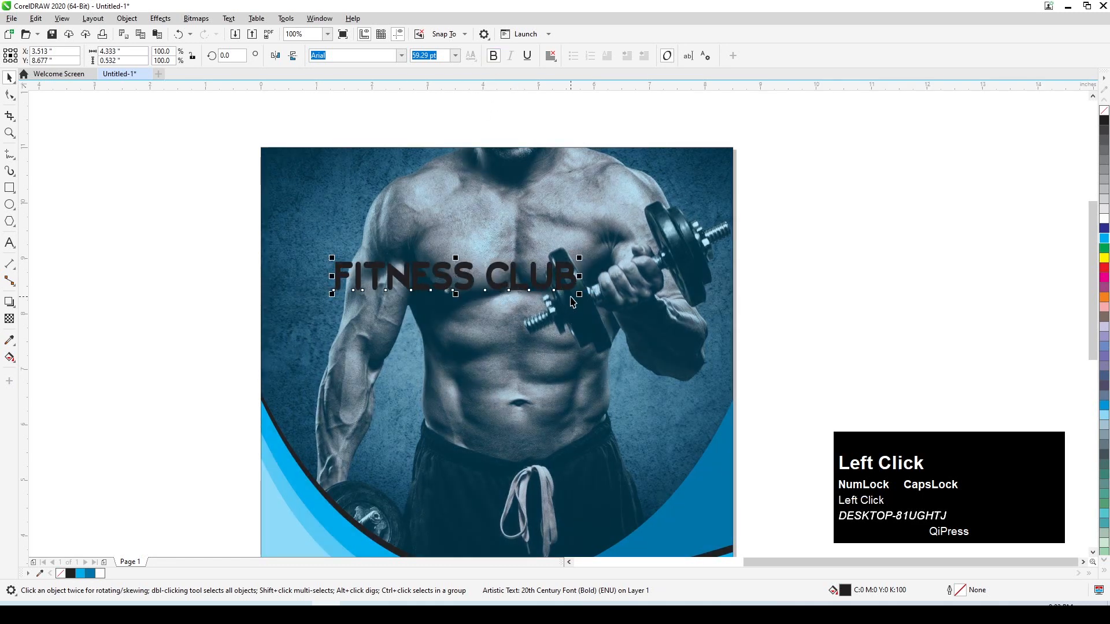
left_click_drag(580, 295, 686, 371)
left_click_drag(819, 223, 159, 365)
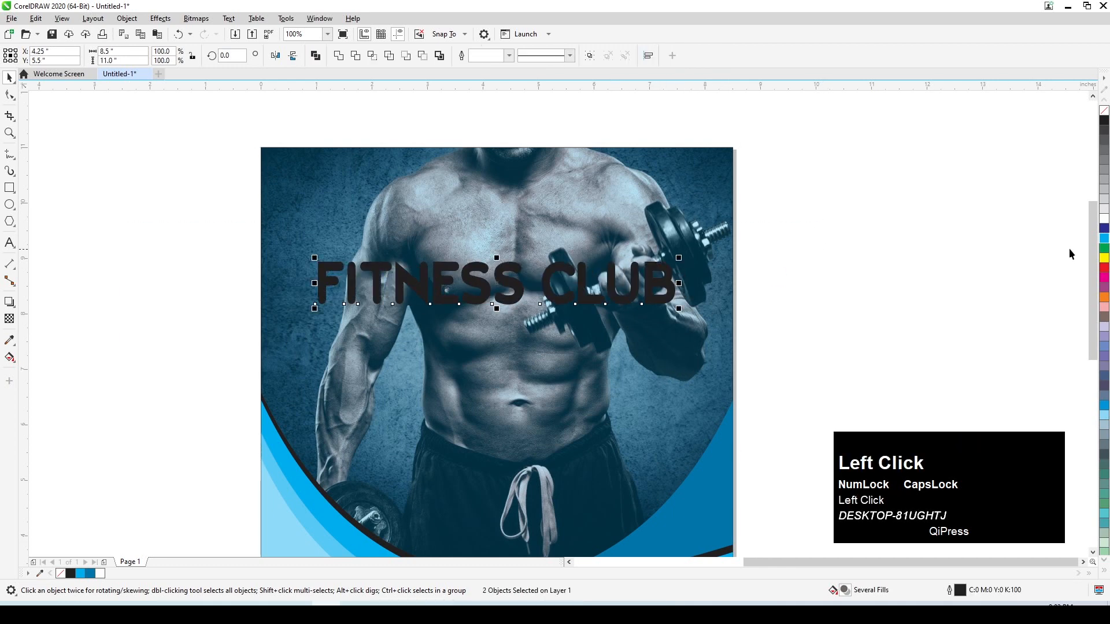
- Fill the FITNESS CLUB title with white and shift it slightly upward on the chest
left_click(1104, 229)
left_click_drag(484, 287, 485, 276)
scroll(462, 286, "down", 2)
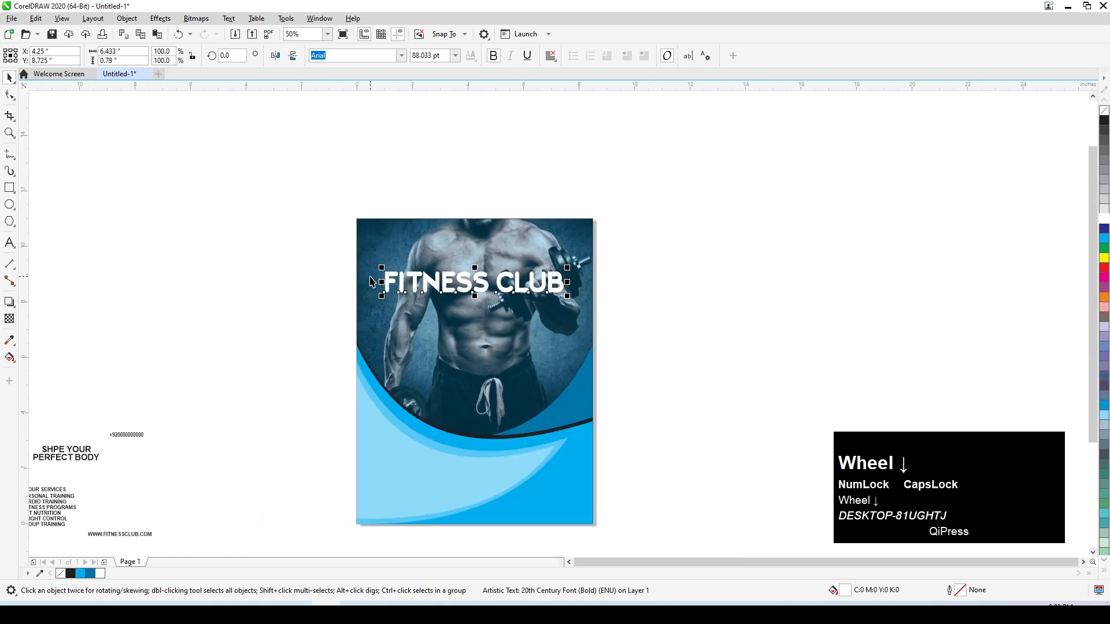
- Place the SHPE YOUR PERFECT BODY tagline above the FITNESS CLUB title and center it horizontally with the title
left_click(106, 441)
left_click_drag(102, 439, 63, 464)
left_click_drag(109, 458, 515, 269)
scroll(522, 206, "up", 2)
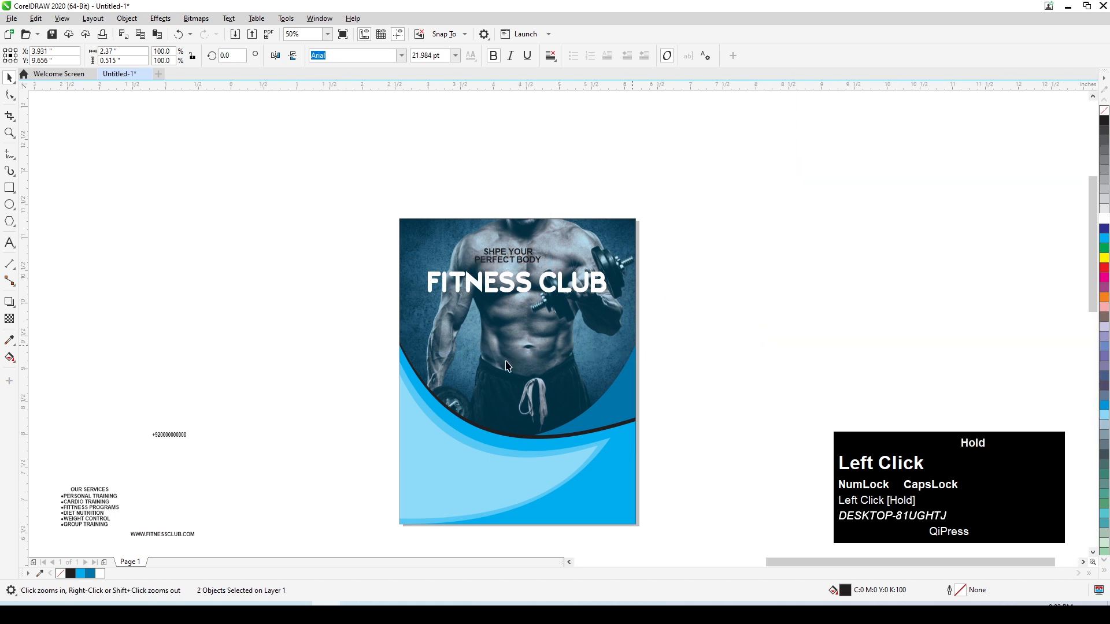
left_click(482, 270, "shift")
key("c")
- Enlarge the tagline from its center to about 29 pt, keeping it just above the title
left_click_drag(139, 253, 593, 356)
left_click(613, 314, "shift")
left_click_drag(861, 260, 370, 378)
left_click_drag(590, 346, 616, 357)
left_click_drag(615, 359, 616, 358)
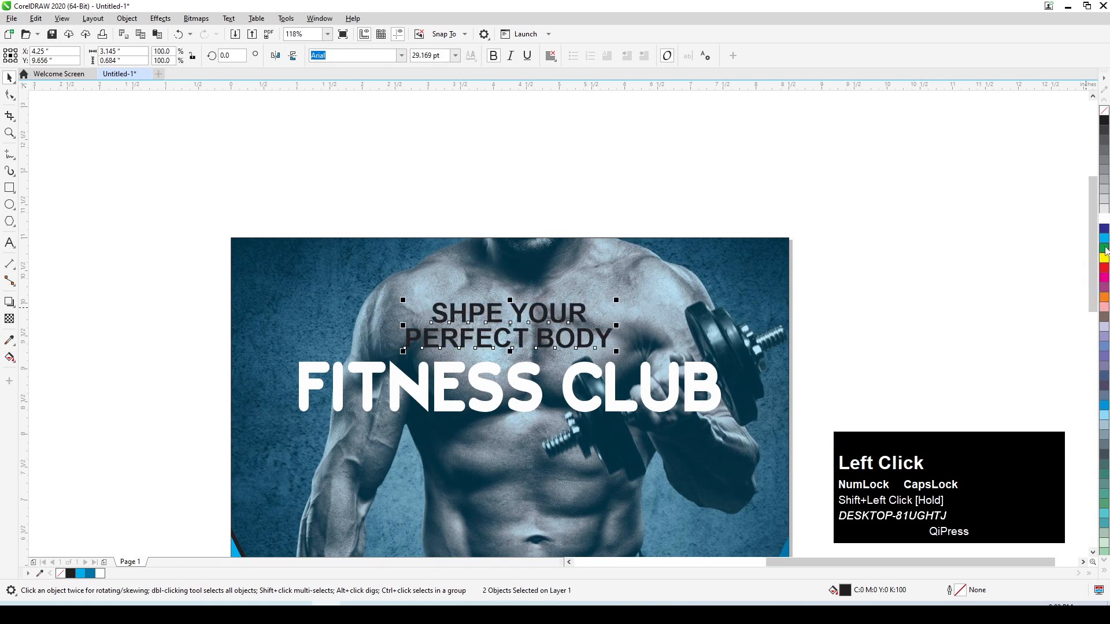
- Fill the tagline with cyan and give it a white 3 pt outline
left_click(1105, 238)
right_click(1105, 218)
key("F12")
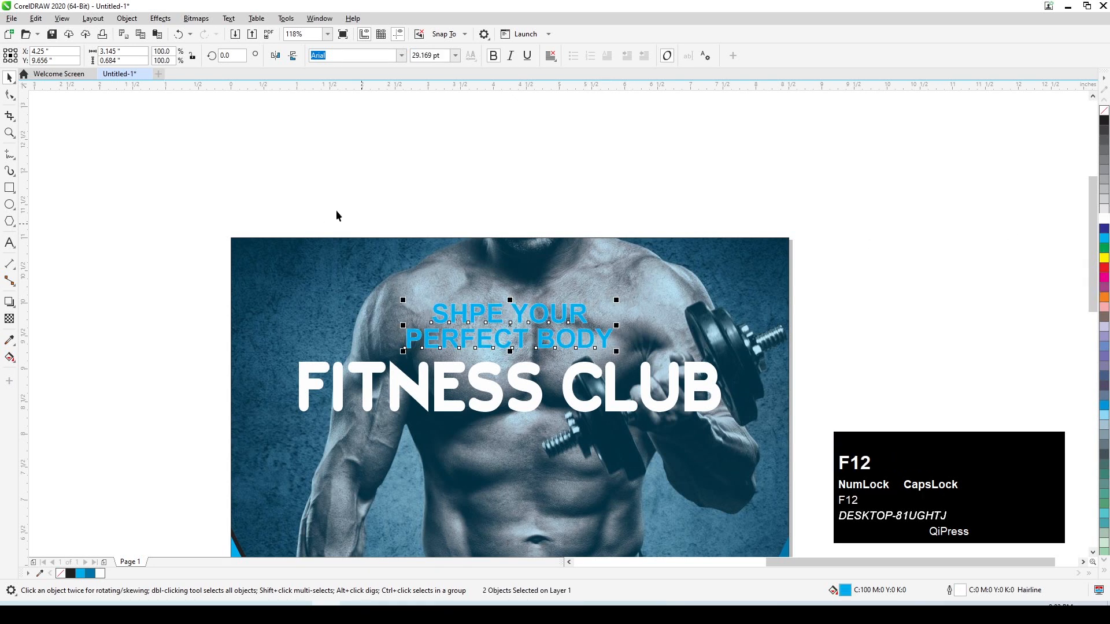
left_click(483, 262)
left_click(466, 341)
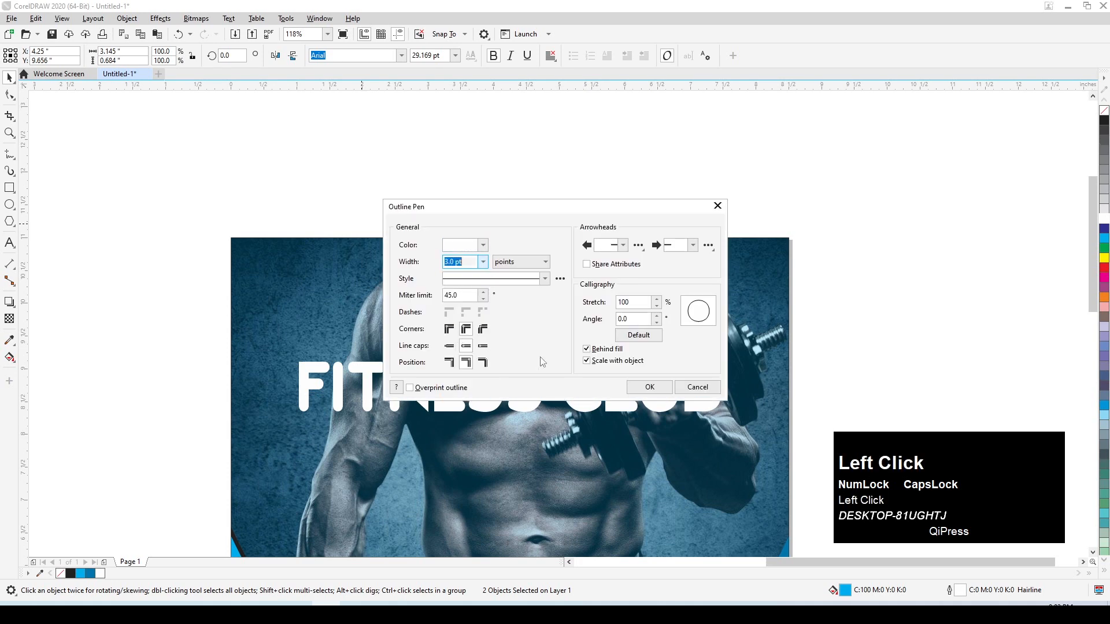
key("Return")
- Move the phone number text into the upper-right corner of the flyer photo
scroll(260, 255, "down", 5)
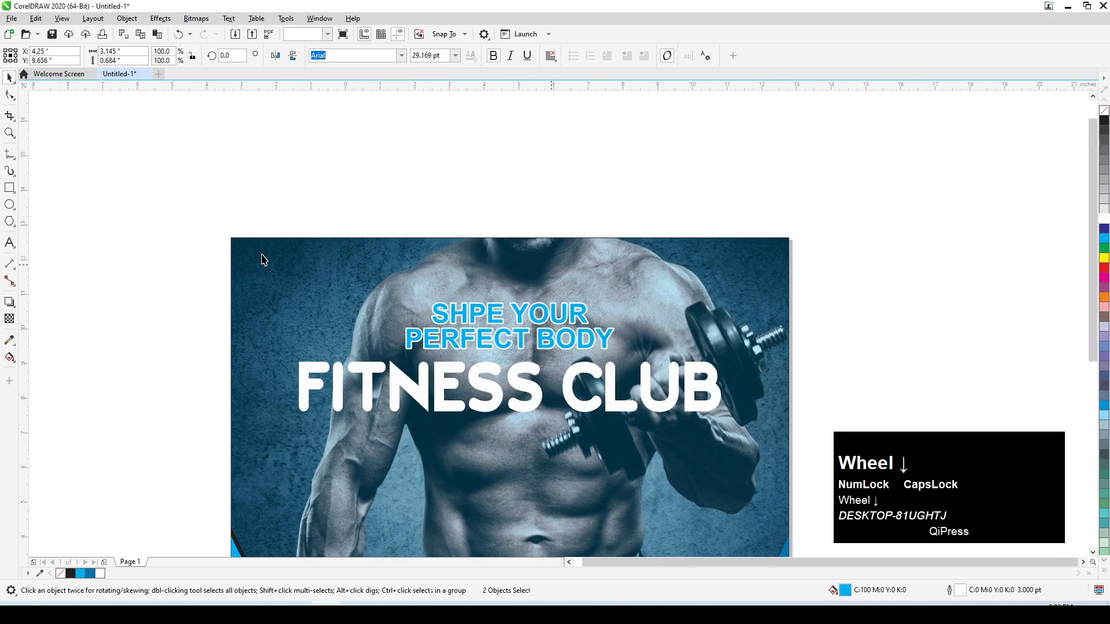
key("F2")
left_click_drag(576, 298, 567, 302)
left_click_drag(114, 547, 112, 544)
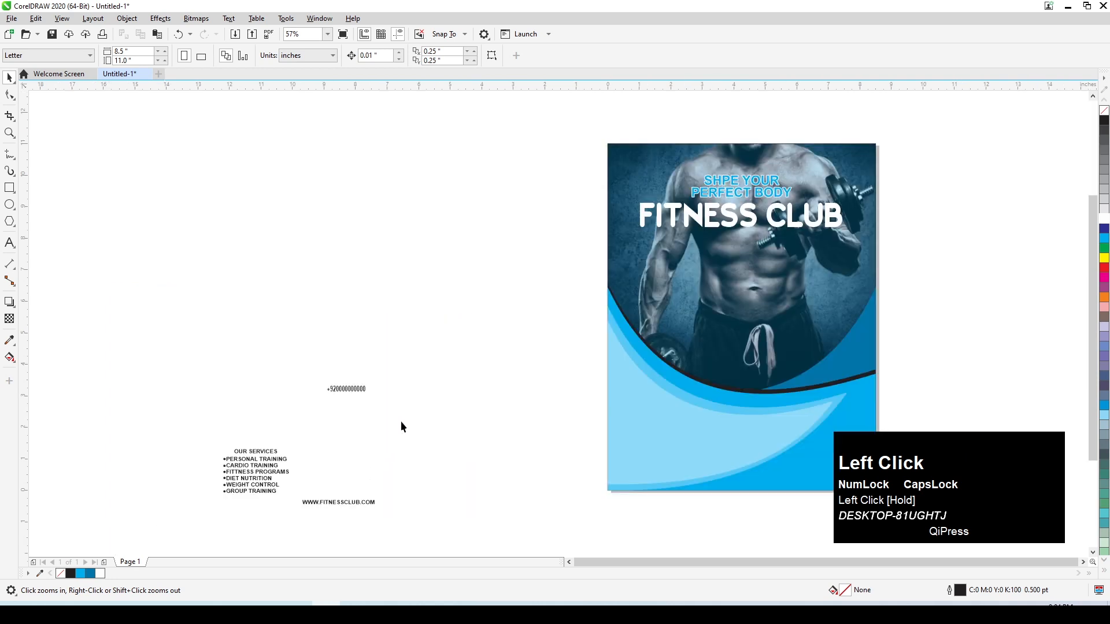
left_click_drag(450, 417, 451, 417)
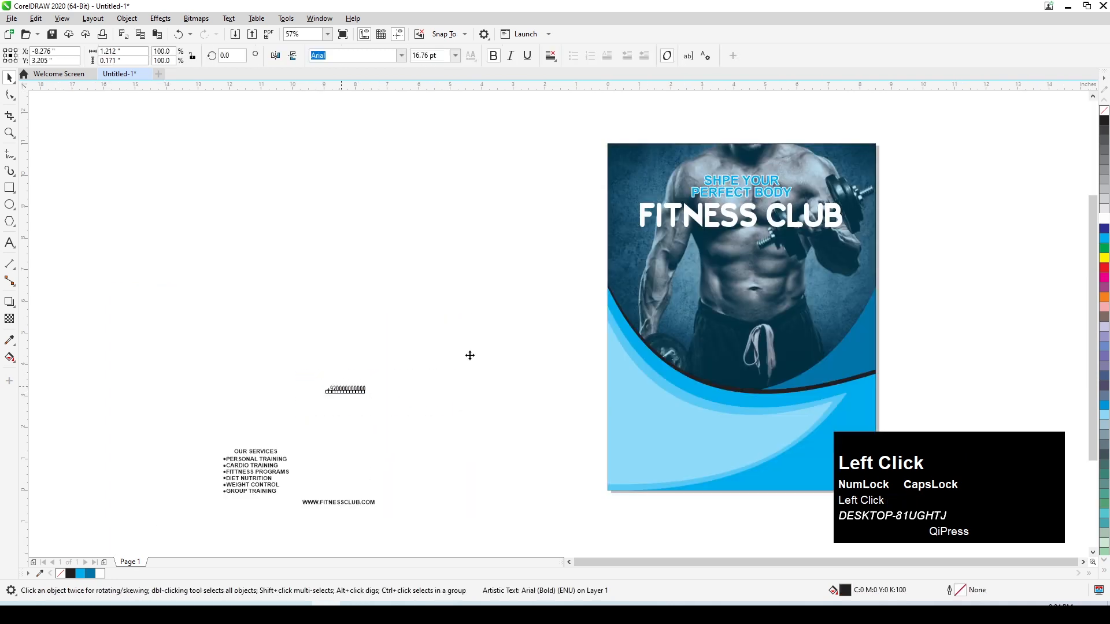
left_click_drag(347, 389, 845, 152)
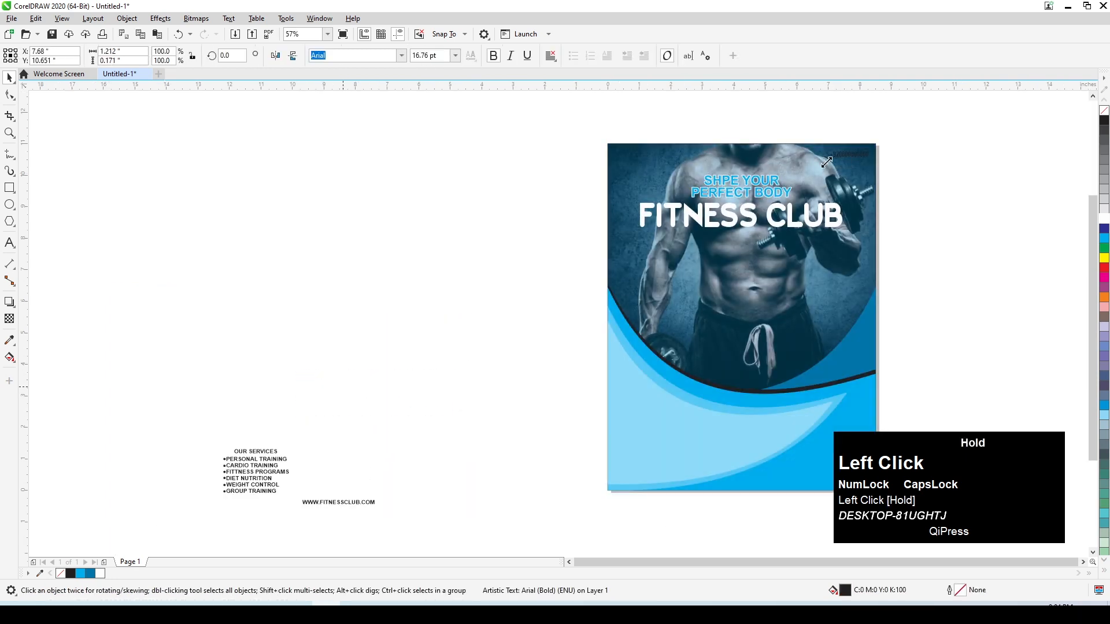
- Fill the phone number with white and shift it closer to the page's upper-right corner
key("F2")
left_click_drag(780, 132, 895, 206)
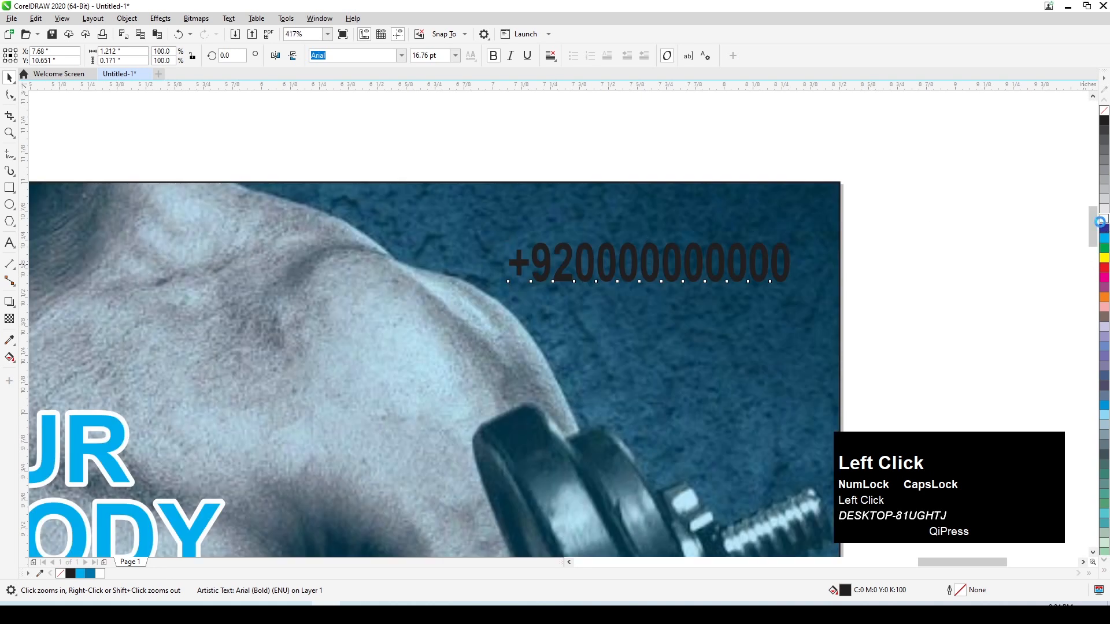
left_click(1100, 221)
left_click_drag(675, 261, 706, 227)
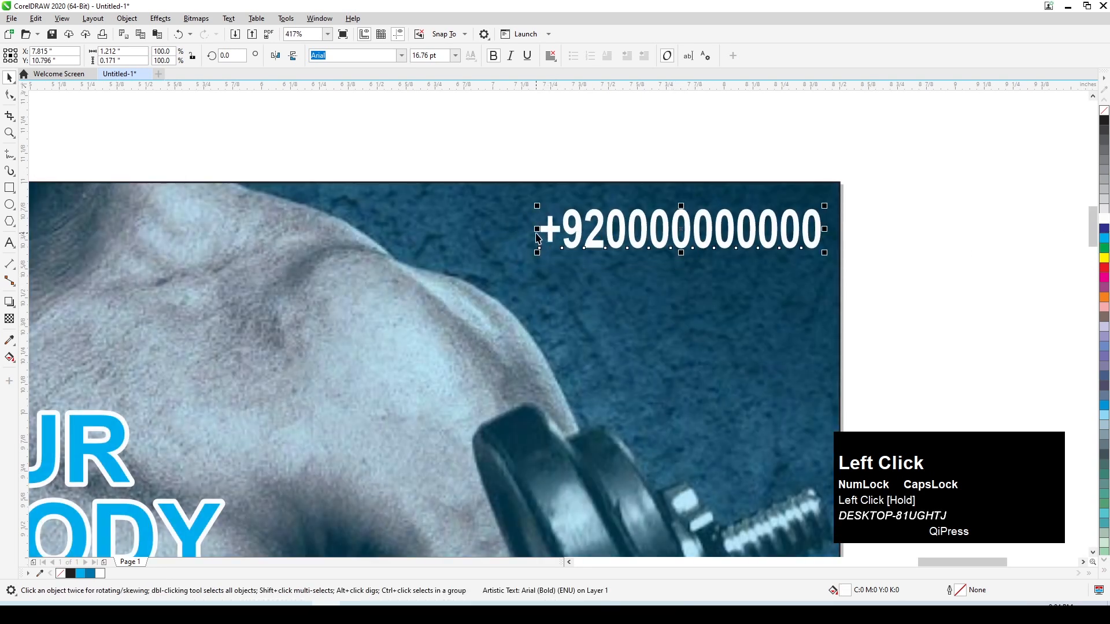
- Stretch the phone number to about 1.66 in wide and move it slightly away from the page's right edge
left_click_drag(537, 229, 434, 229)
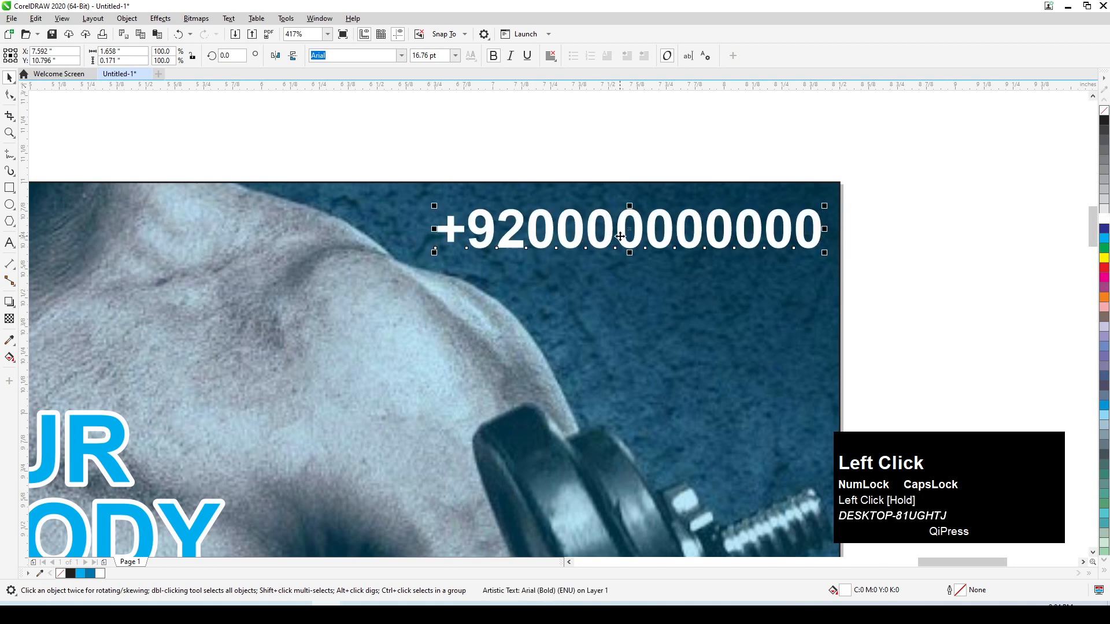
left_click_drag(621, 237, 607, 239)
scroll(607, 237, "down", 2)
left_click(727, 216)
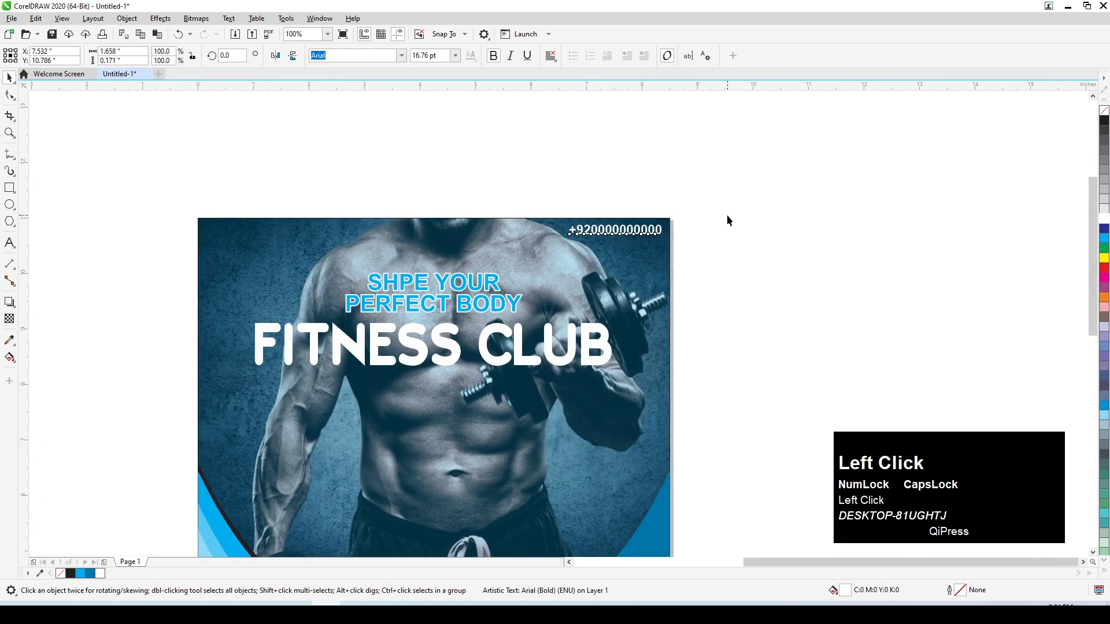
- Move the OUR SERVICES heading and its bulleted list onto the pale leaf at the flyer's lower left
scroll(727, 220, "down", 3)
key("F2")
left_click_drag(704, 478, 332, 242)
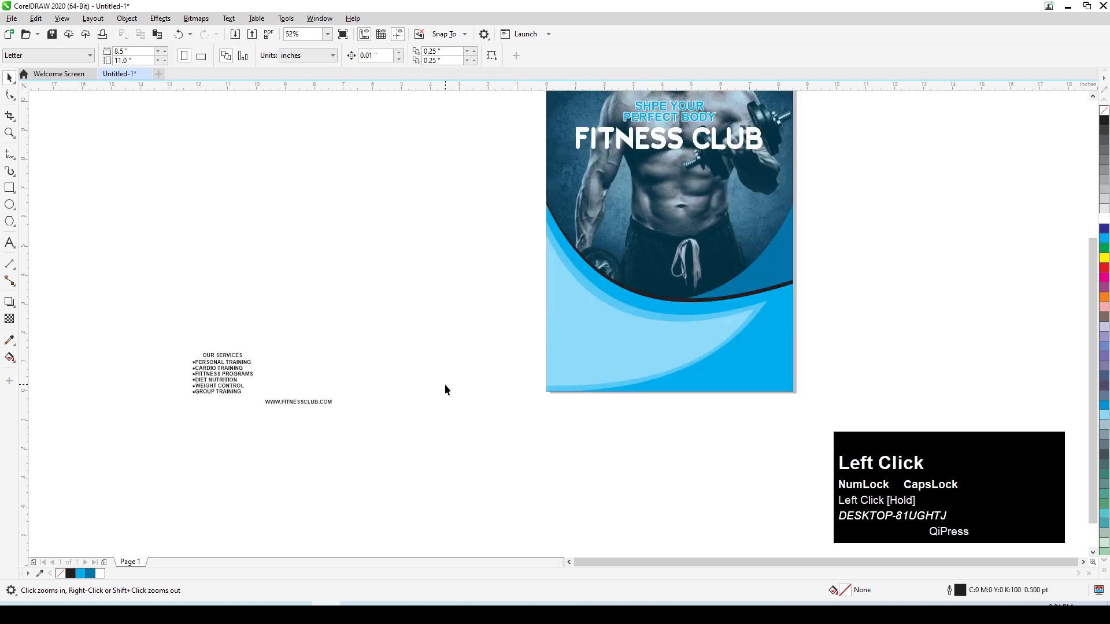
left_click_drag(195, 382, 586, 337)
key("F2")
left_click_drag(456, 231, 891, 432)
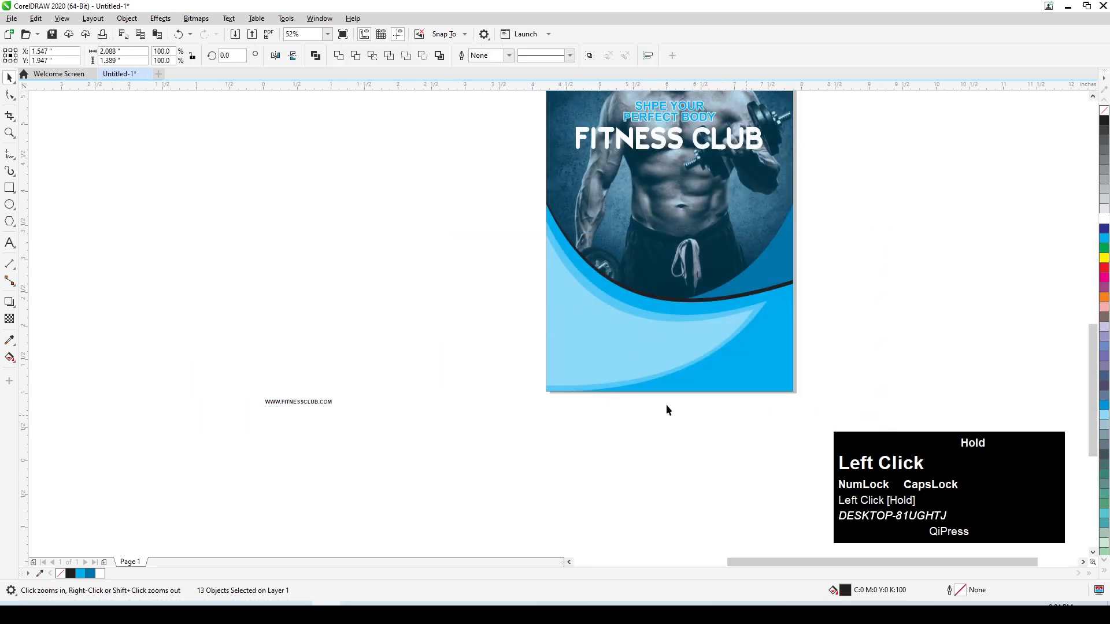
- Enlarge the services block to about 3.28 × 2.18 in and bring it in front of the pale leaf
left_click_drag(443, 382, 521, 434)
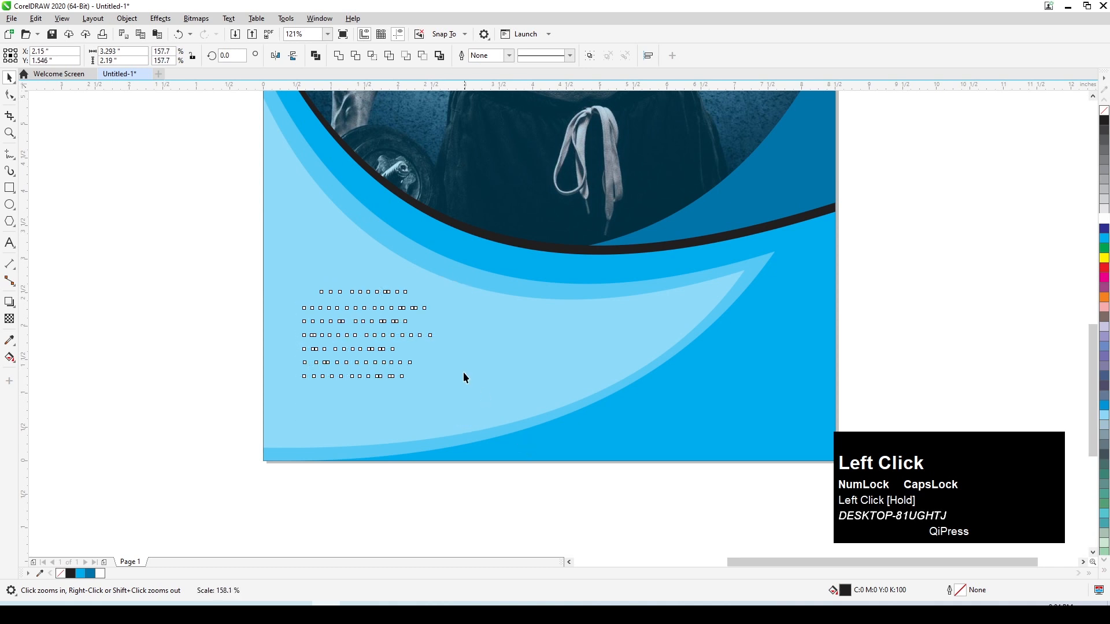
left_click_drag(448, 369, 437, 358)
key("ctrl+z")
left_click_drag(248, 267, 535, 449)
left_click_drag(400, 362, 401, 353)
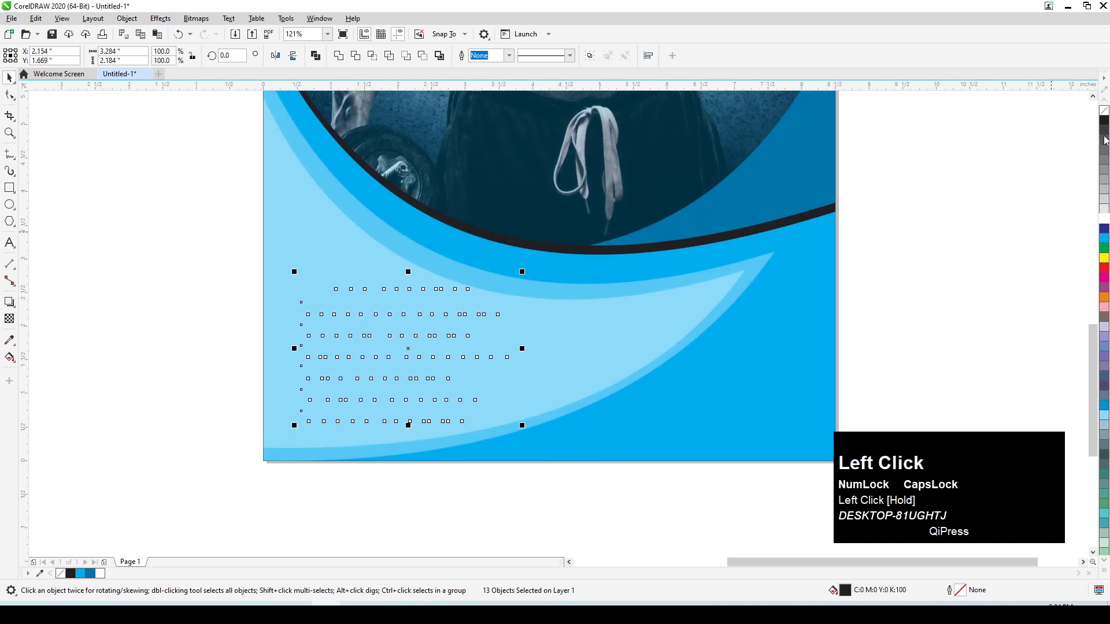
key("shift+Page_Up")
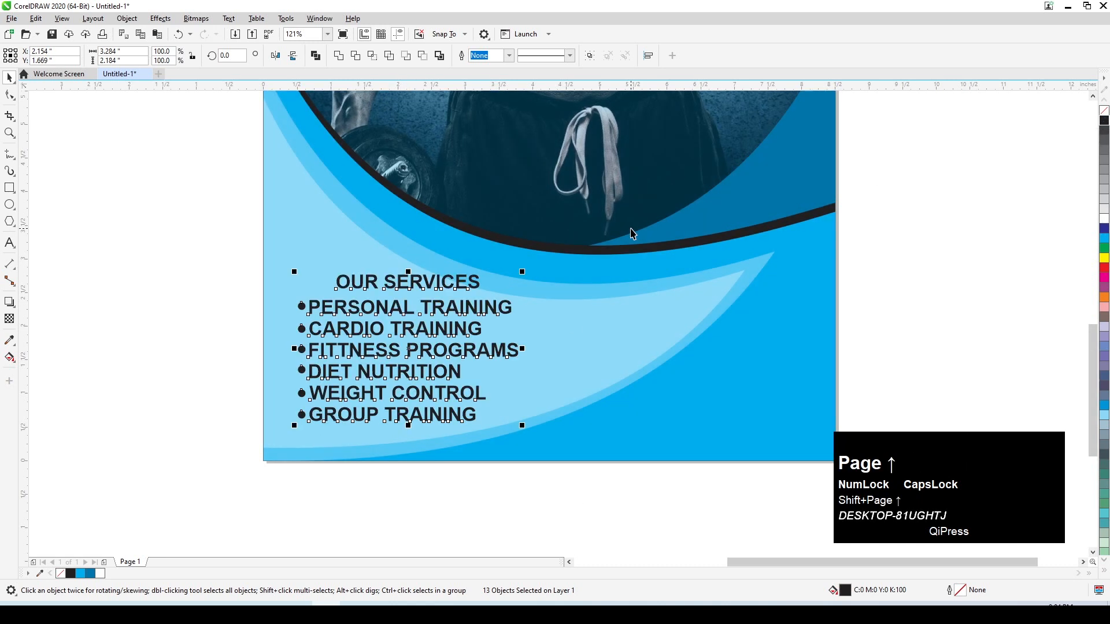
- Fill the six service bullets with yellow and shrink the repositioned services block to about 2.96 × 1.97 in
left_click_drag(152, 237, 309, 421)
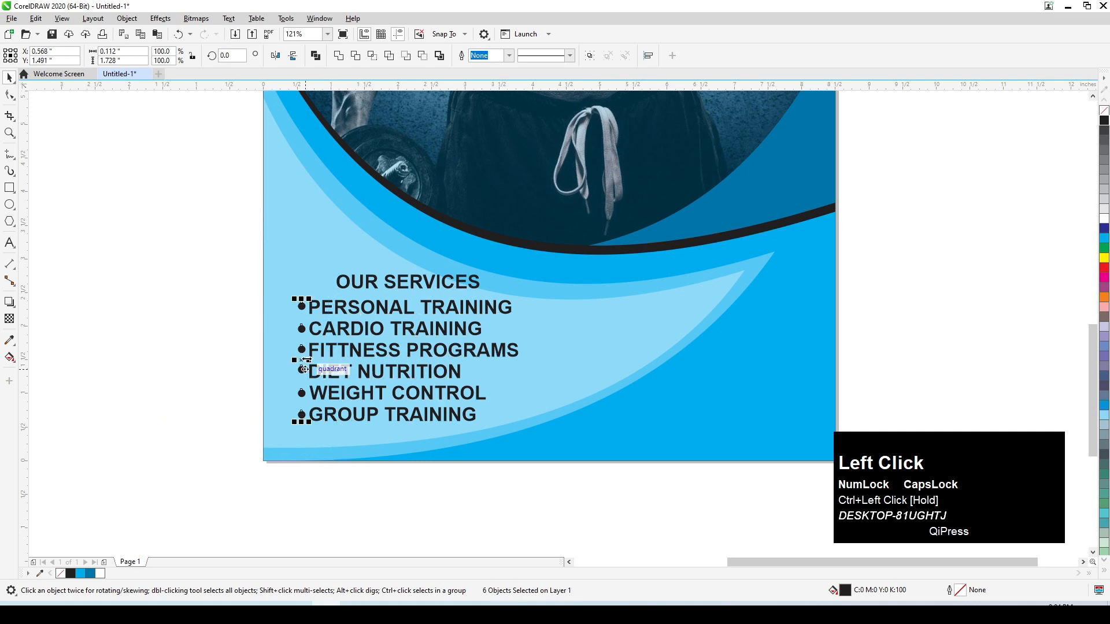
left_click(1104, 258)
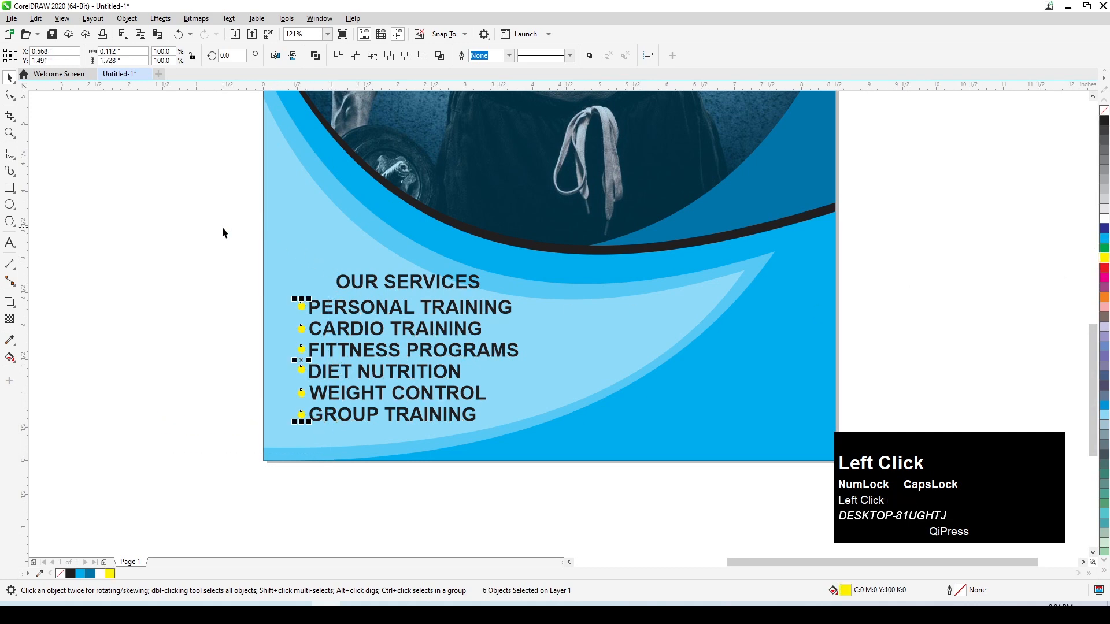
left_click_drag(473, 402, 495, 405)
left_click_drag(449, 358, 433, 357)
left_click_drag(505, 269, 481, 279)
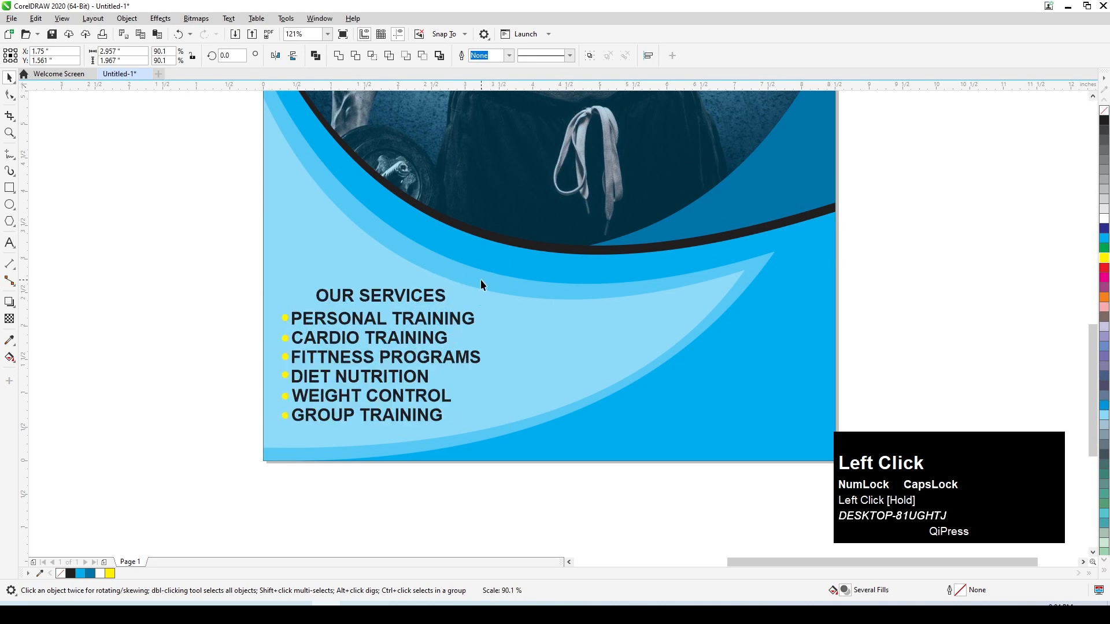
left_click(119, 280)
scroll(383, 355, "down", 2)
scroll(382, 350, "down", 1)
key("F2")
left_click_drag(334, 155, 513, 435)
left_click(174, 471)
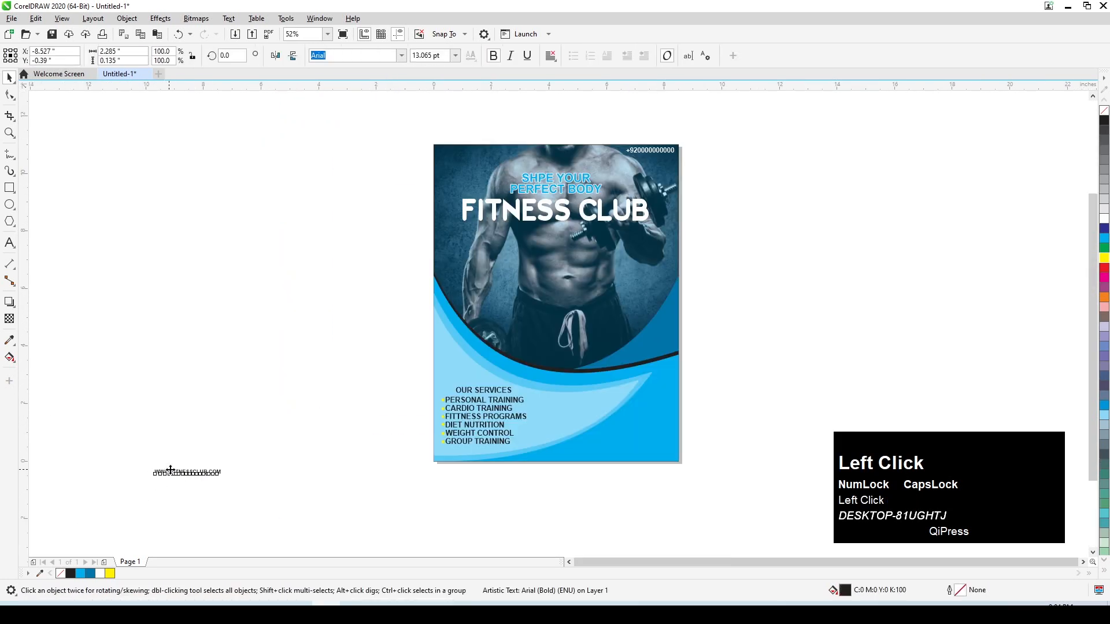
left_click_drag(170, 469, 617, 449)
key("F2")
left_click_drag(302, 206, 802, 501)
key("shift+Page_Up")
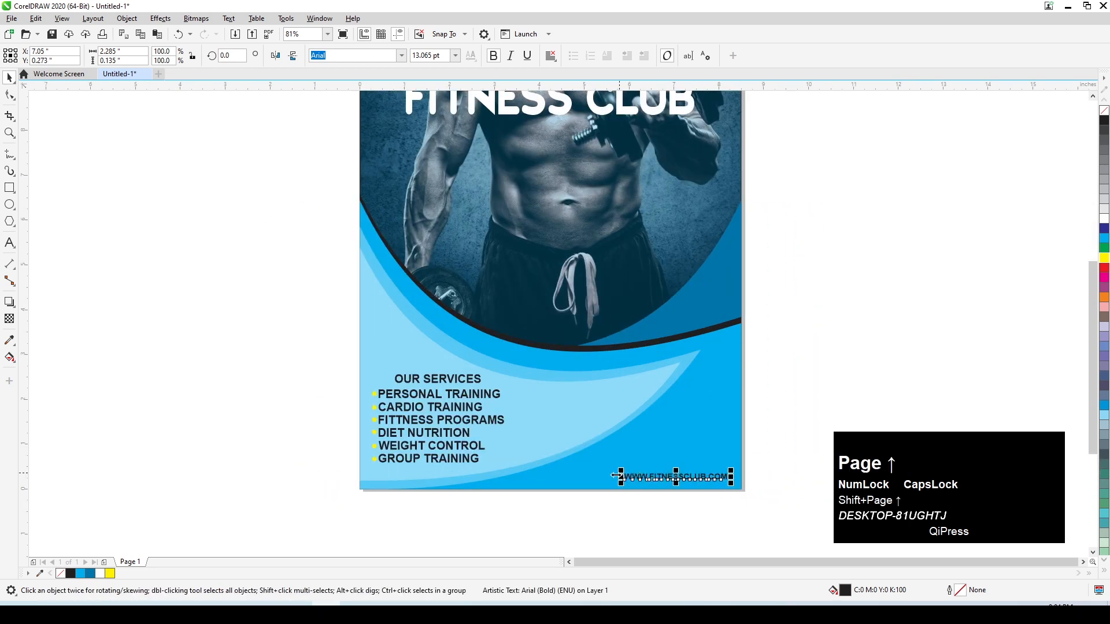
- Enlarge the website text to about 20.8 pt and fill it with white
left_click_drag(620, 467, 559, 444)
left_click(1104, 228)
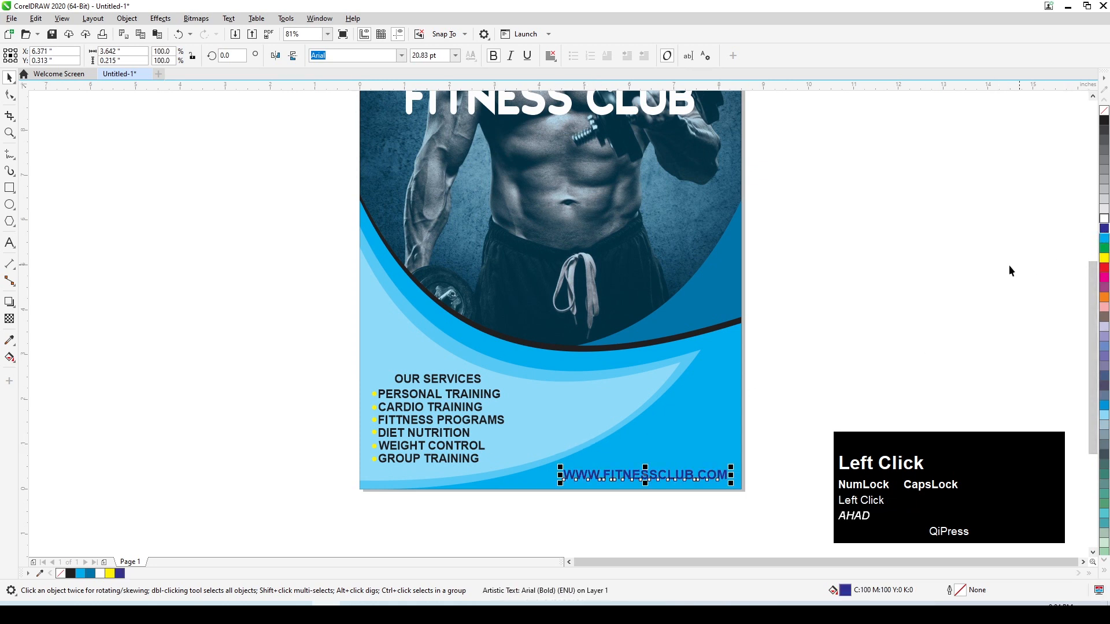
left_click(994, 270)
- Draw a rectangle about 1.88 × 2.29 in above the website text, overlapping the pale leaf's tip
scroll(731, 393, "down", 5)
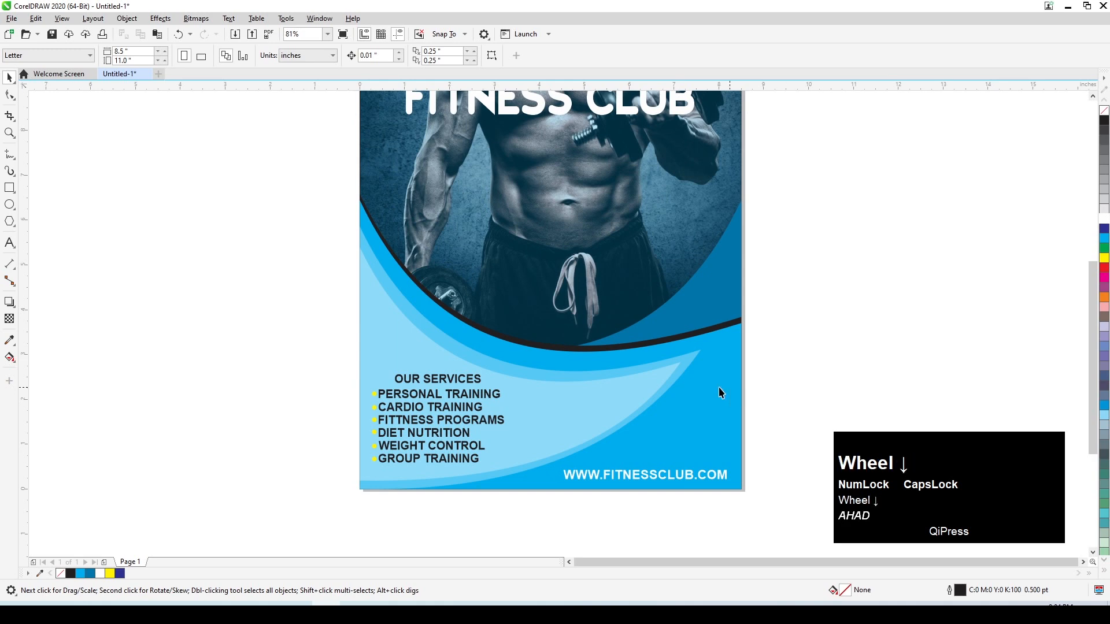
key("F2")
left_click_drag(580, 265, 698, 437)
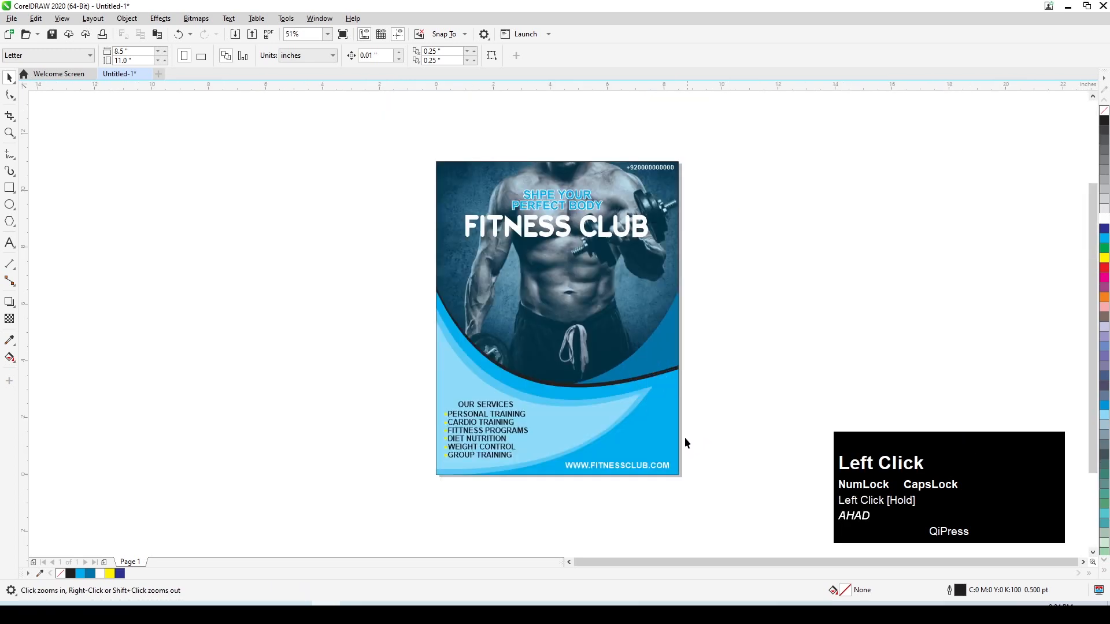
left_click_drag(464, 273, 749, 462)
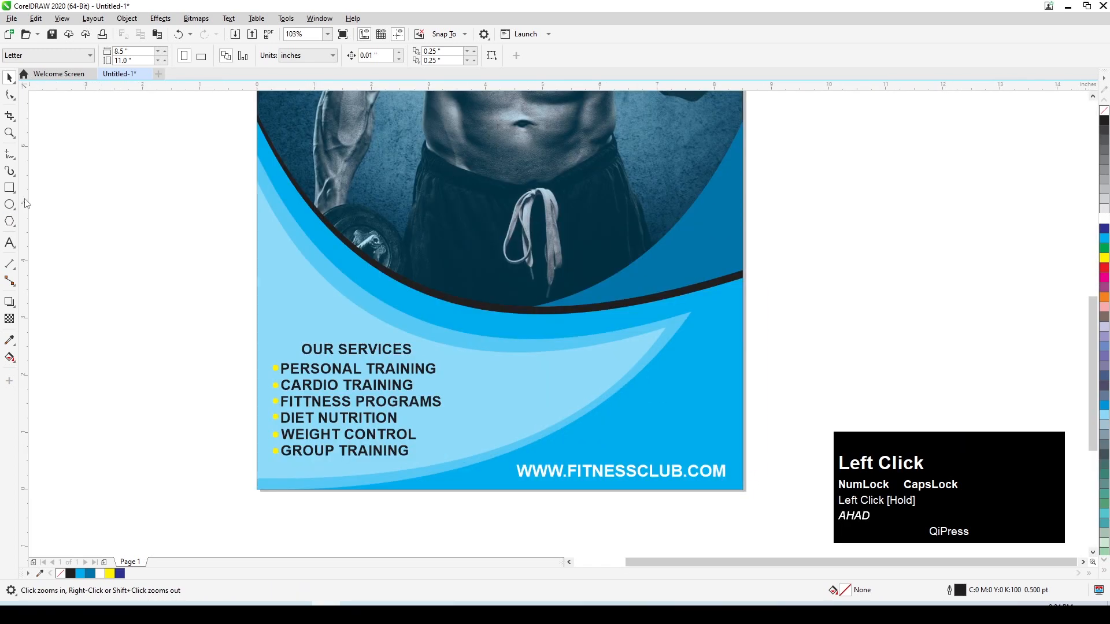
left_click(9, 188)
left_click_drag(648, 393, 699, 454)
left_click(10, 77)
- Convert the rectangle to curves and make it a downward triangle by adding a bottom midpoint node and deleting the lower corner nodes
left_click(10, 94)
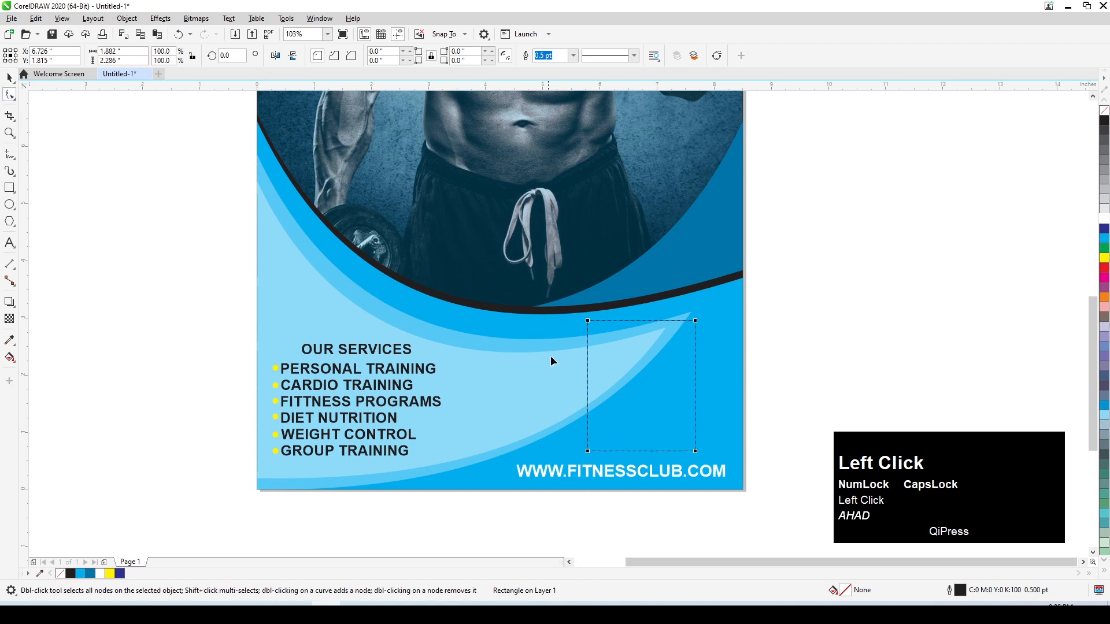
key("ctrl+q")
left_click(640, 450)
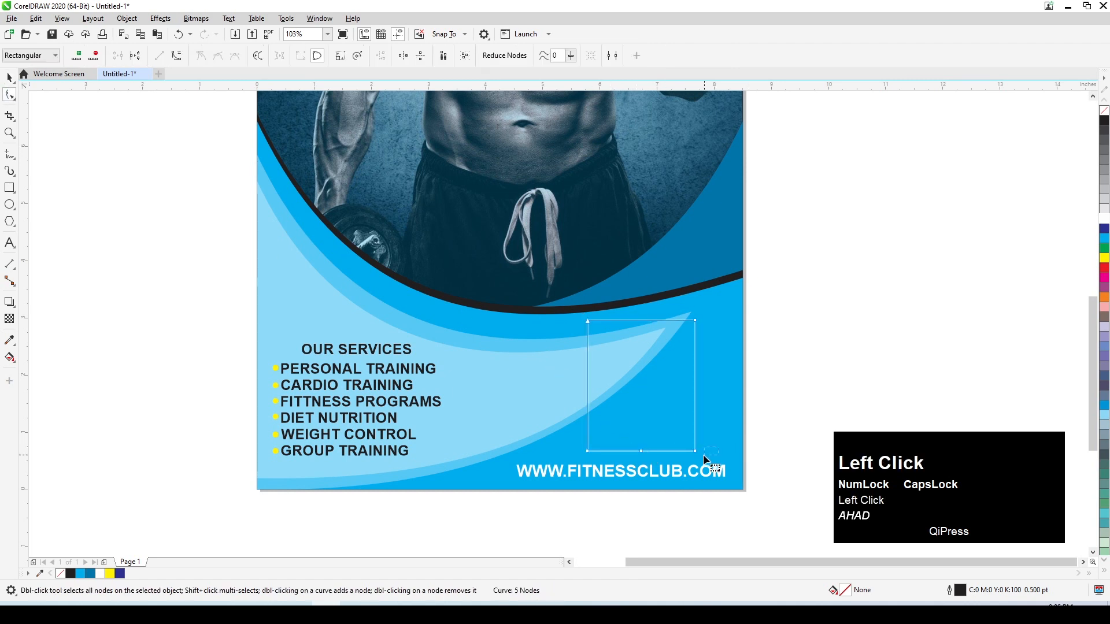
left_click_drag(703, 454, 604, 449)
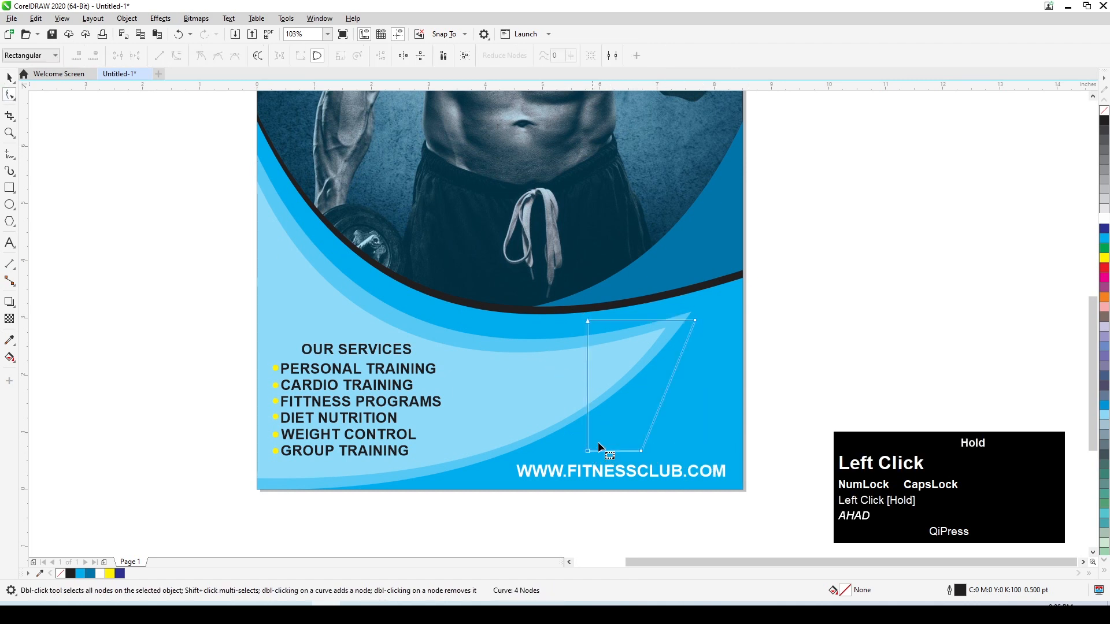
left_click_drag(532, 437, 533, 437)
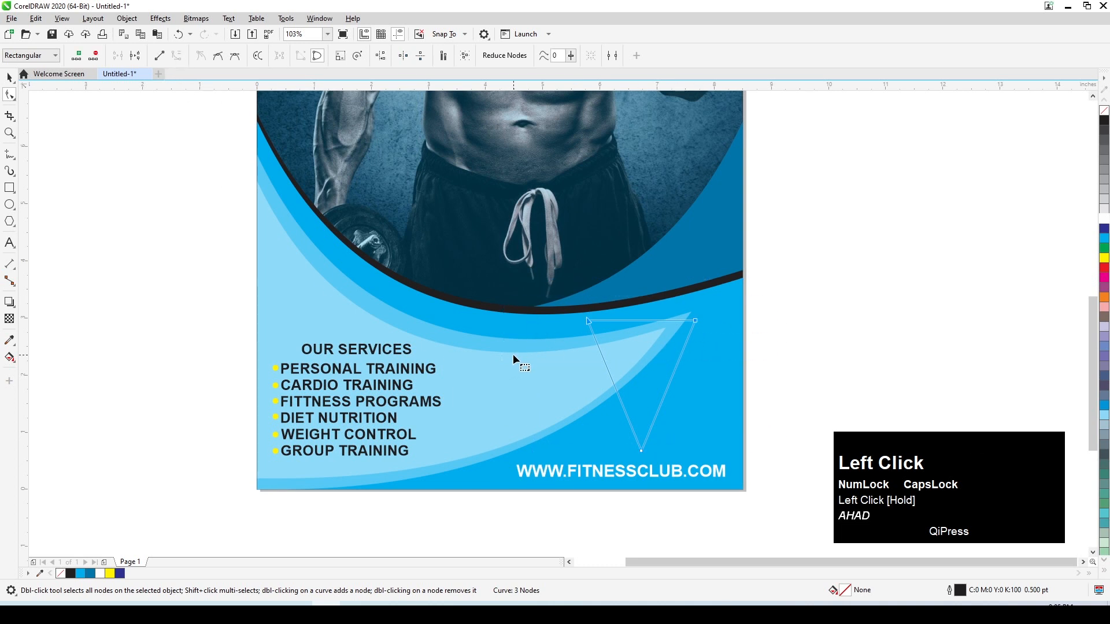
- Reshape the triangle into a teardrop about 2.0 × 2.34 in by deleting its top nodes and widening the bottom node's handles symmetrically
key("Delete")
left_click_drag(643, 295, 646, 352)
left_click(643, 450)
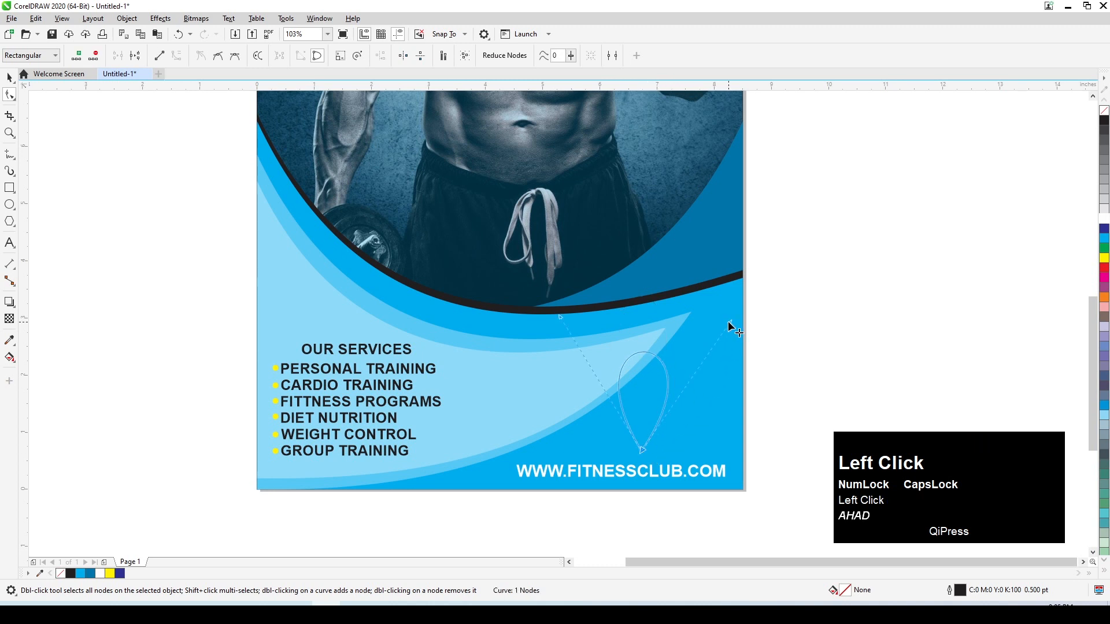
left_click_drag(730, 322, 827, 263)
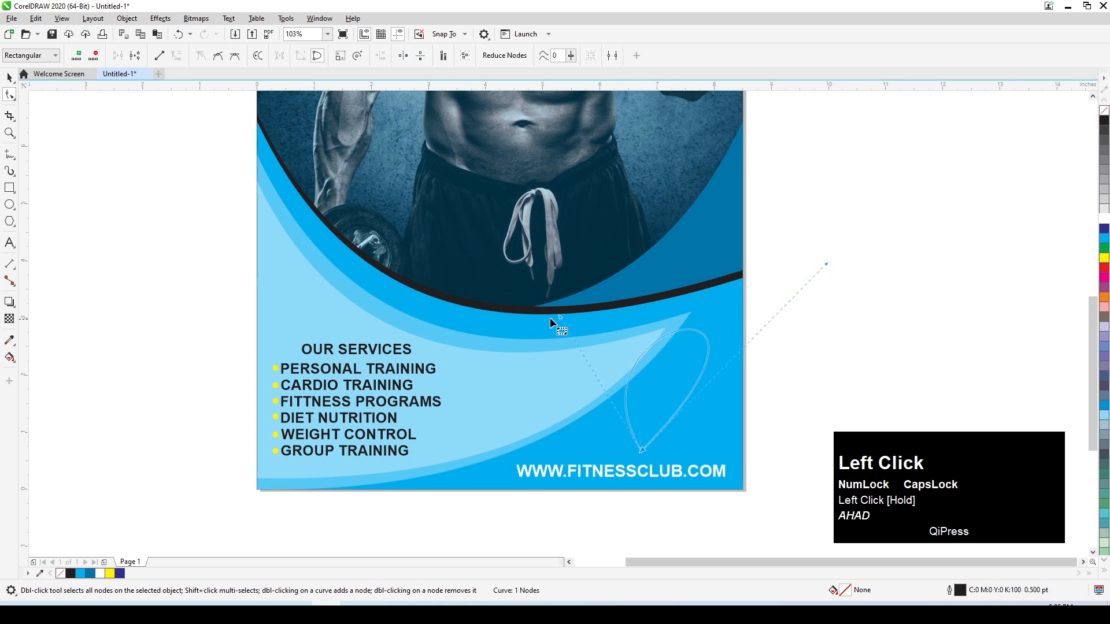
left_click_drag(559, 317, 432, 283)
left_click(8, 77)
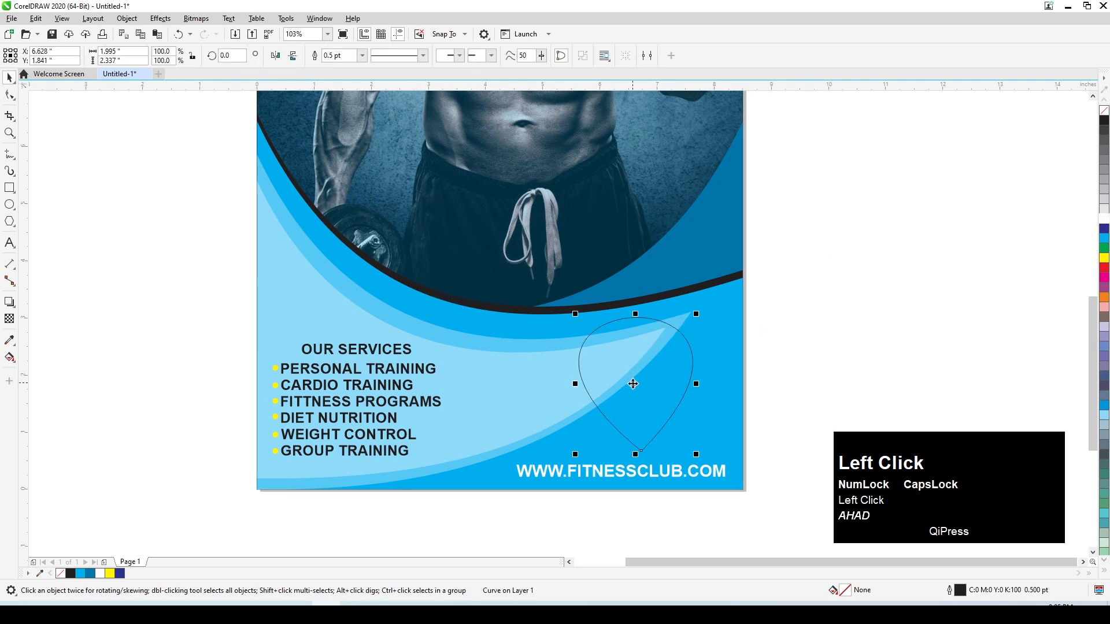
- Move the teardrop toward the flyer's right edge, above the website text, and fill it with white
left_click_drag(636, 386, 674, 375)
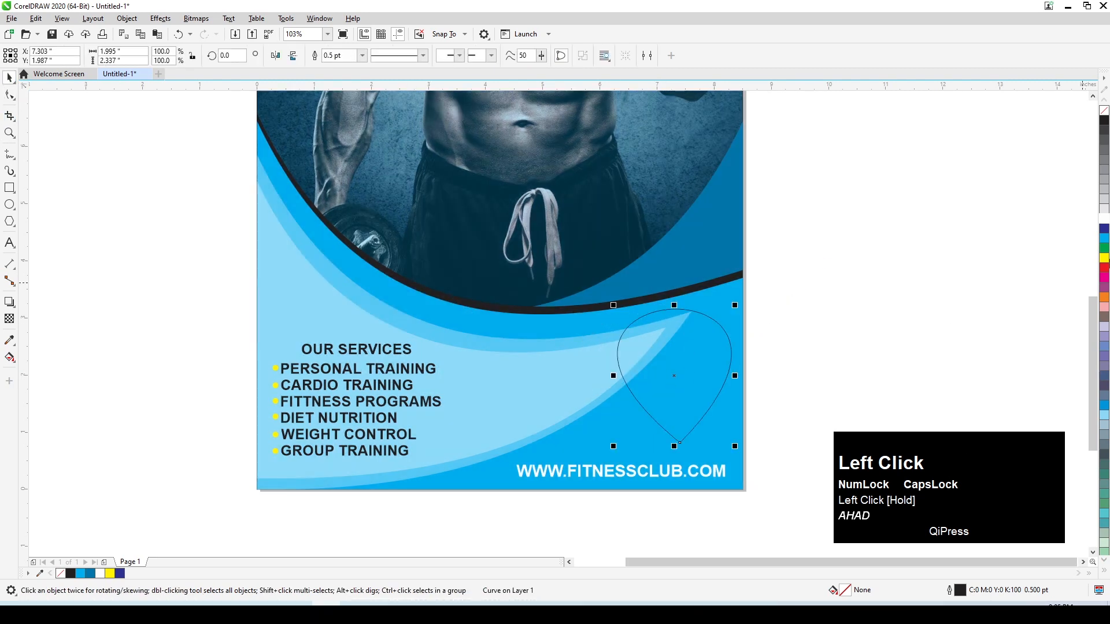
left_click(1104, 225)
left_click(787, 269)
left_click(702, 361)
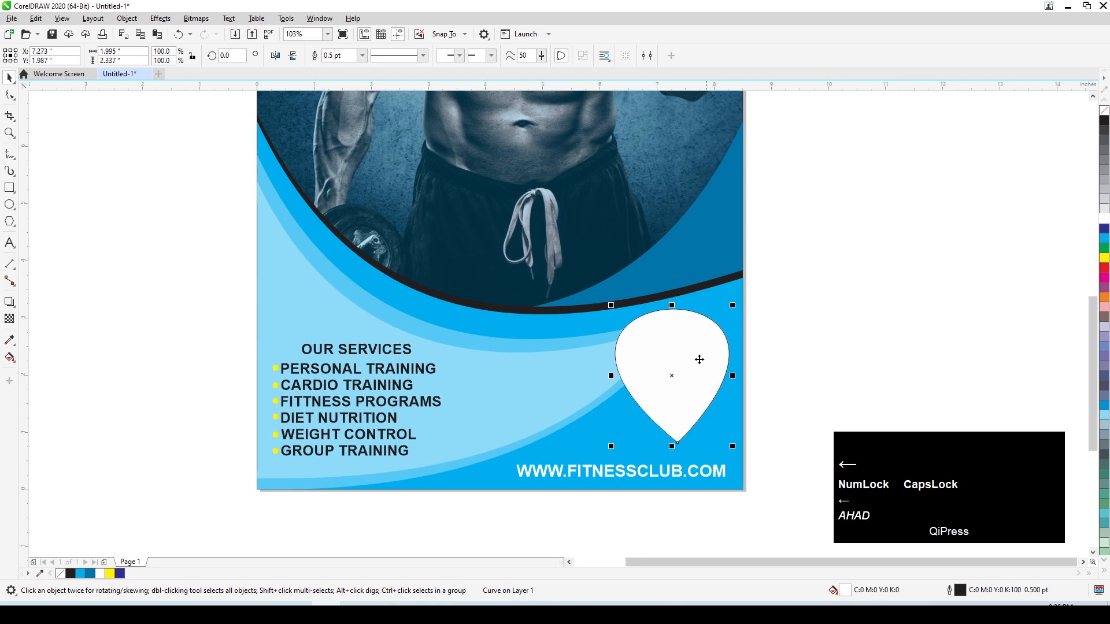
left_click_drag(702, 362, 692, 362)
- Create a concentric inner copy of the teardrop scaled to about 91% and fill the outer teardrop with red
key("F2")
left_click_drag(199, 219, 839, 466)
left_click_drag(872, 230, 863, 240)
right_click(864, 239)
left_click(1104, 120)
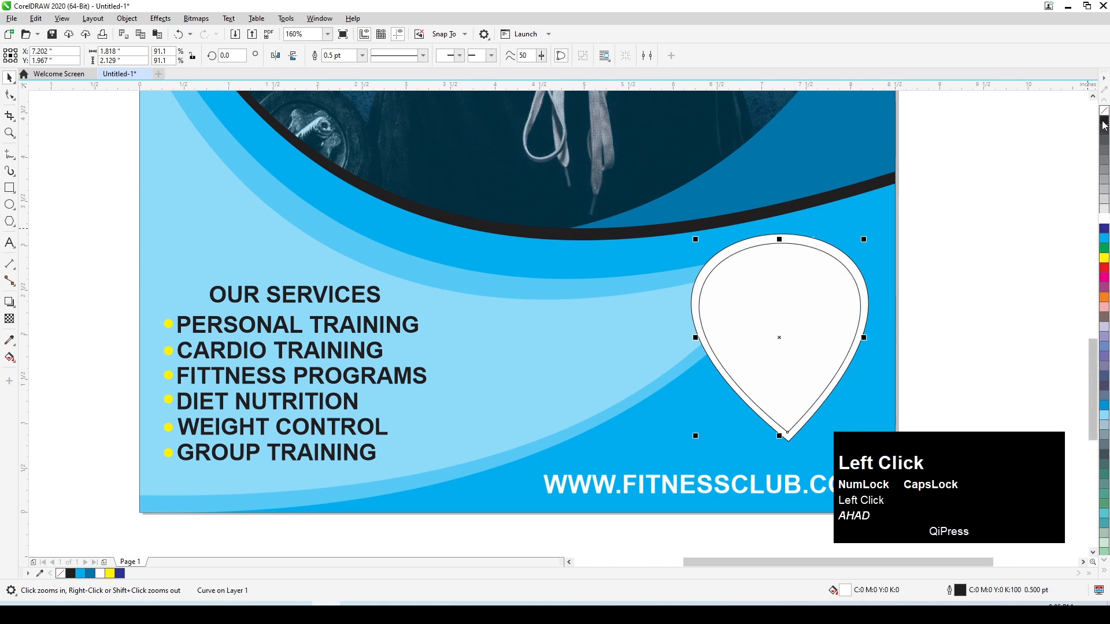
key("ctrl+z")
left_click(861, 289)
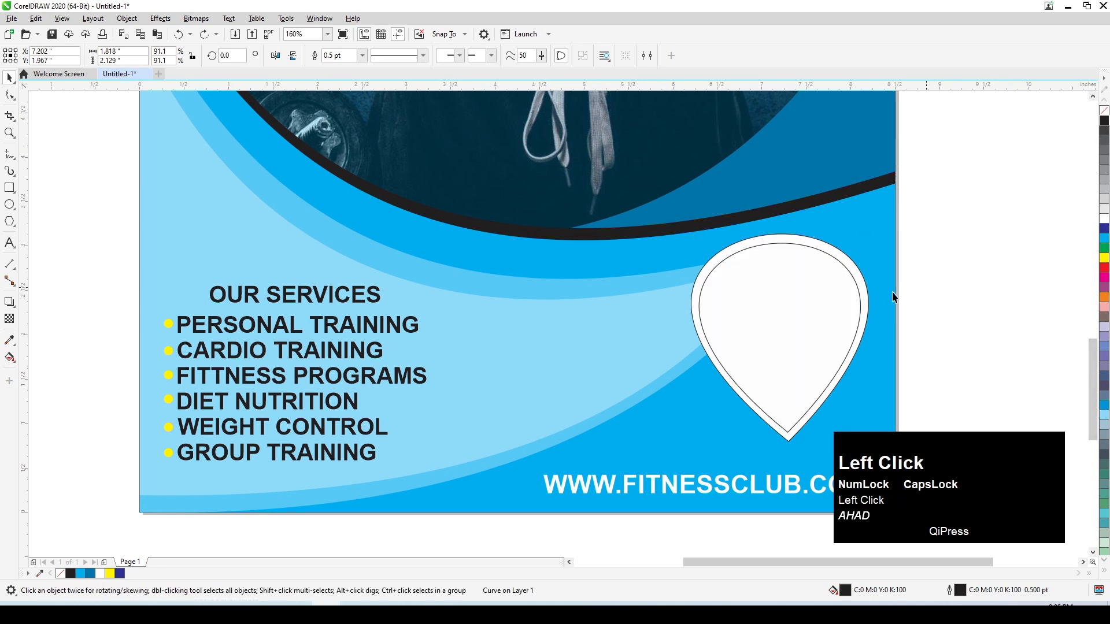
left_click(1104, 270)
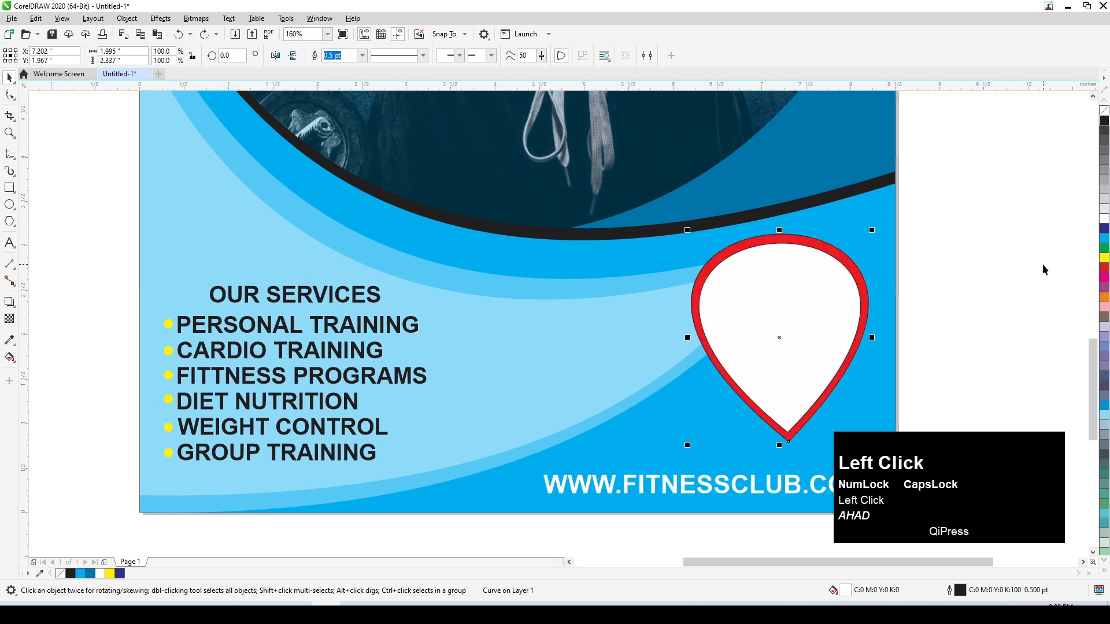
- Keep the white teardrop centred within the red one and remove the outlines from both
left_click_drag(786, 310, 790, 315)
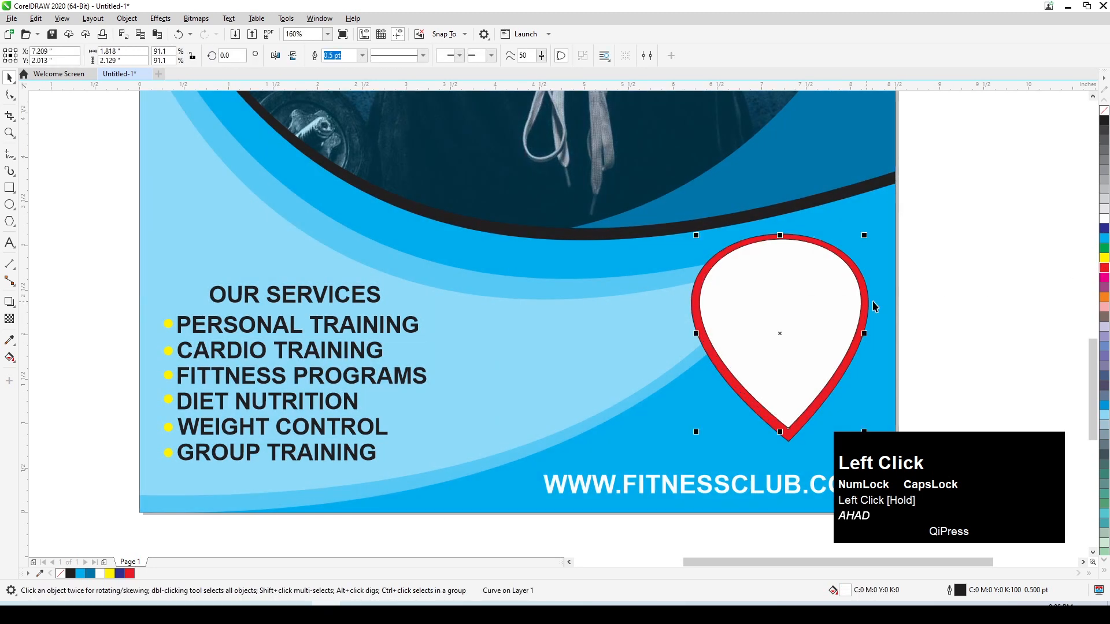
right_click(1033, 183)
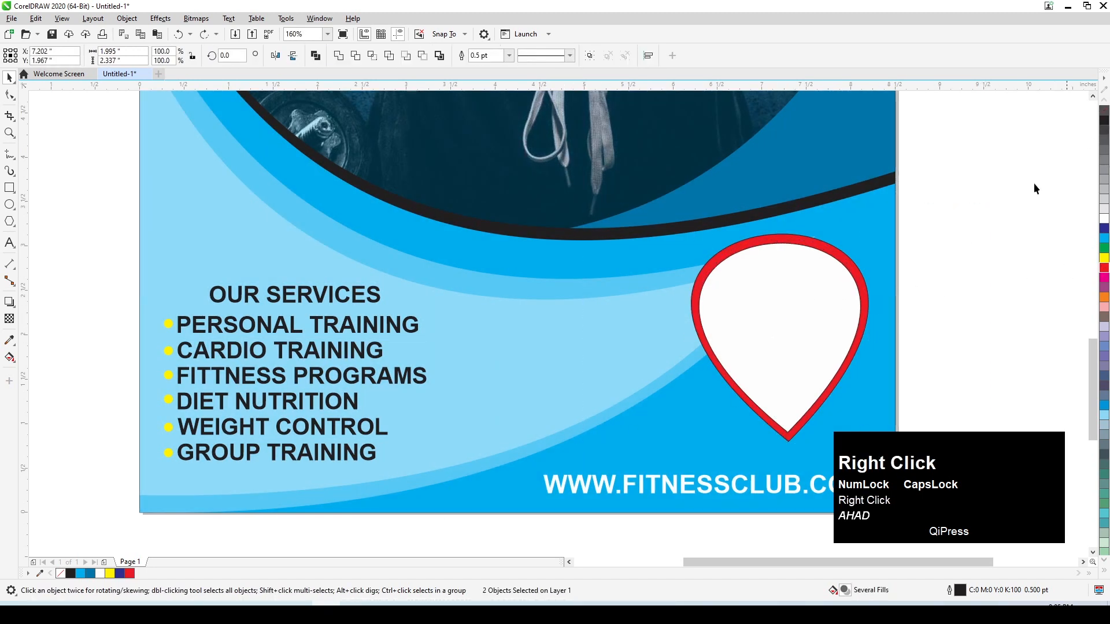
left_click(1029, 185)
- Add the text 50% in the upper part of the white teardrop and make it bold
key("F8")
left_click(741, 296)
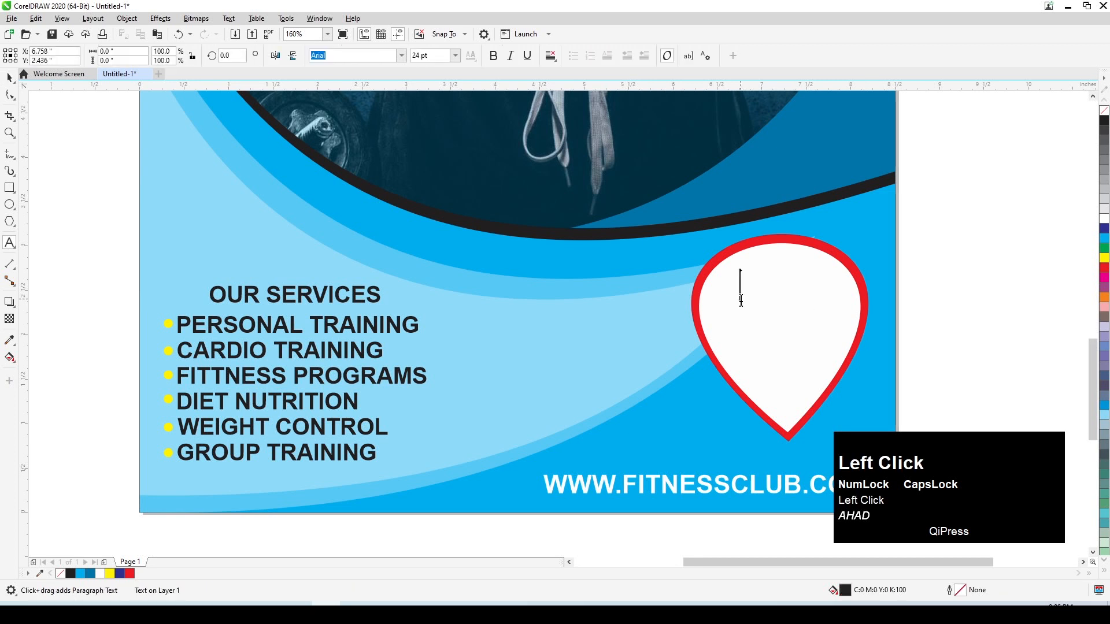
type("50")
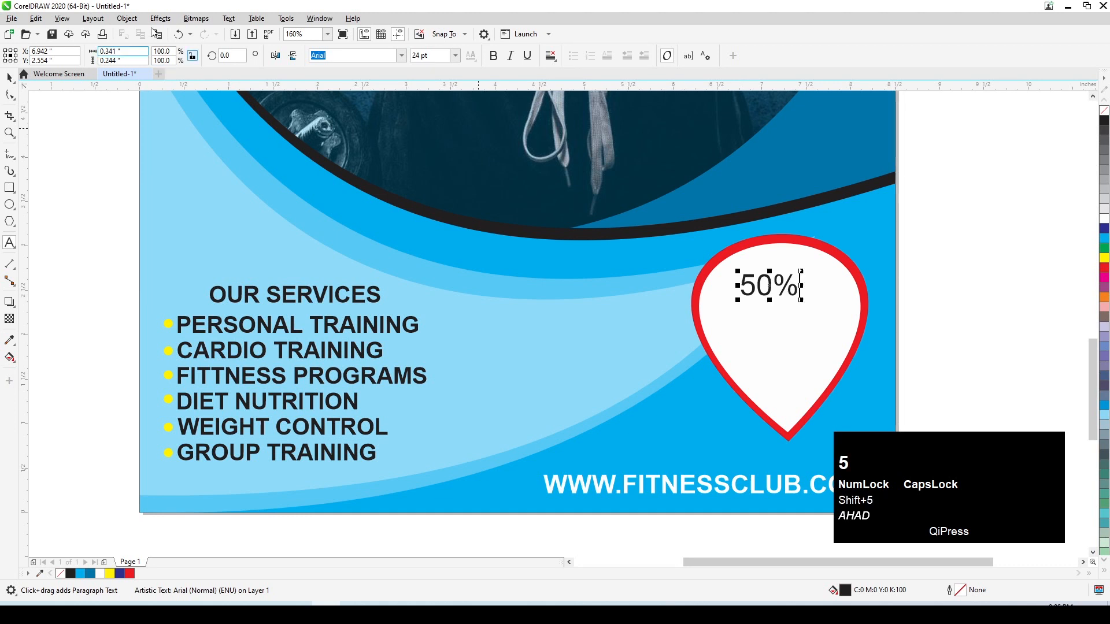
left_click(15, 79)
left_click(494, 56)
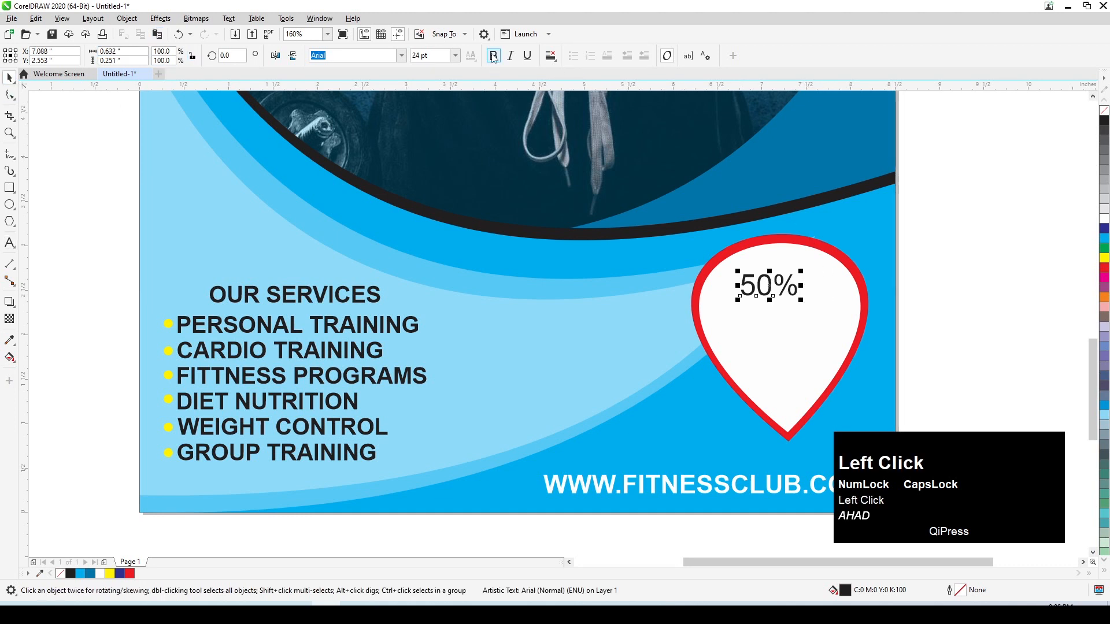
- Enlarge the 50% text to about 40.9 pt and centre it horizontally in the teardrop
left_click_drag(806, 304, 843, 333)
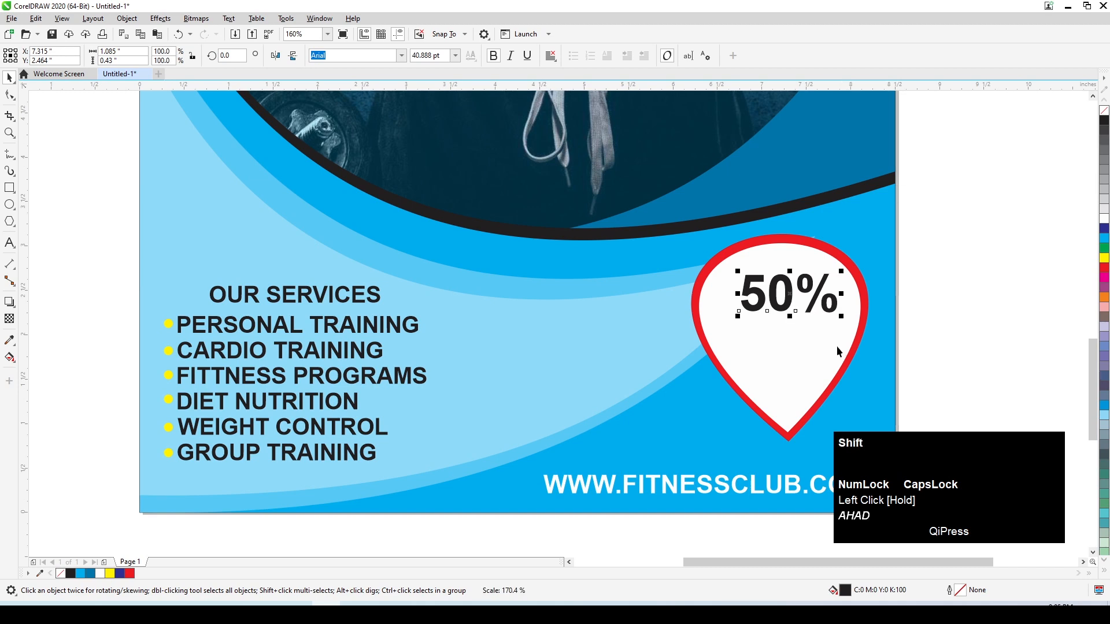
left_click(837, 347, "shift")
key("c")
left_click(995, 221)
- Place a copy of the 50% text directly below it and replace the copy's wording with DISSCOUNT
scroll(782, 296, "up", 1)
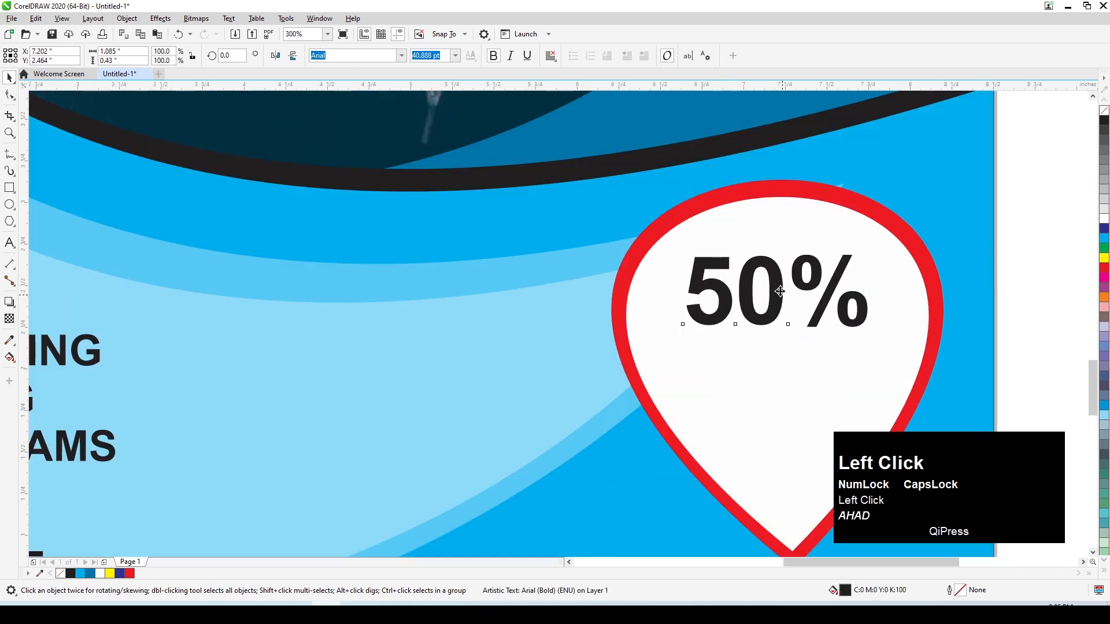
left_click_drag(781, 296, 785, 360)
right_click(786, 360, "ctrl")
key("F8")
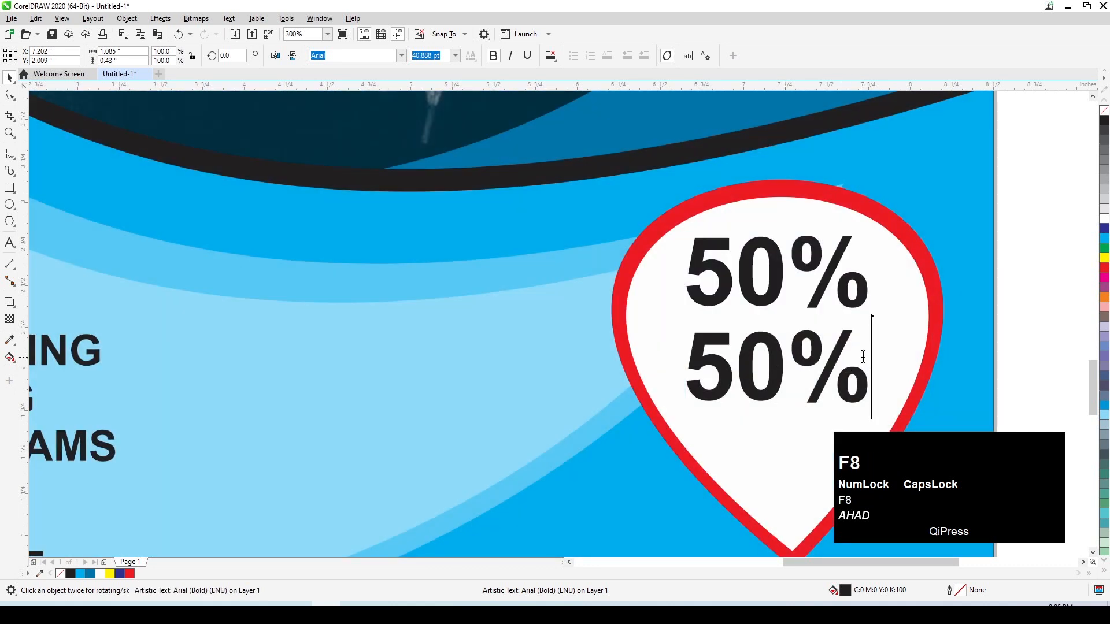
left_click(604, 373)
left_click_drag(586, 377, 879, 383)
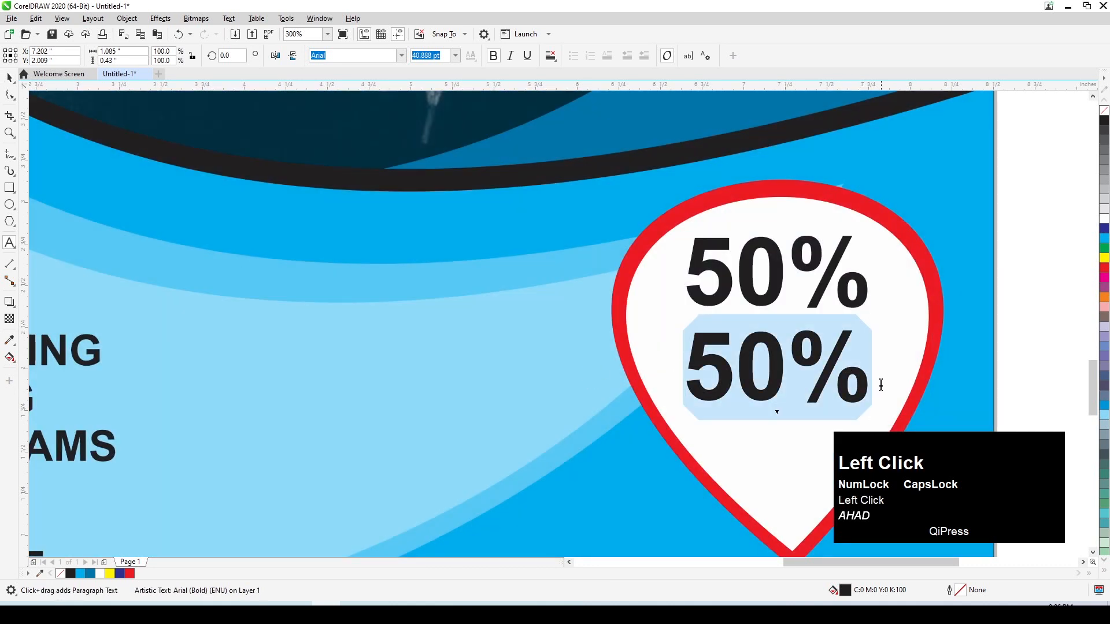
type("DISSCOUNT")
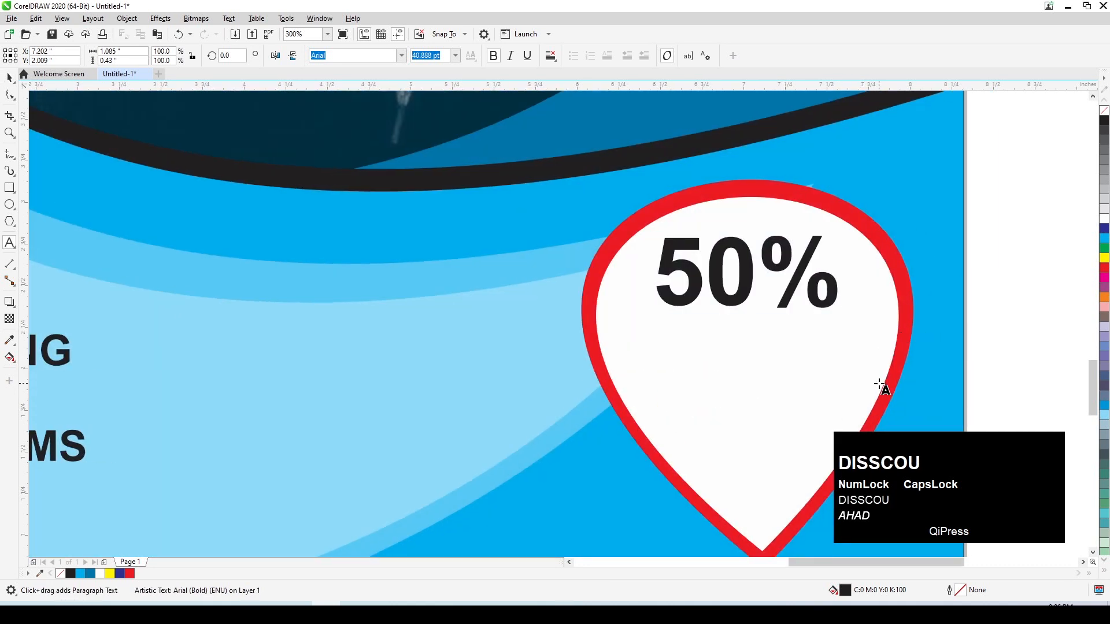
left_click(9, 76)
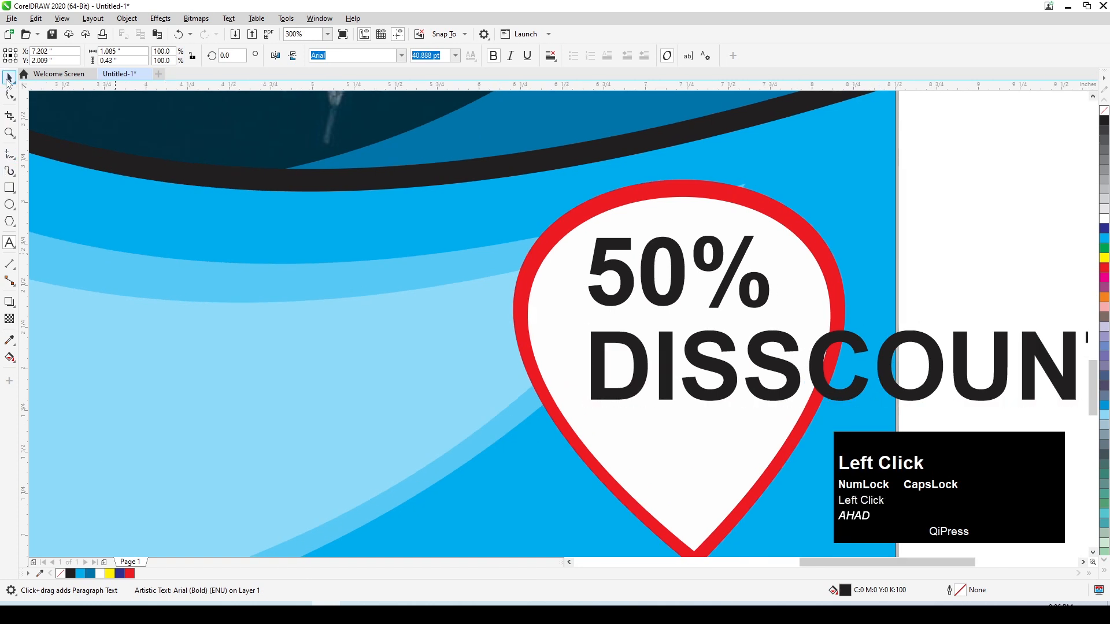
- Condense the DISSCOUNT text to about 1.44 in wide and 0.26 in high so it fits under 50%
left_click_drag(589, 367, 680, 346)
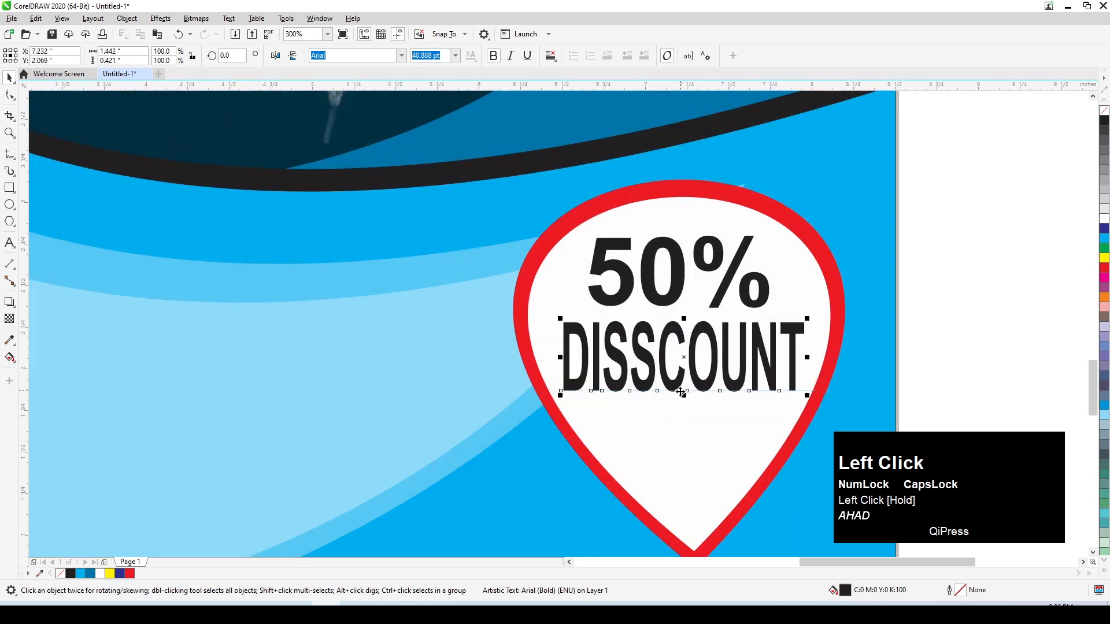
left_click_drag(686, 395, 671, 419)
- Duplicate the DISSCOUNT text below itself and replace the copy's wording with FOR
right_click(671, 419)
double_click(774, 395)
left_click_drag(807, 399, 485, 404)
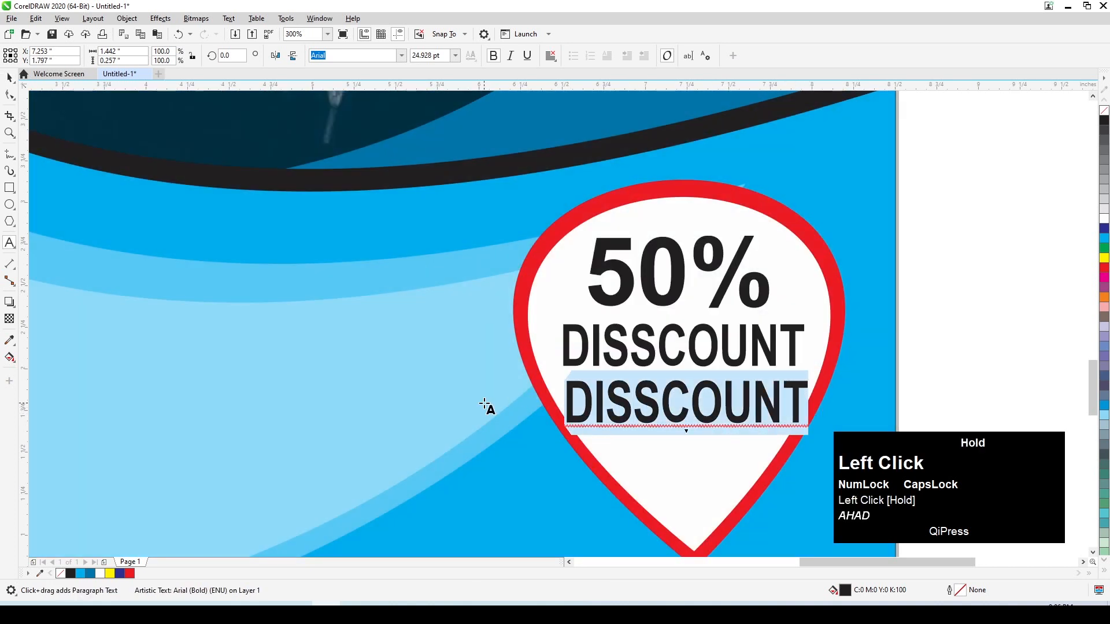
type("FOR")
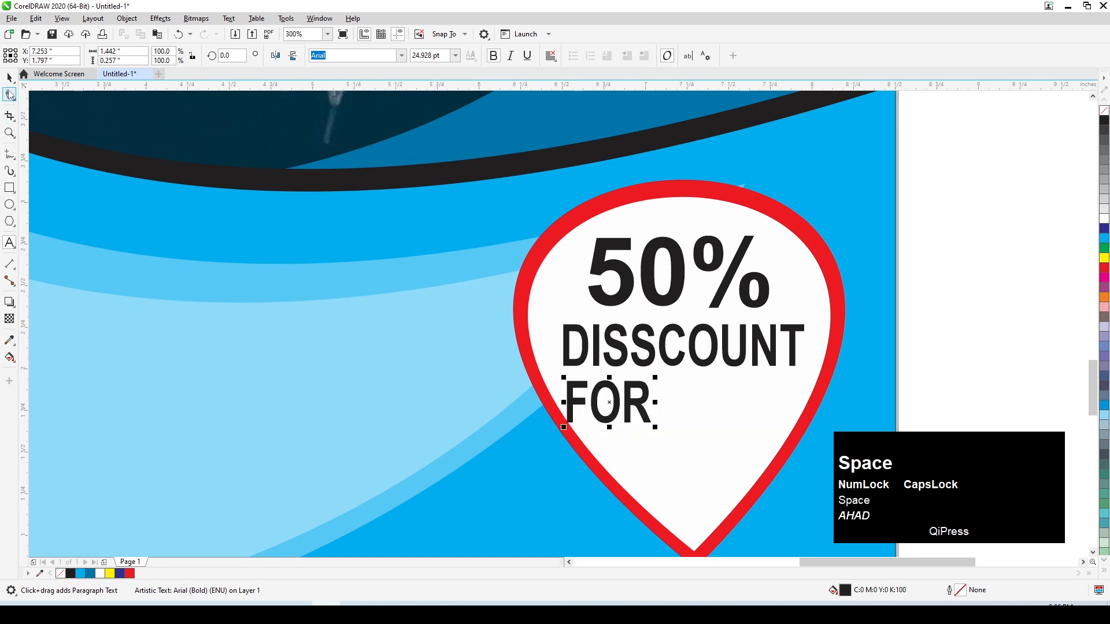
- Centre FOR horizontally under DISSCOUNT and fill the 50% text with red
left_click(9, 81)
left_click(651, 357, "shift")
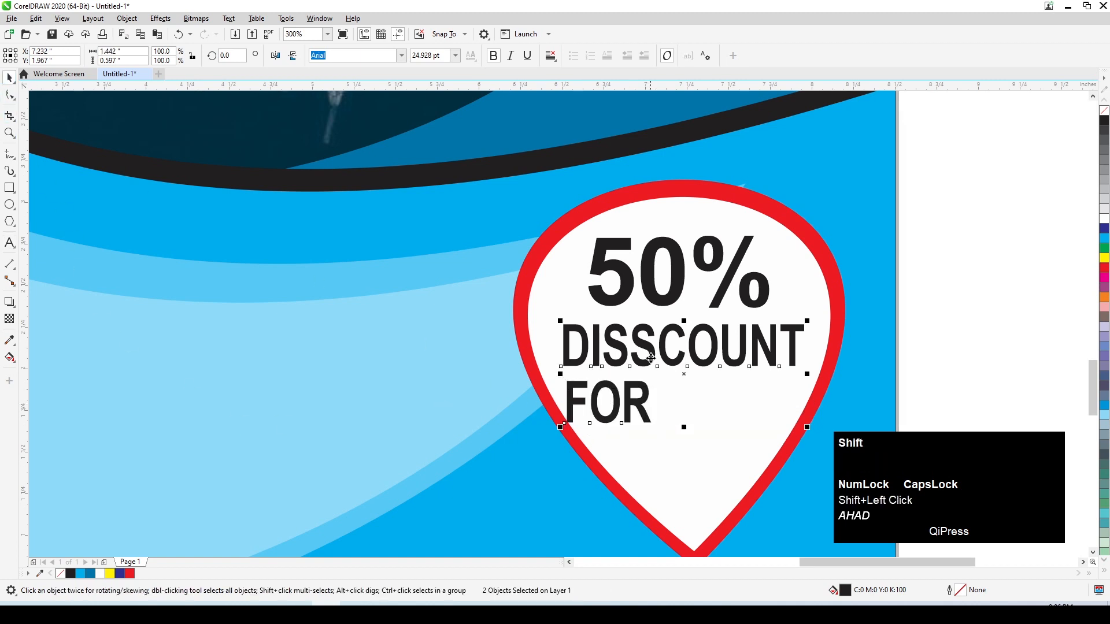
key("c")
left_click(665, 278)
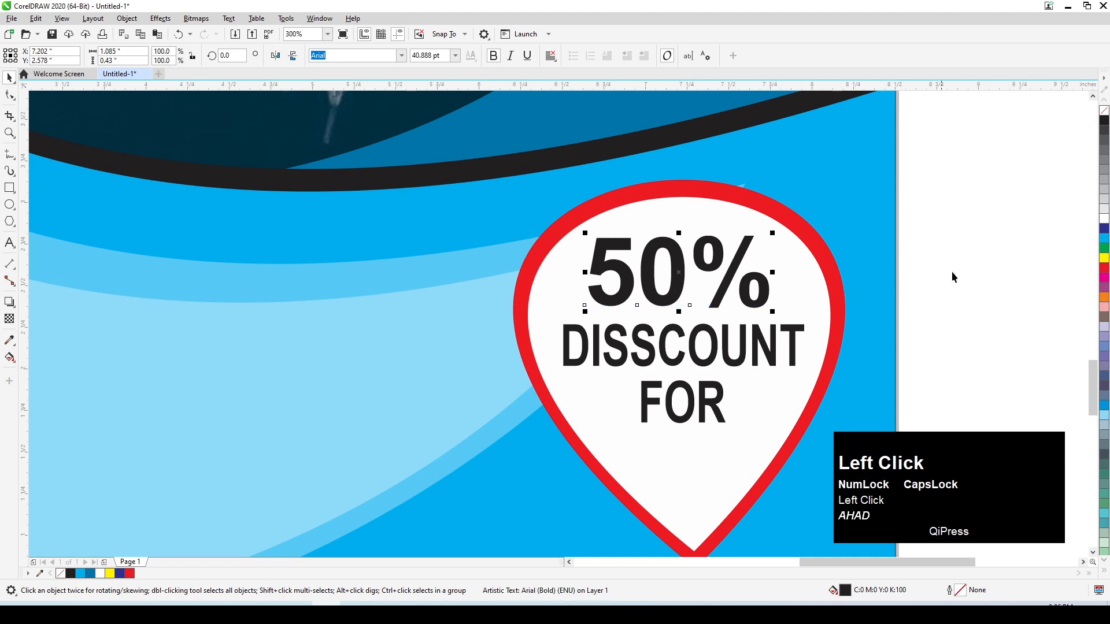
left_click(1102, 270)
- Duplicate the FOR text straight below itself and replace the copy's wording with ADMISSION
left_click_drag(706, 408, 708, 467)
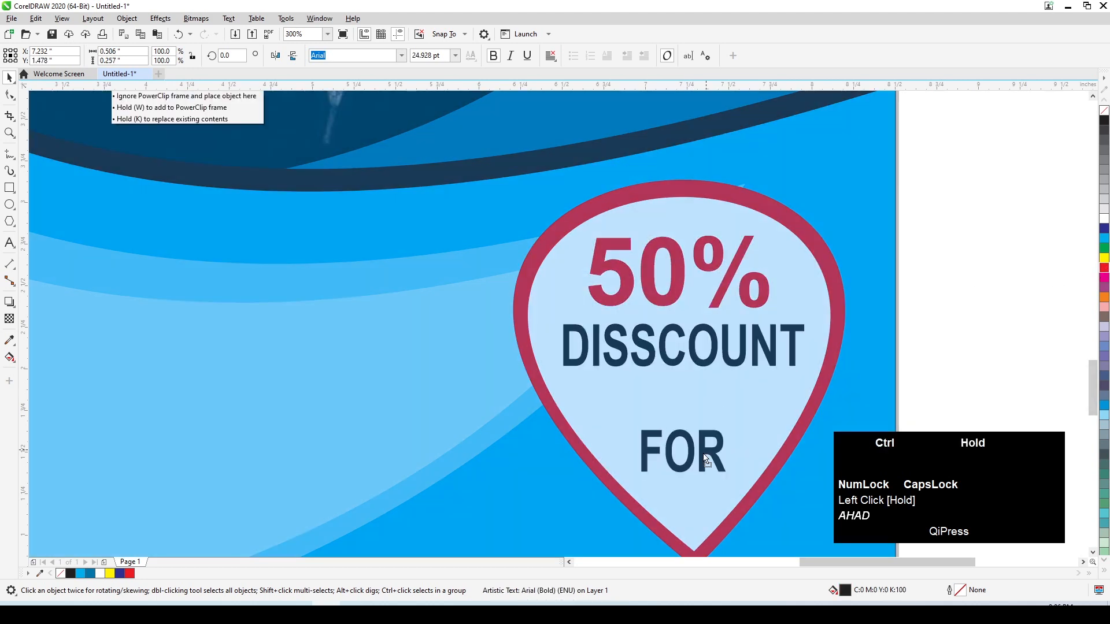
right_click(707, 467)
key("F8")
double_click(722, 463)
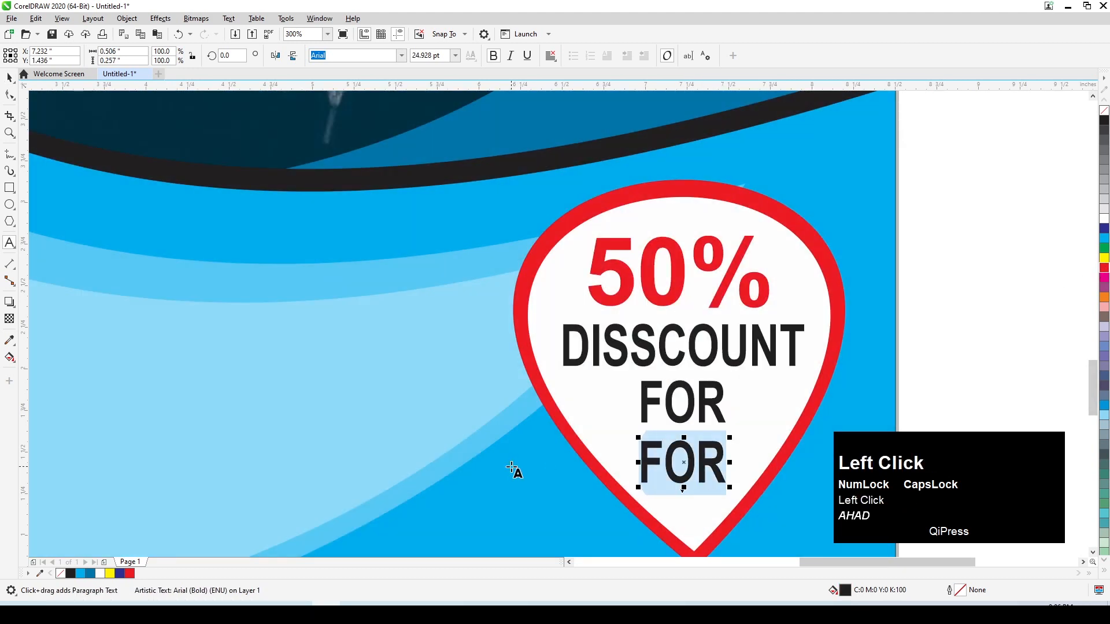
type("ADD")
key("BackSpace")
type("MIS")
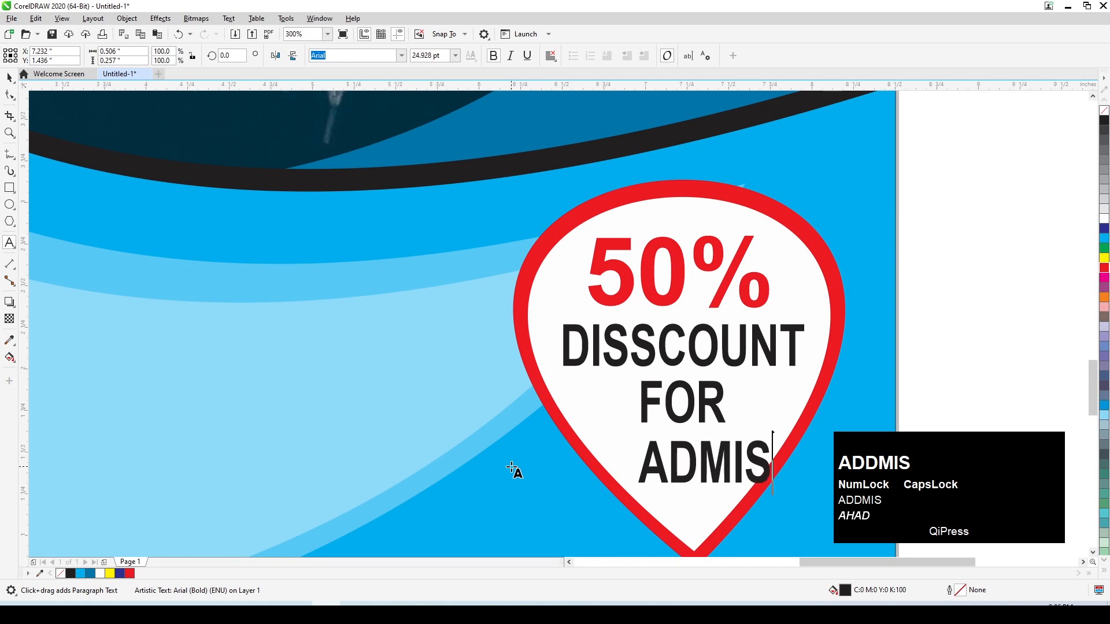
key("BackSpace")
type("SIO")
key("BackSpace")
type("S")
key("BackSpace")
key("BackSpace")
type("SION")
left_click(9, 74)
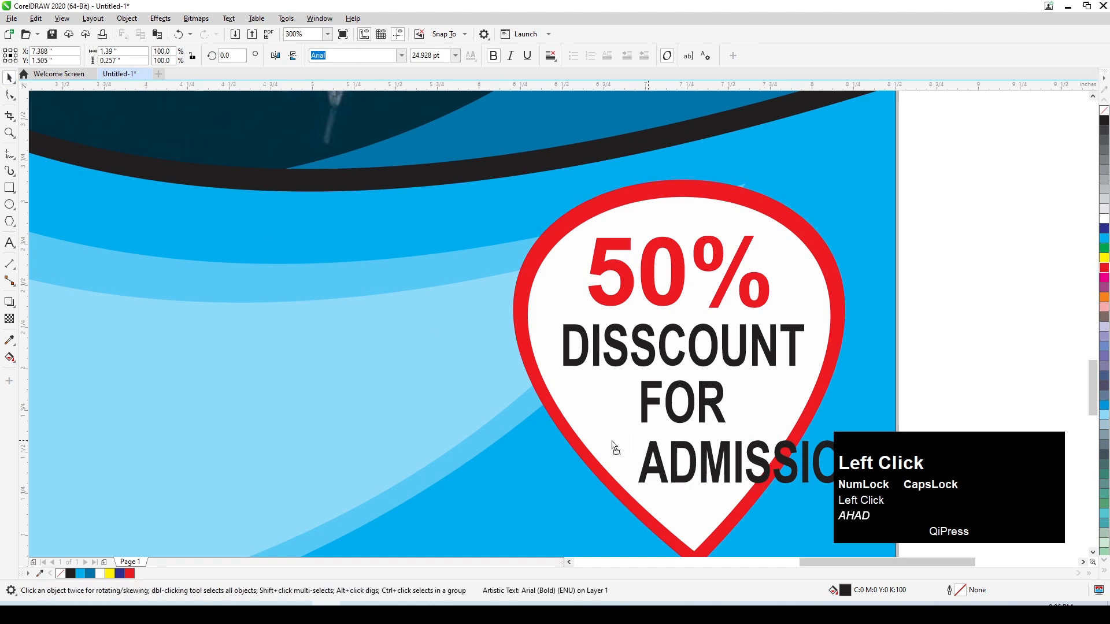
- Shift ADMISSION left beneath FOR, and shrink FOR and centre it closely under DISSCOUNT
left_click_drag(613, 446, 540, 437)
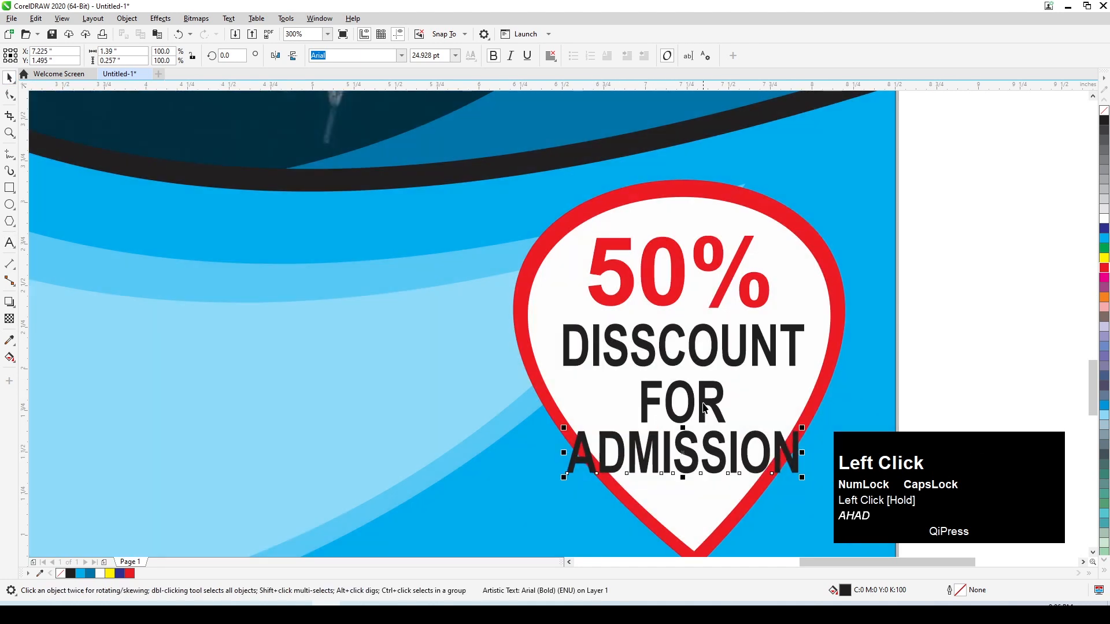
left_click_drag(731, 429, 689, 388)
left_click(674, 364, "shift")
key("c")
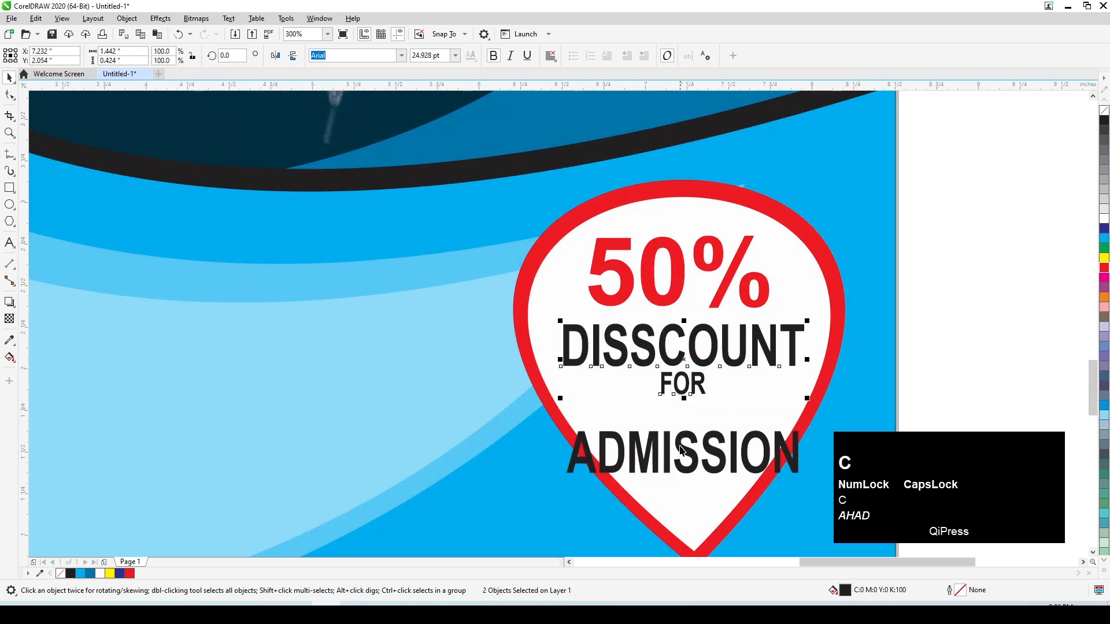
- Move ADMISSION up under FOR, reduce it to about 19 pt, and fill it with dark blue (C100 M100)
left_click_drag(682, 451, 700, 412)
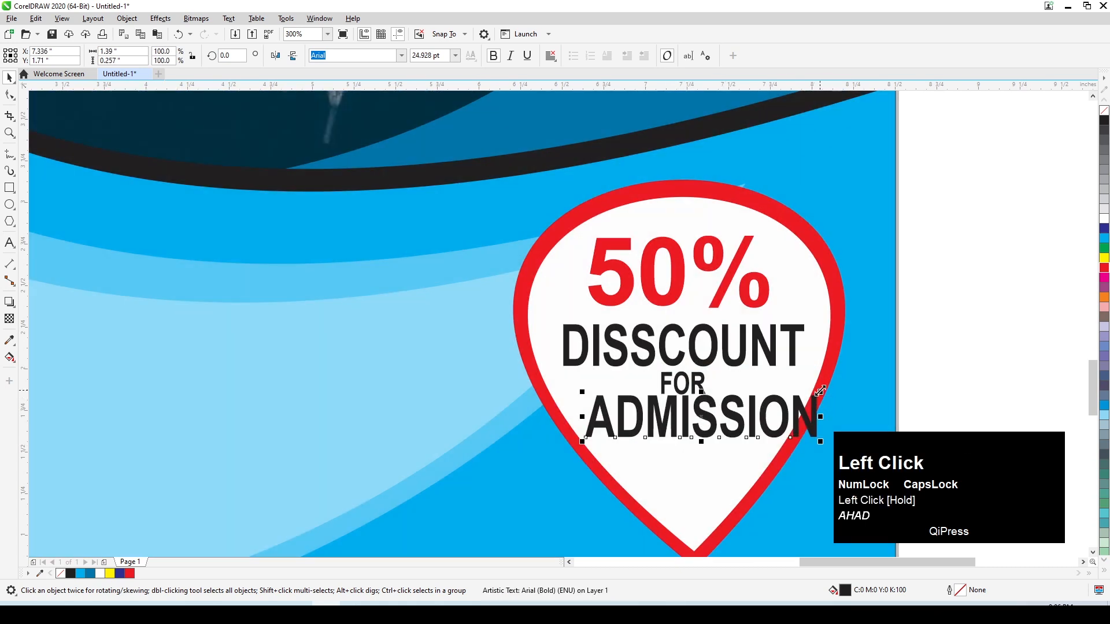
left_click_drag(821, 392, 704, 398)
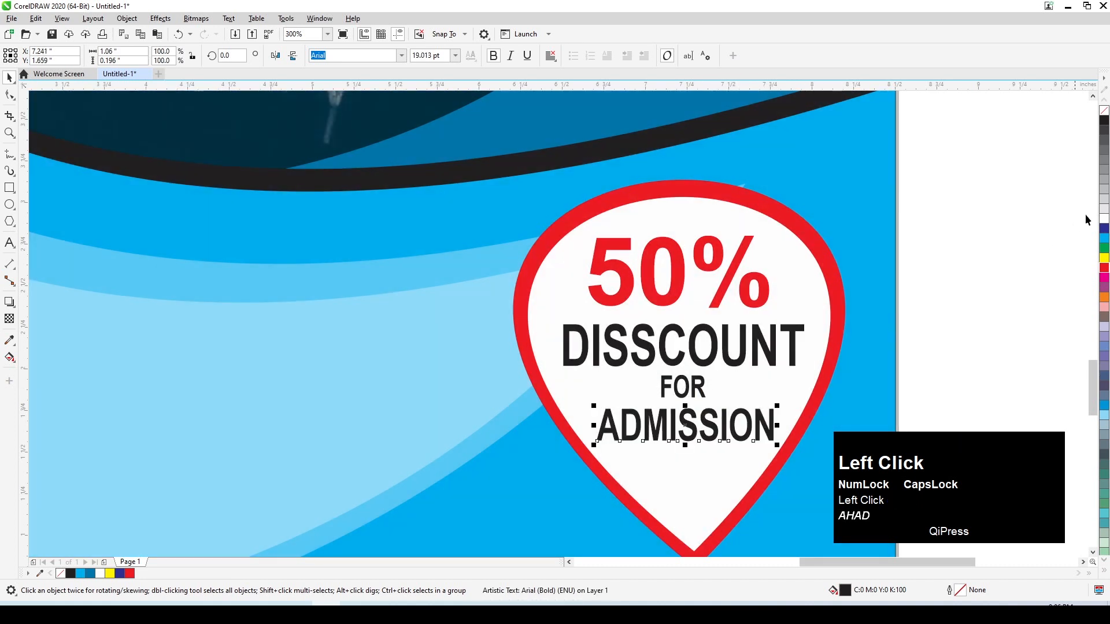
left_click(1104, 231)
- Draw a small circle below ADMISSION near the teardrop's tip and centre it horizontally with the white teardrop
scroll(891, 352, "down", 1)
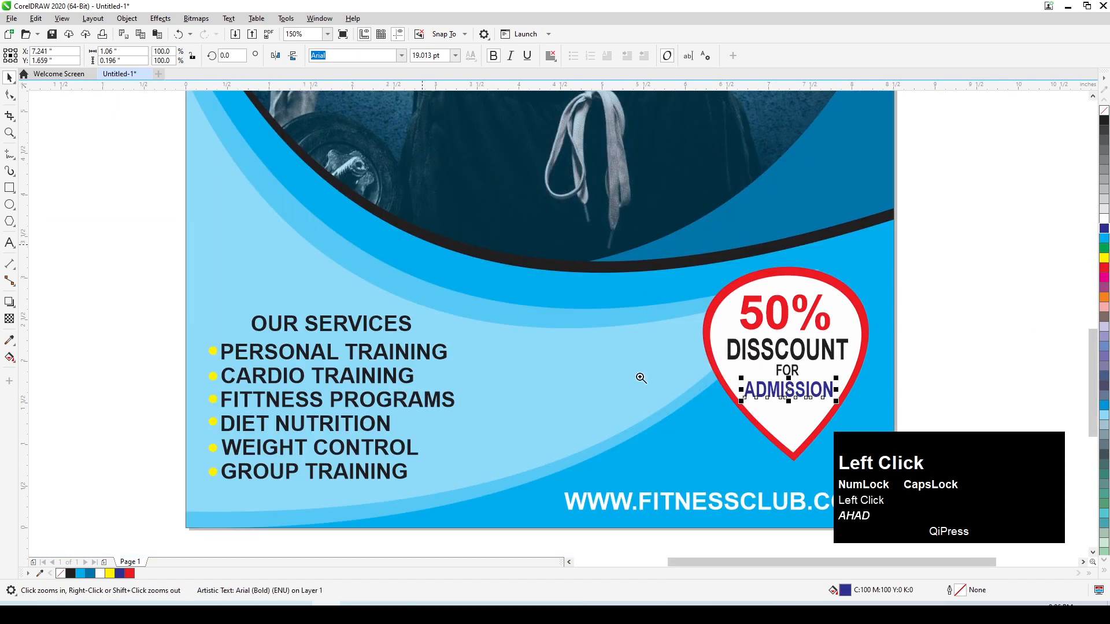
left_click_drag(1010, 545, 1017, 556)
left_click(900, 373)
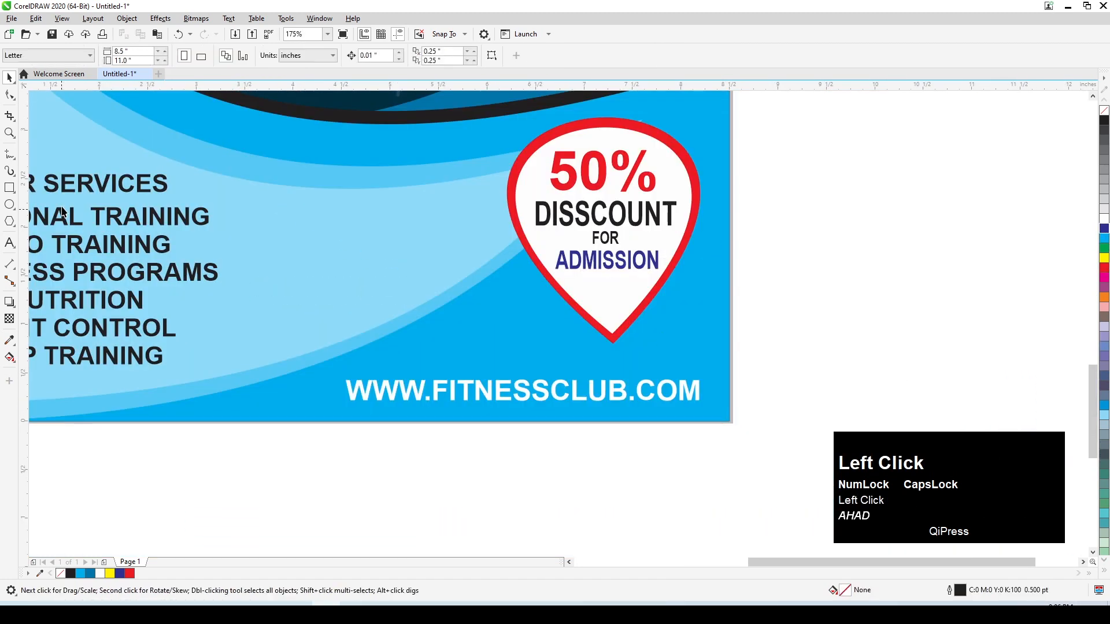
left_click(10, 204)
scroll(594, 290, "up", 2)
left_click_drag(584, 286, 611, 328)
key("space")
left_click(665, 299, "shift")
key("c")
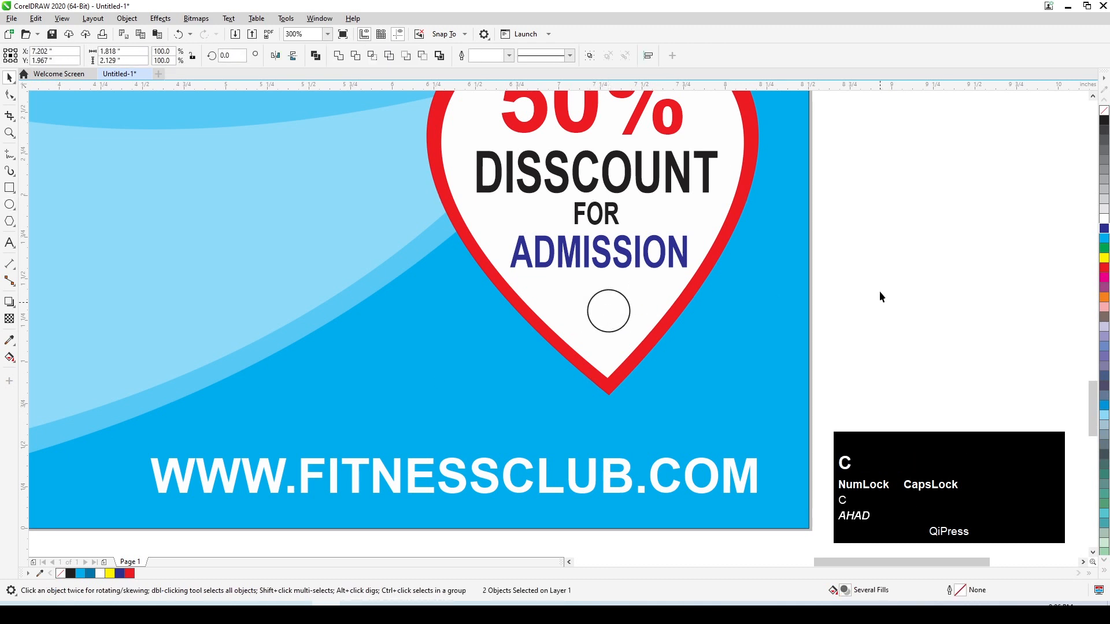
- Shift the small circle near the teardrop's tip slightly left and give it a black fill and black outline
left_click_drag(869, 258, 458, 376)
left_click(1105, 122)
right_click(1104, 122)
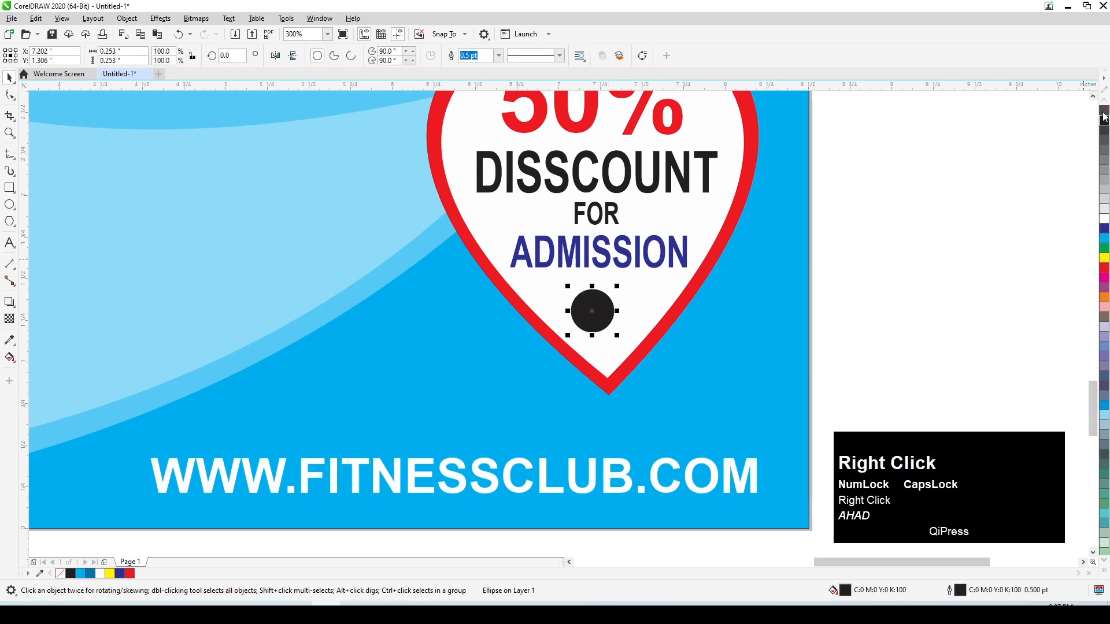
left_click(903, 312)
scroll(591, 375, "down", 3)
scroll(591, 376, "down", 1)
key("F2")
left_click_drag(477, 389, 706, 127)
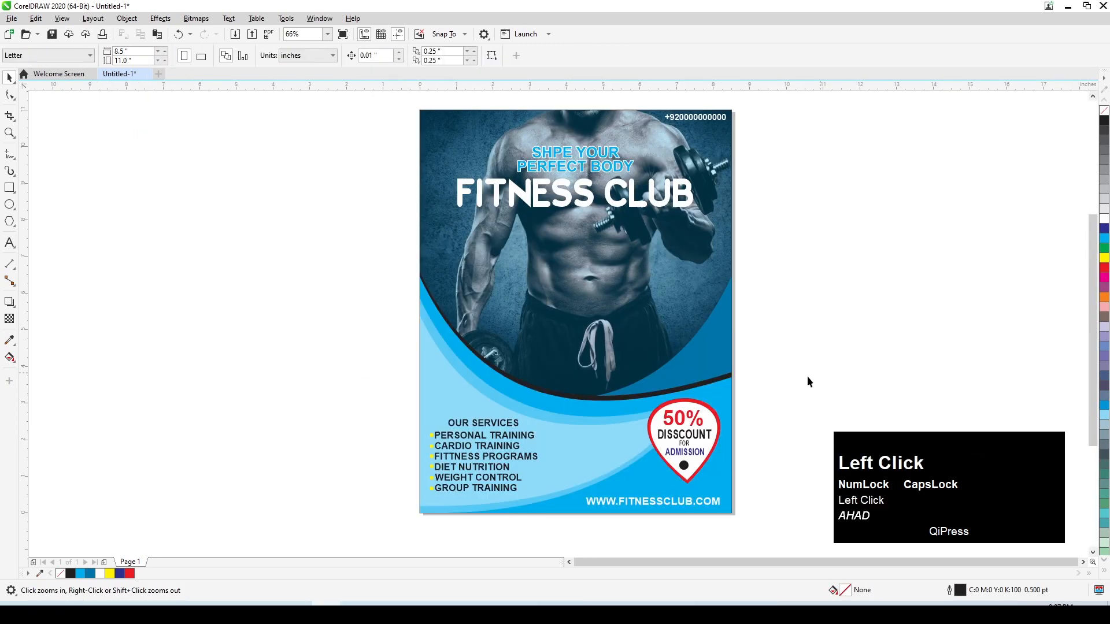
- Save the drawing on the Desktop as FLYER DESIGN NEW, without replacing the existing flyer design file
key("ctrl+s")
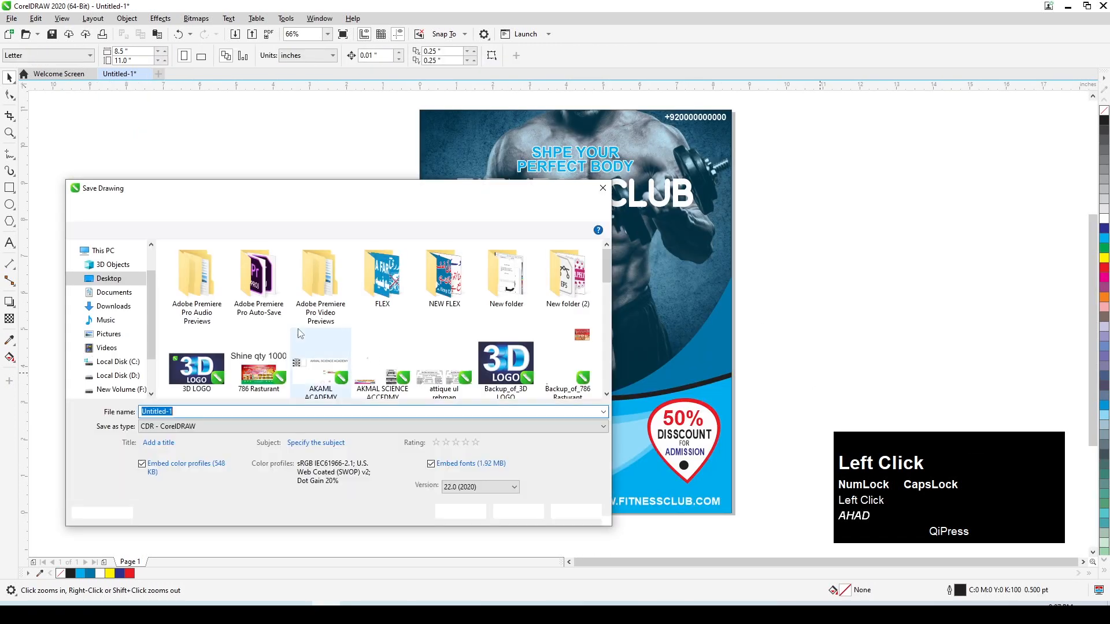
type("FLYER DE")
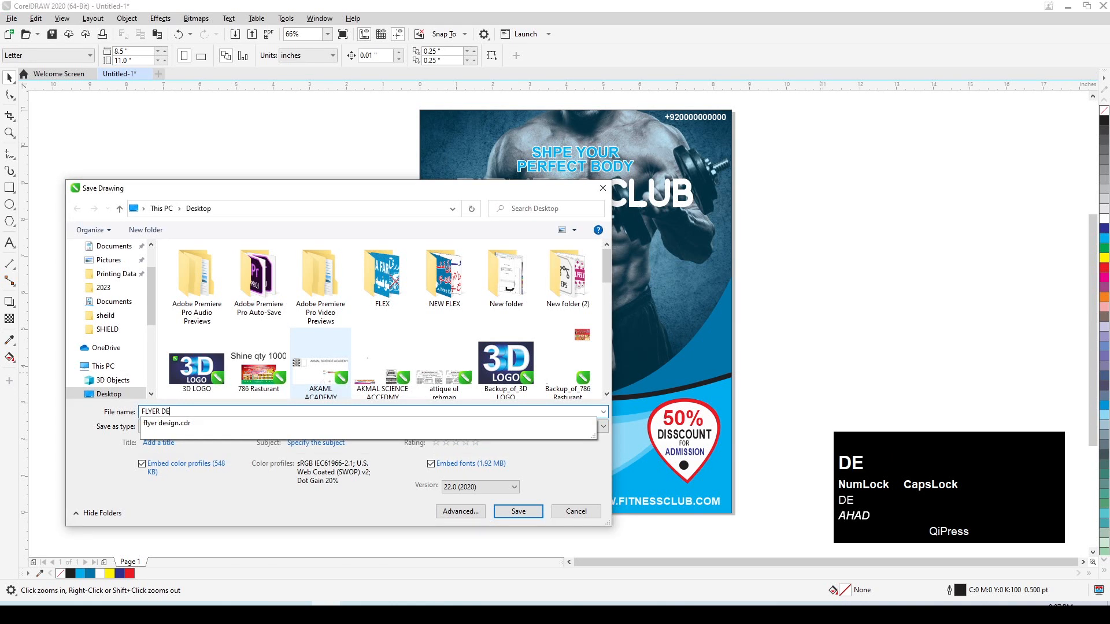
type("SIGN")
key("Return")
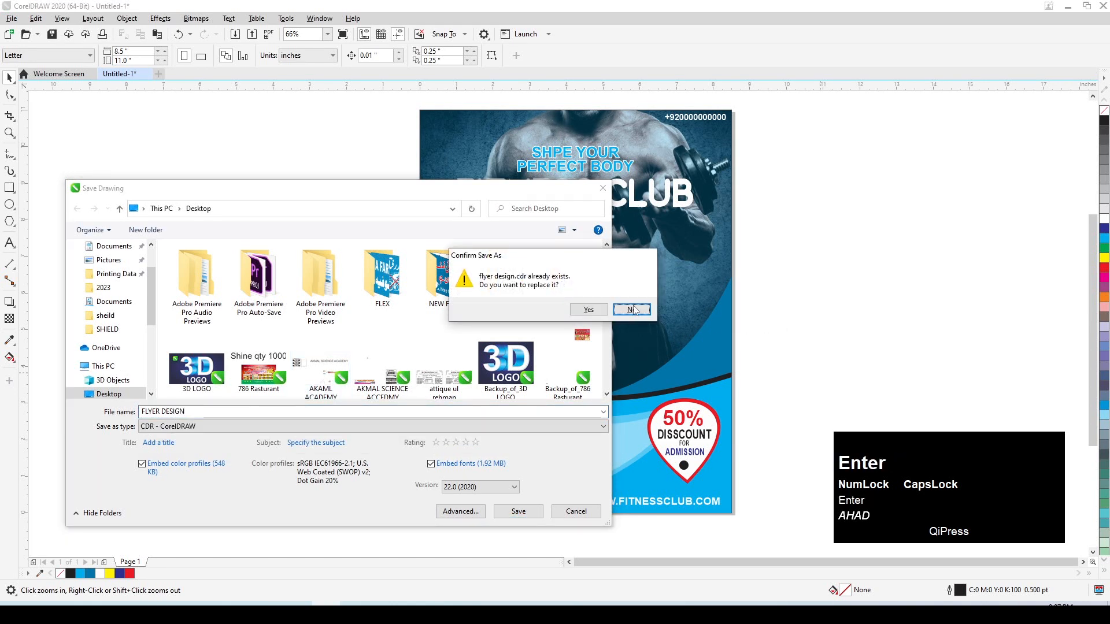
left_click(632, 309)
left_click(261, 414)
key("Return")
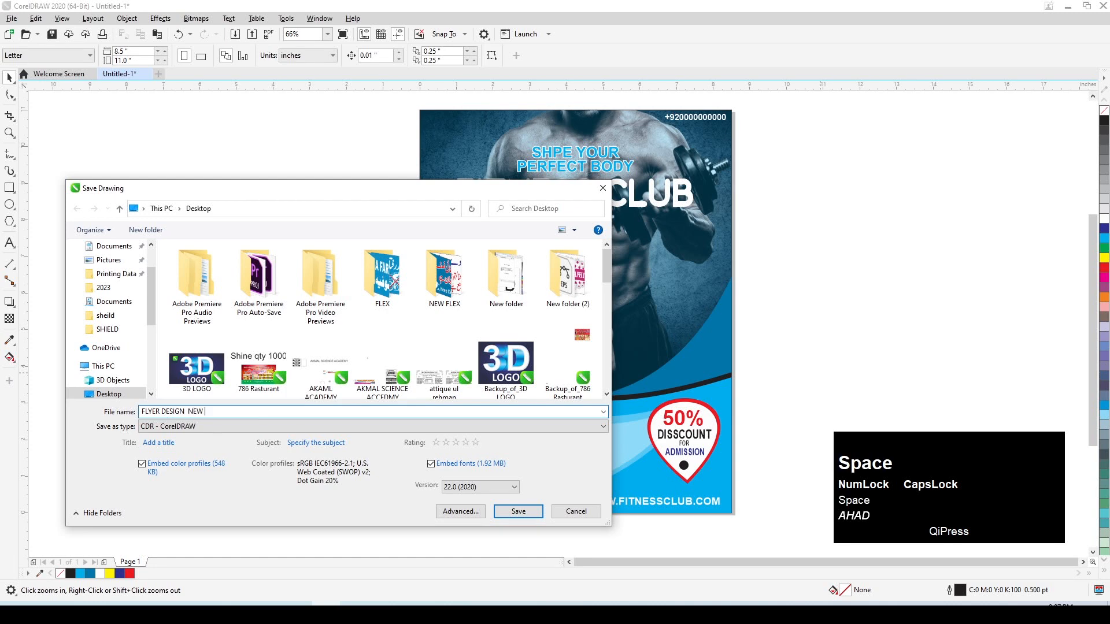
left_click(697, 406)
left_click(1105, 234)
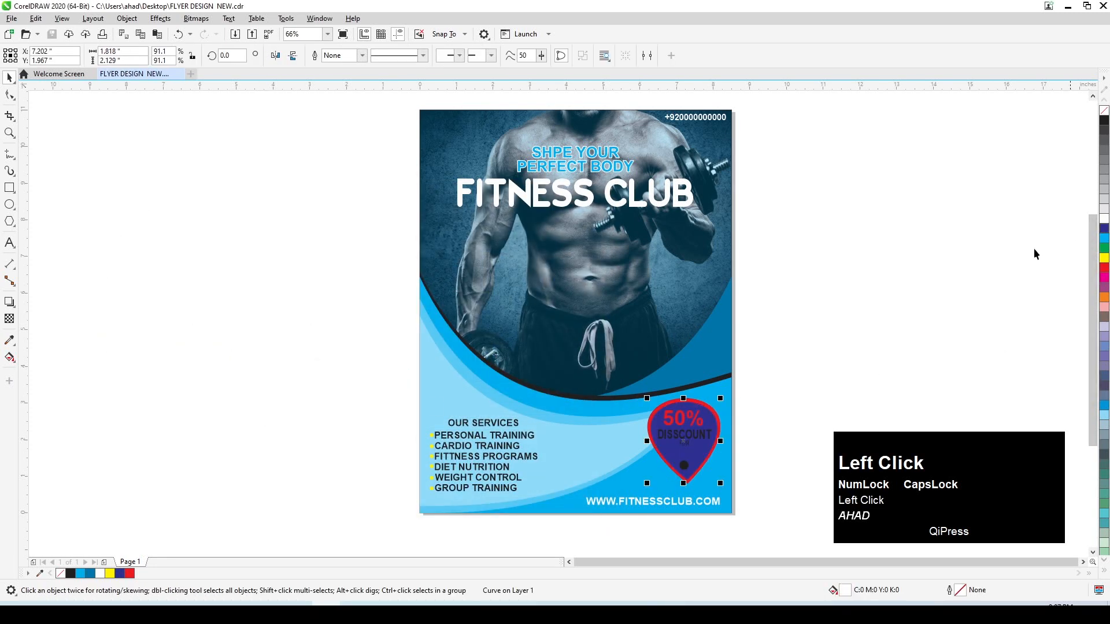
key("ctrl+z")
key("ctrl+u")
left_click(744, 415)
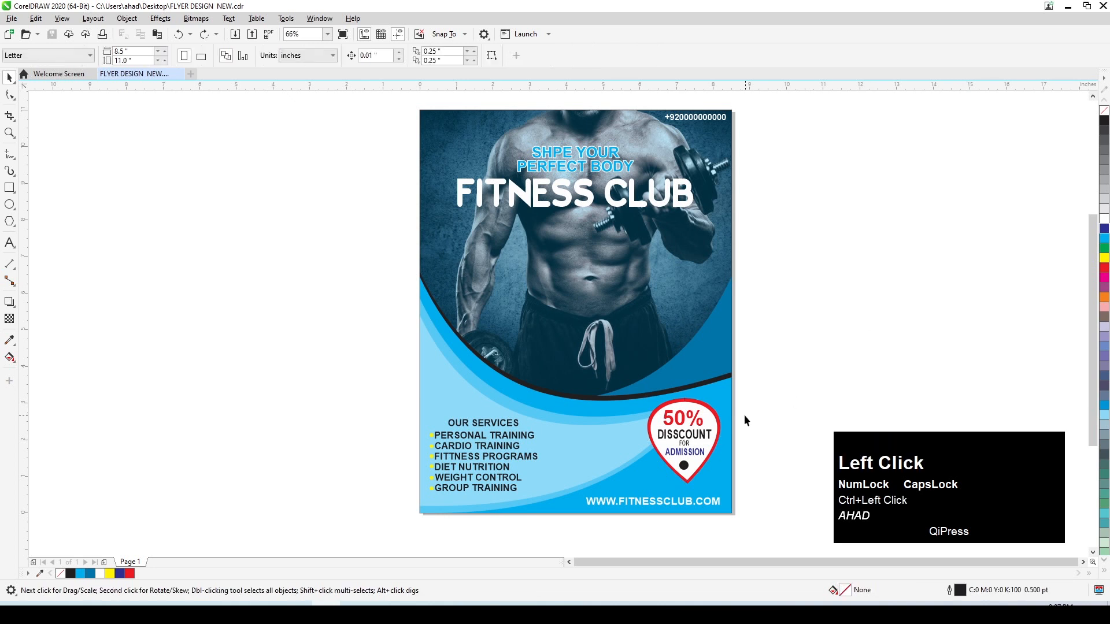
- Recolour the discount badge's outer red teardrop dark blue
left_click(684, 442)
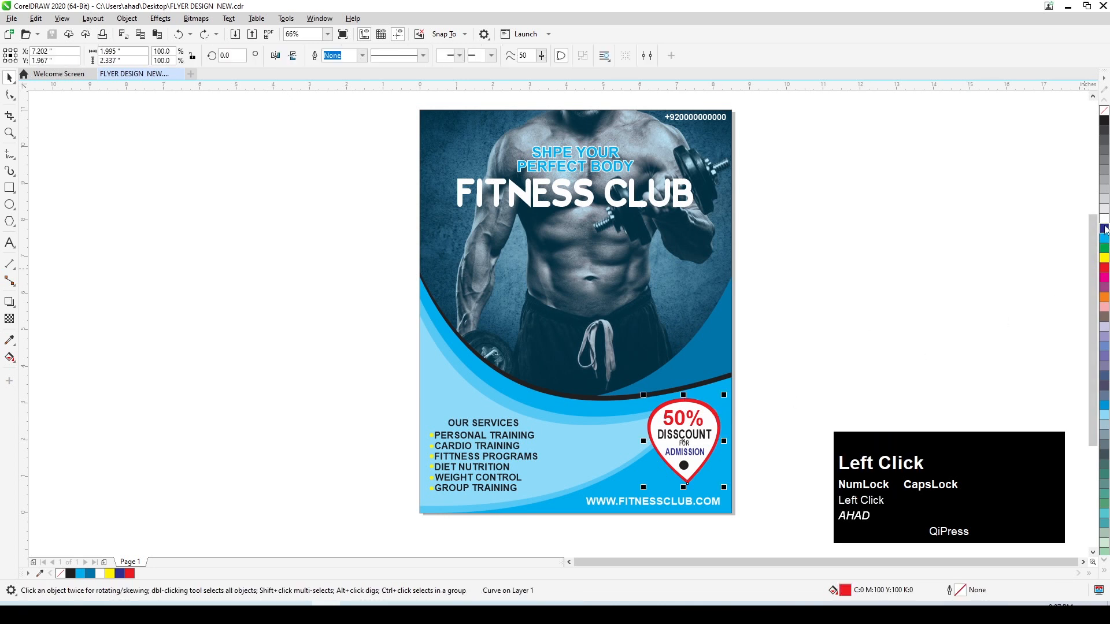
left_click(1105, 229)
left_click(742, 415)
scroll(568, 362, "down", 2)
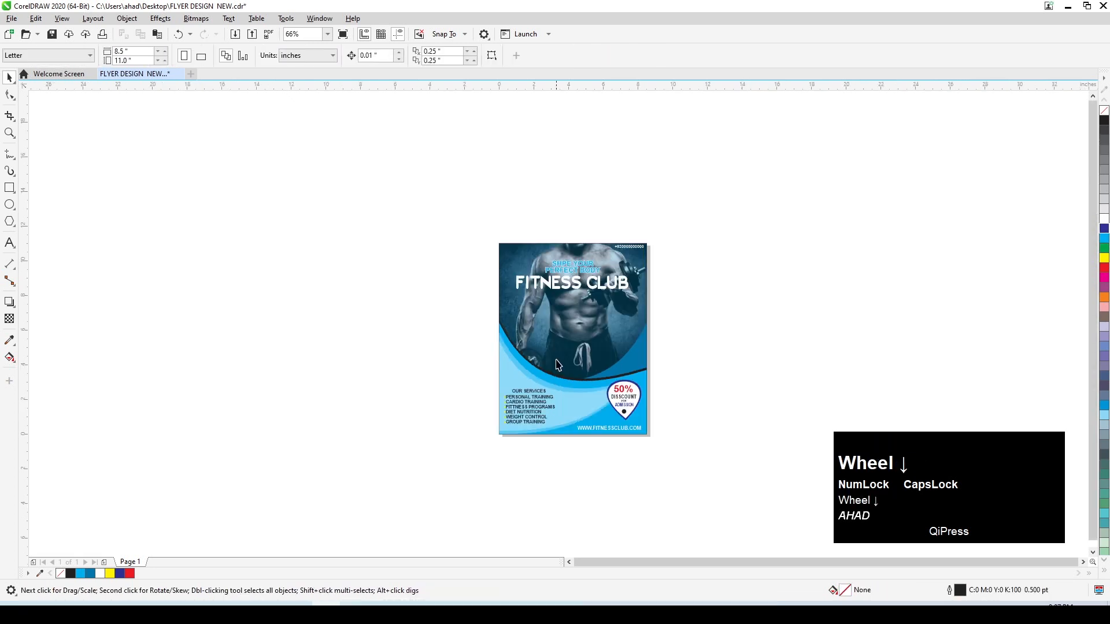
key("F2")
left_click_drag(471, 229, 682, 459)
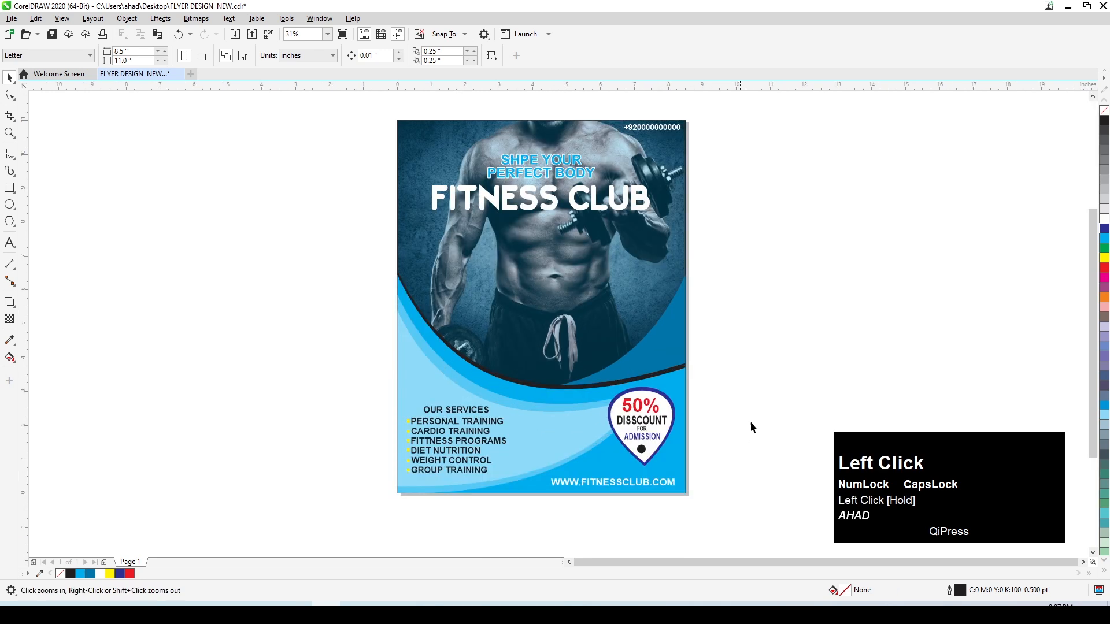
- Fill the OUR SERVICES heading with red (M100 Y100) and give it a white outline
left_click(435, 410)
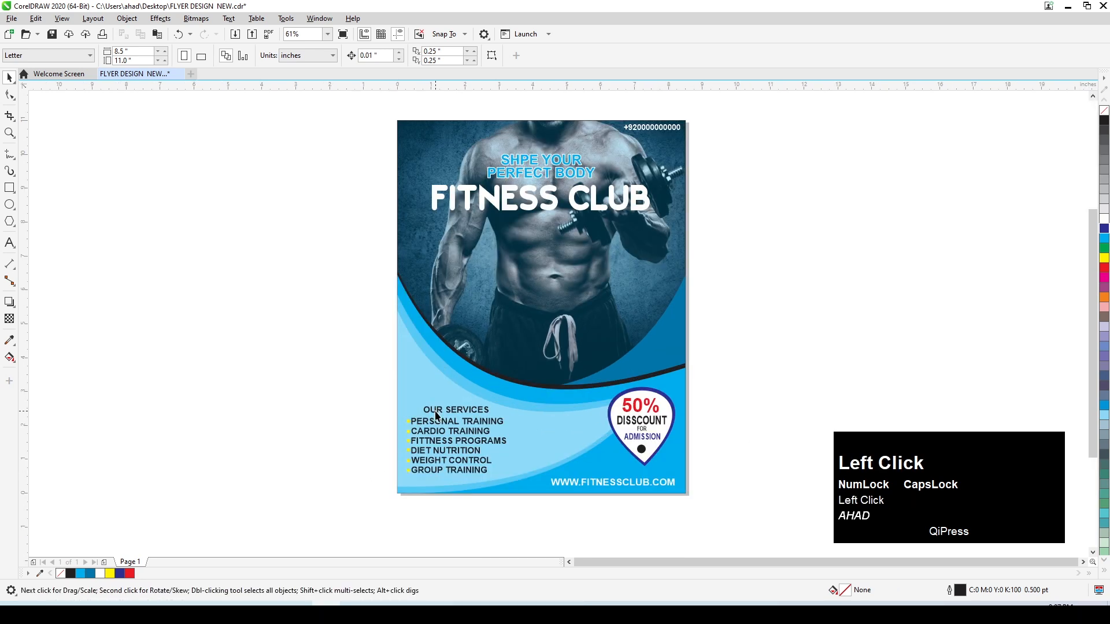
left_click_drag(394, 381, 553, 436)
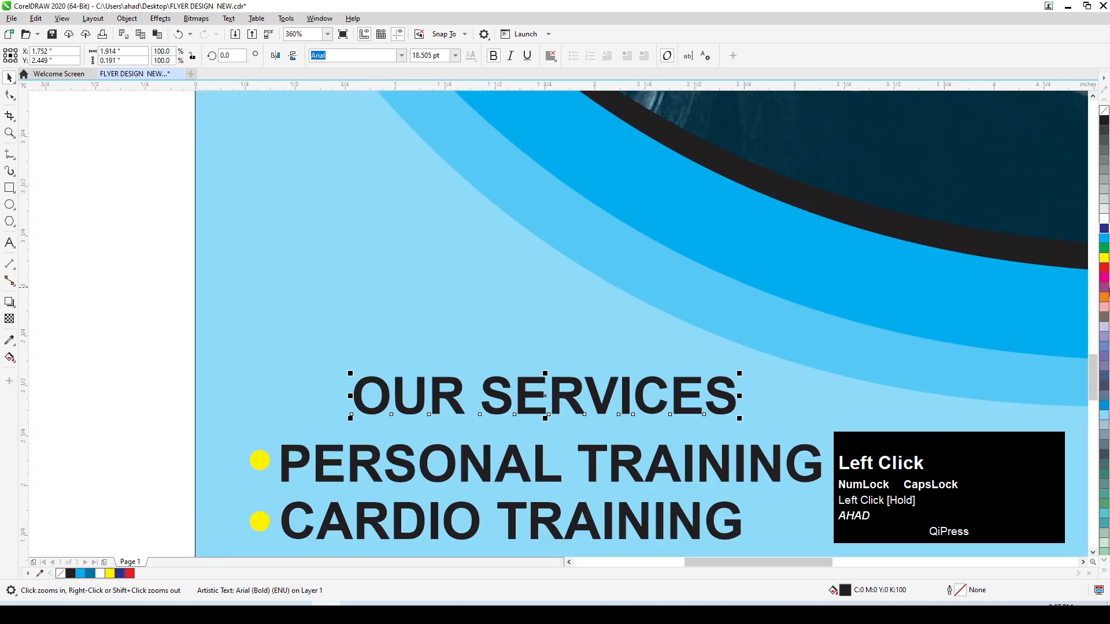
left_click(1103, 269)
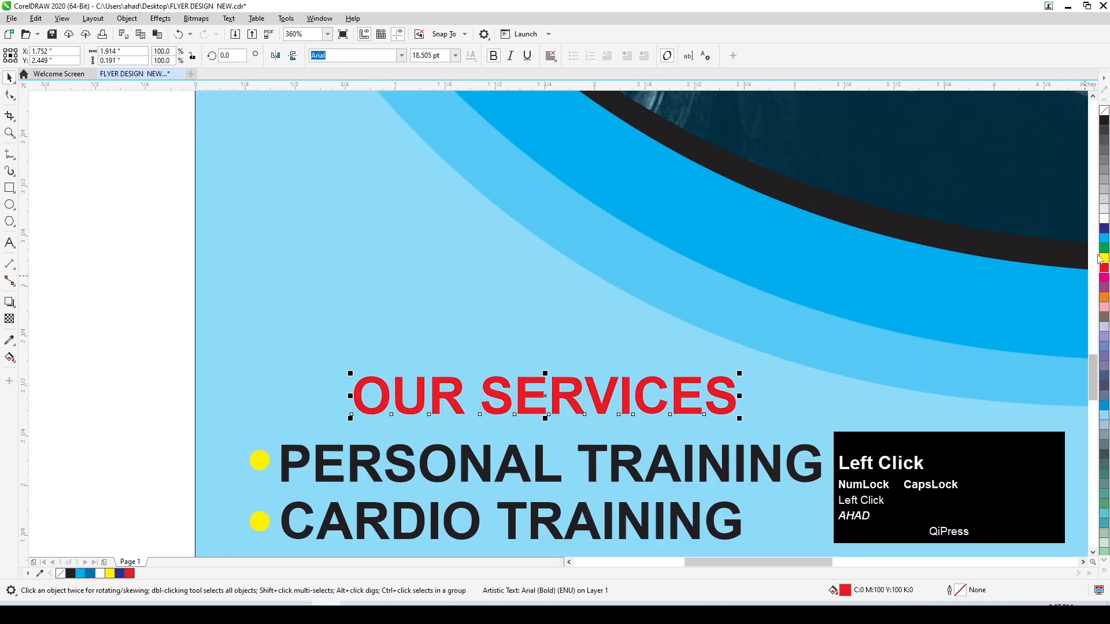
right_click(1104, 220)
- Set the OUR SERVICES outline to 3 pt, placed behind the fill and scaling with the object
key("F12")
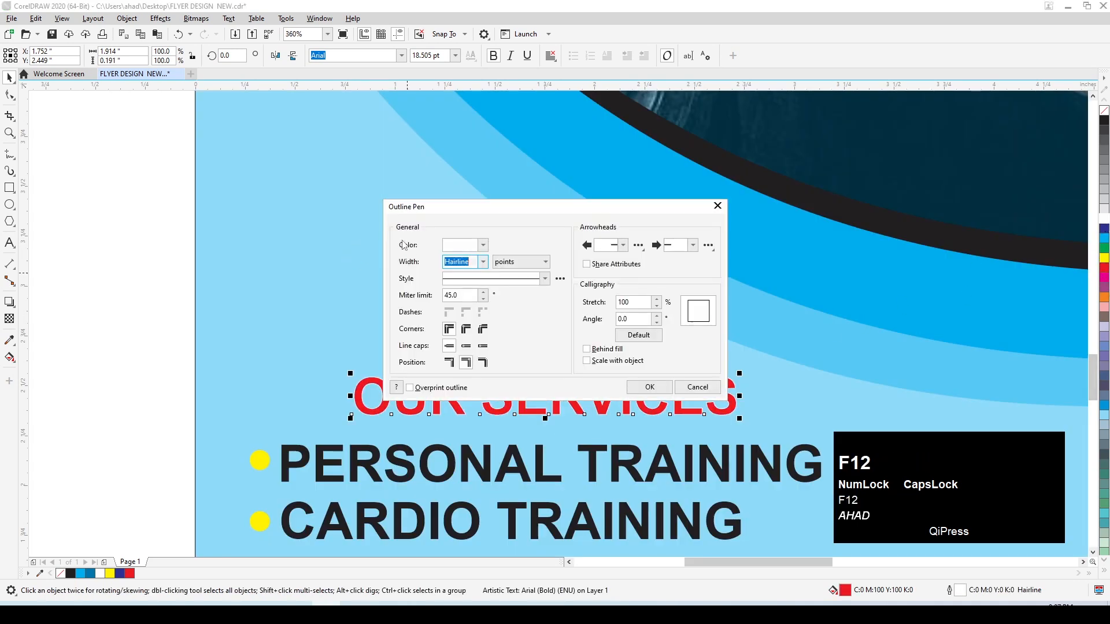
left_click(483, 262)
left_click(459, 329)
left_click(594, 349)
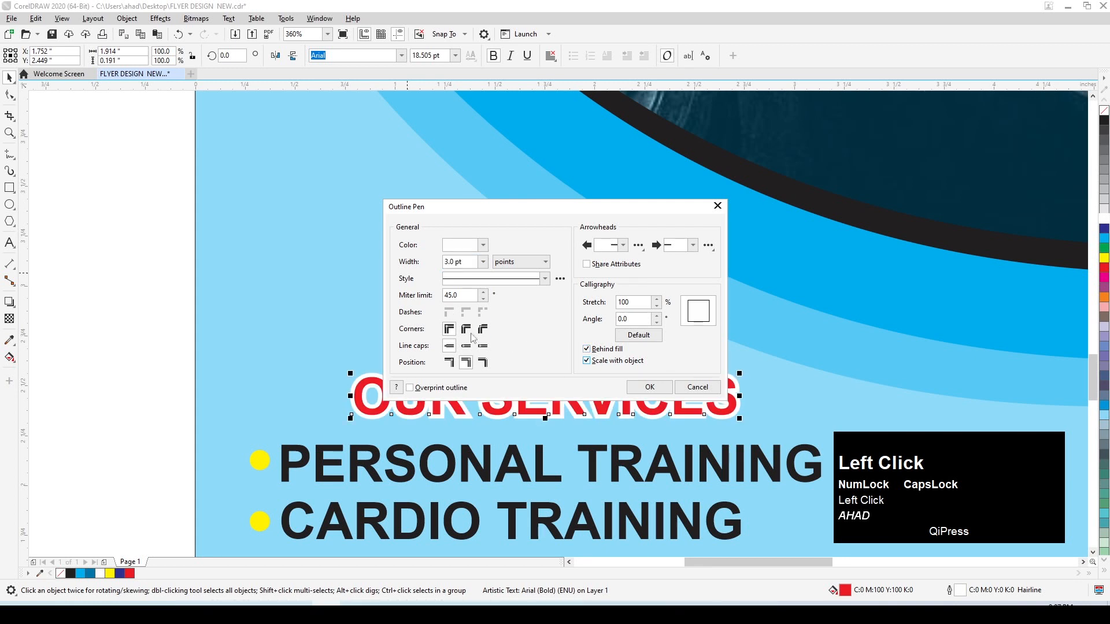
key("Return")
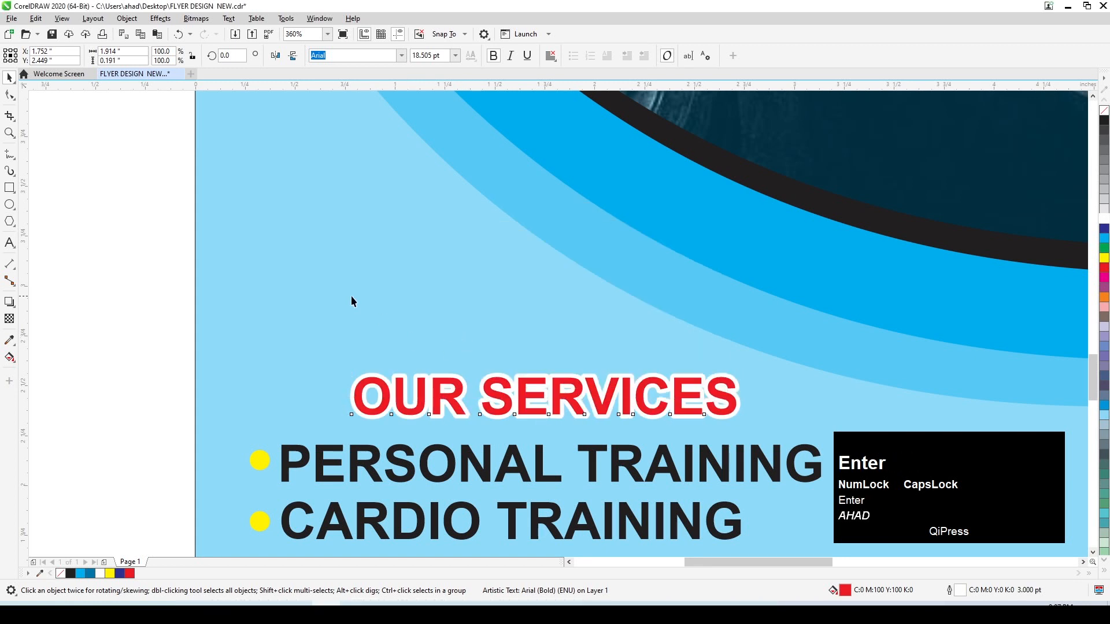
- Save the changes to the flyer file and bring the whole page into view
scroll(211, 272, "down", 2)
scroll(281, 296, "down", 2)
key("ctrl+s")
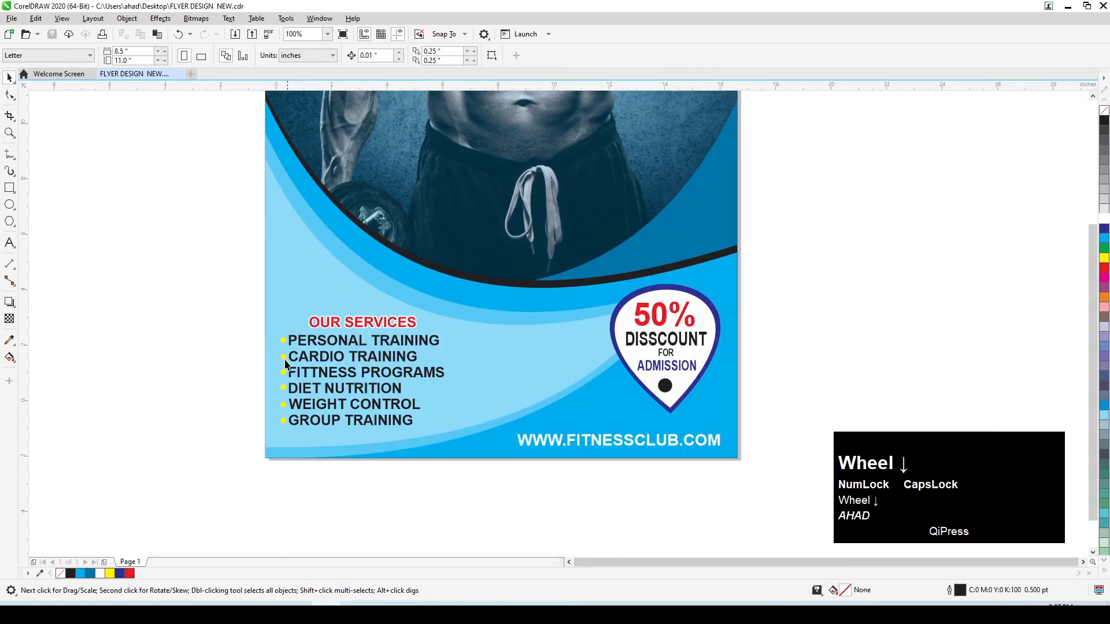
scroll(285, 364, "down", 1)
key("F2")
left_click_drag(265, 415, 522, 99)
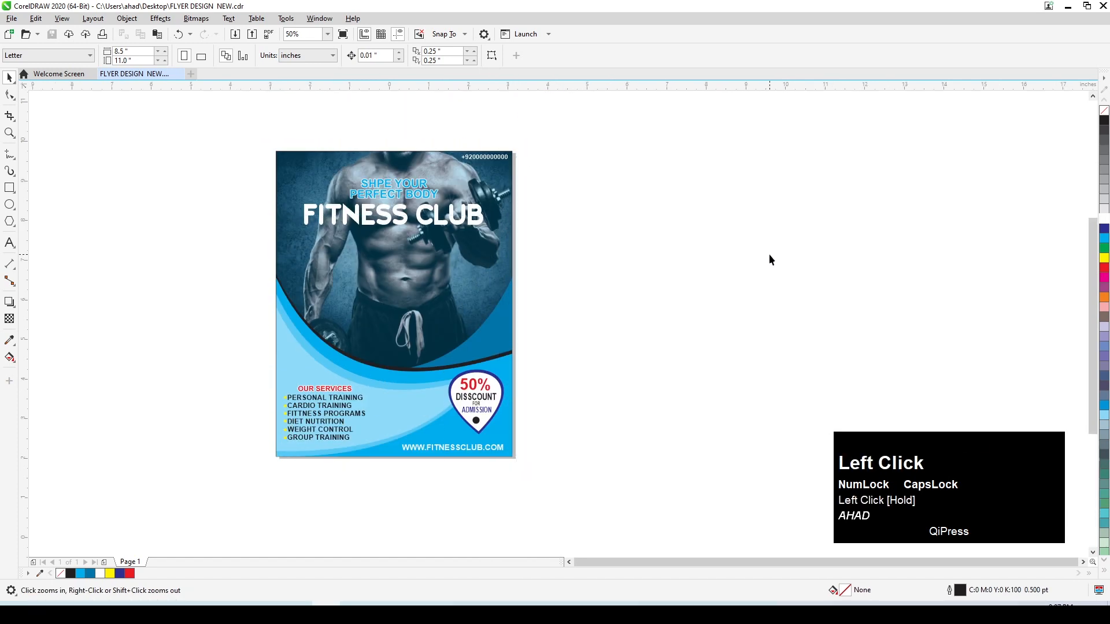